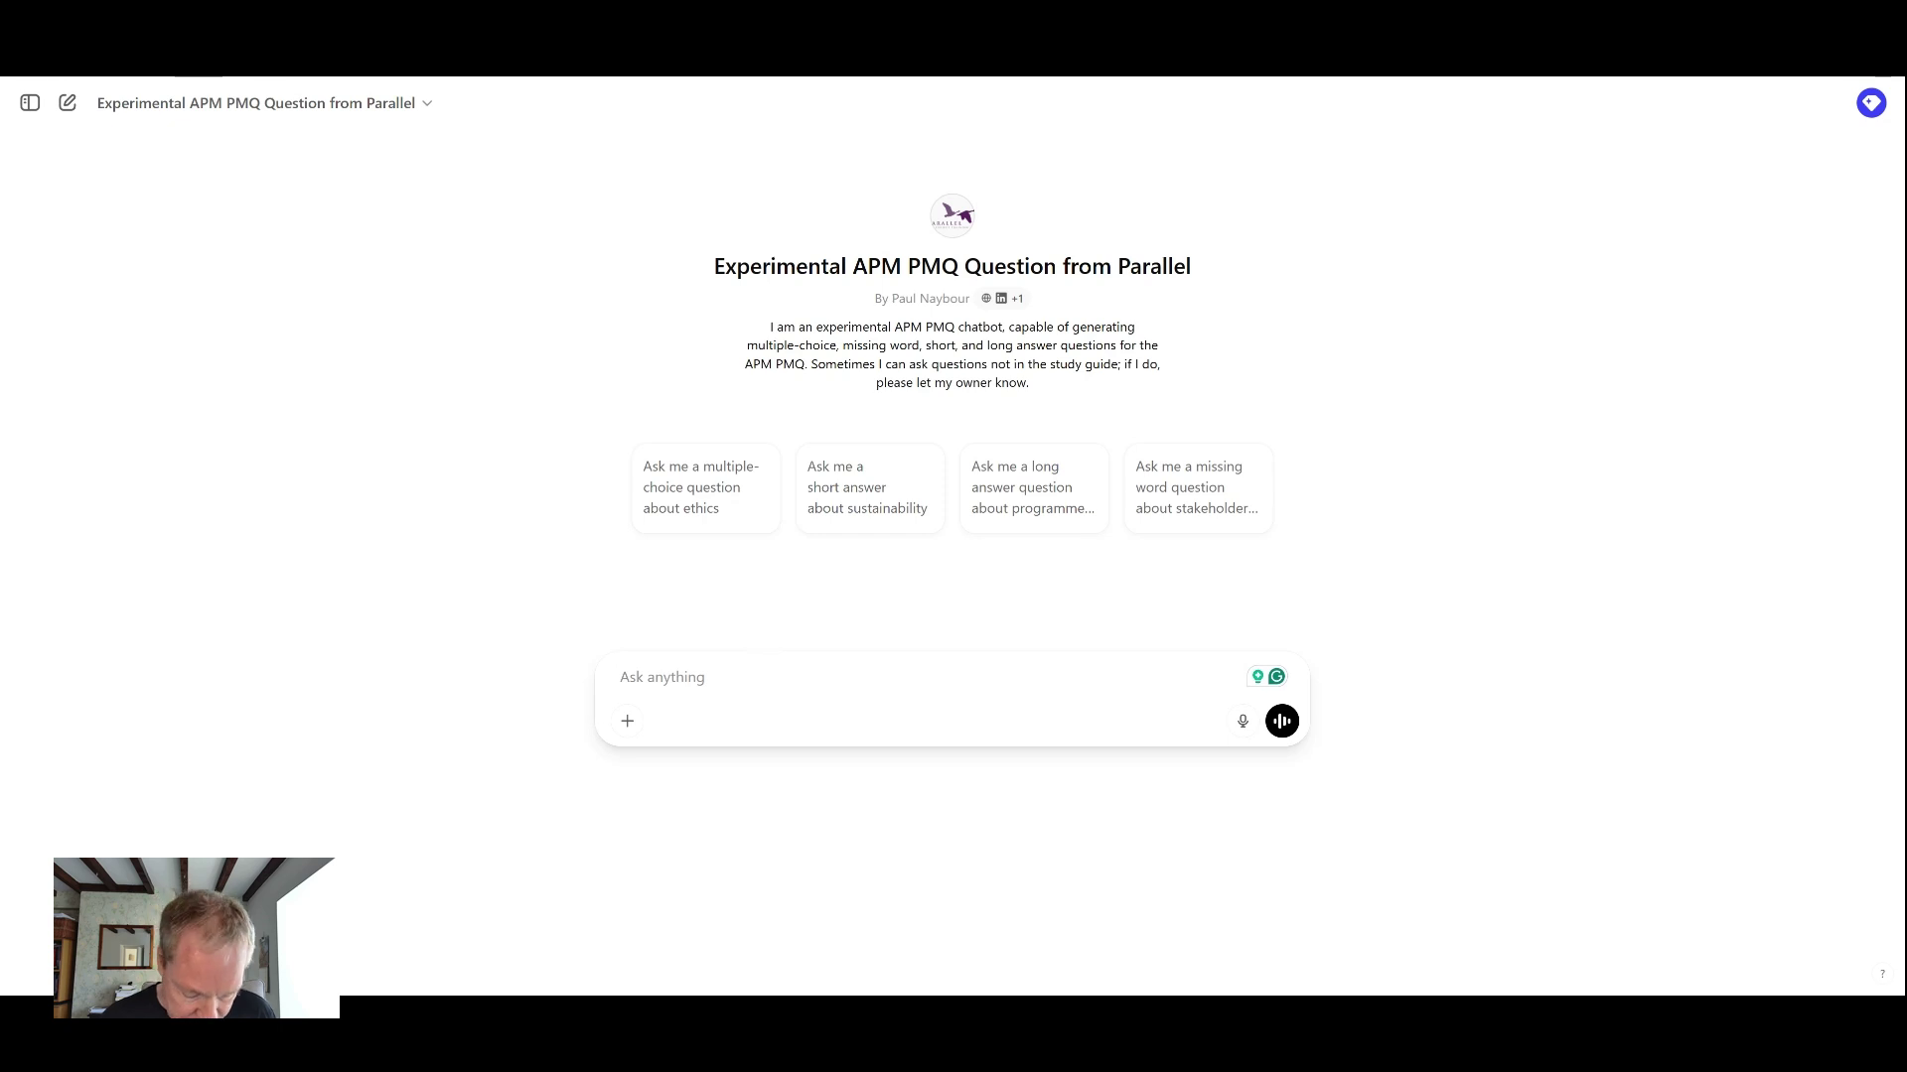
- Send the pasted long-question request and receive a 5-mark coaching and emotional intelligence question
{"action": "type", "text": "Ask long questions on two benefits of coaching/mentoring and three benefits of emotional intelligence."}
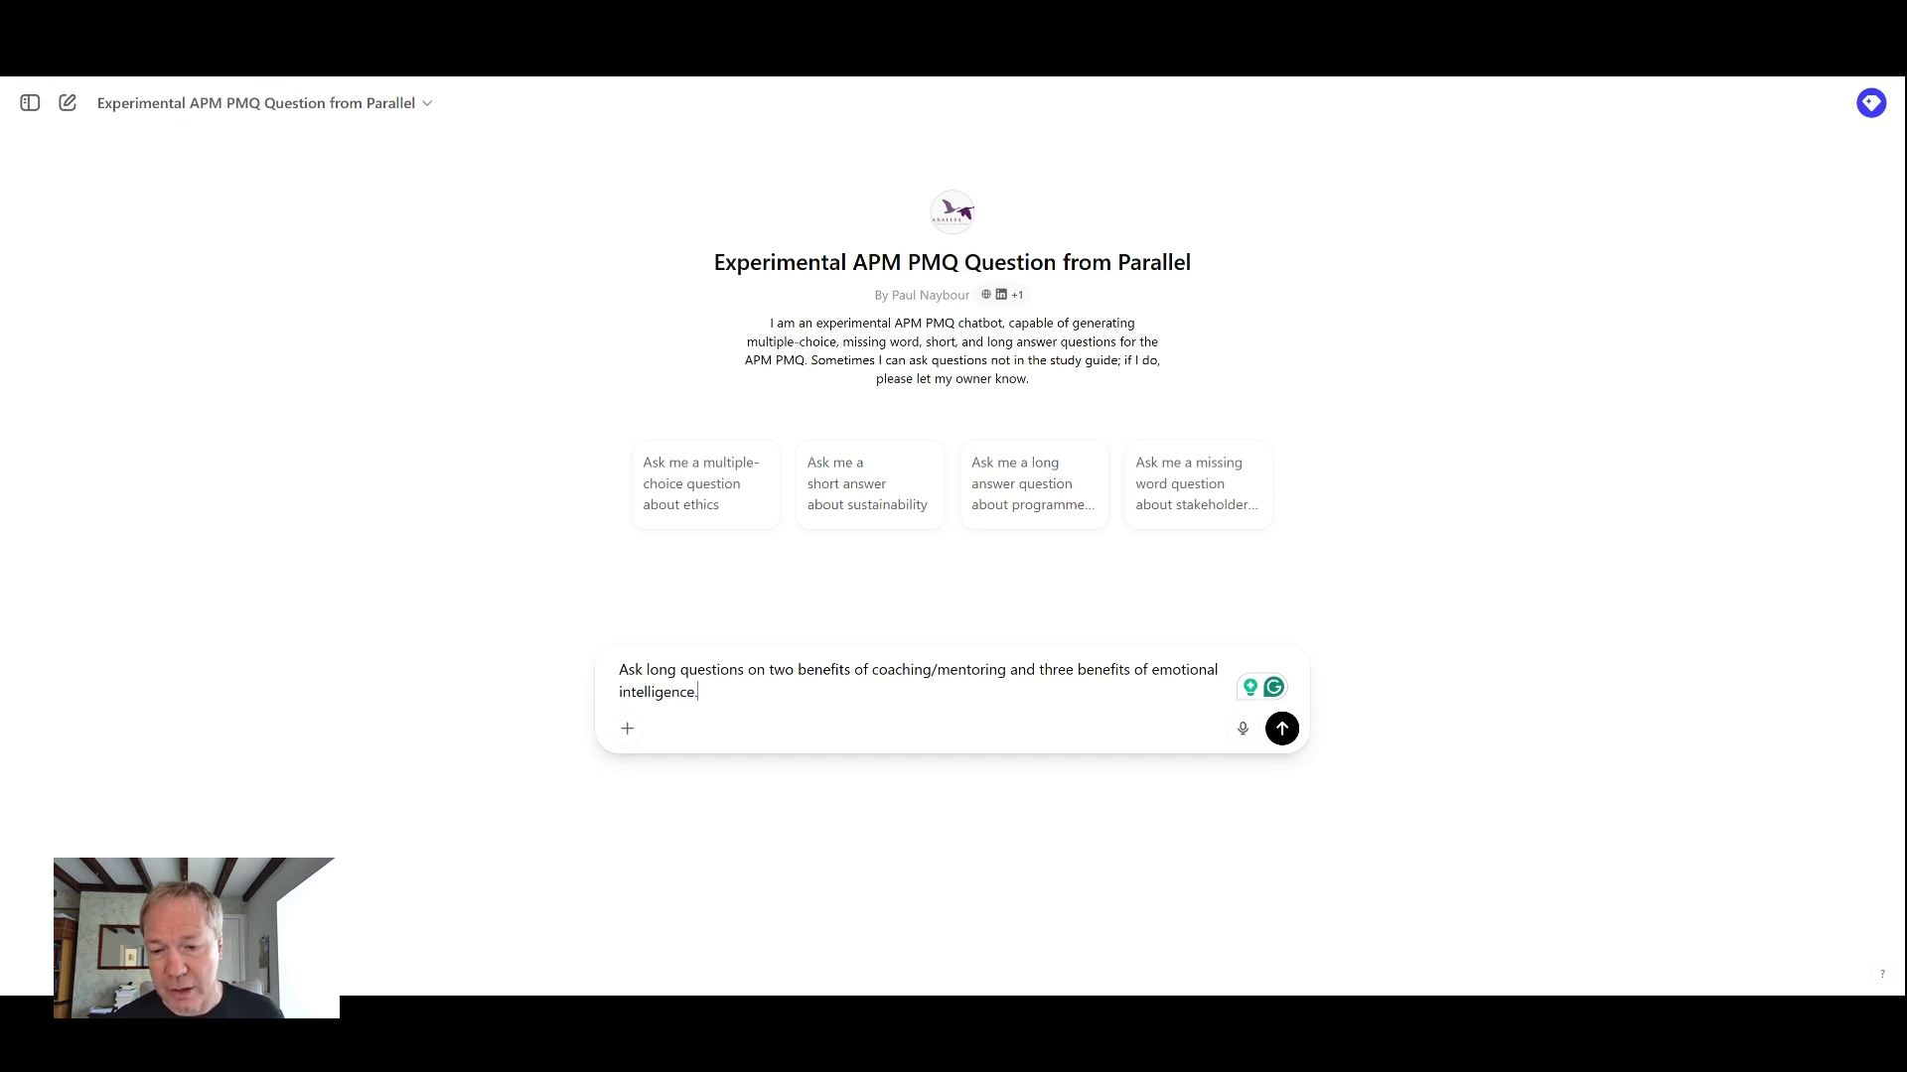
{"action": "left_click", "coordinate": [1282, 730]}
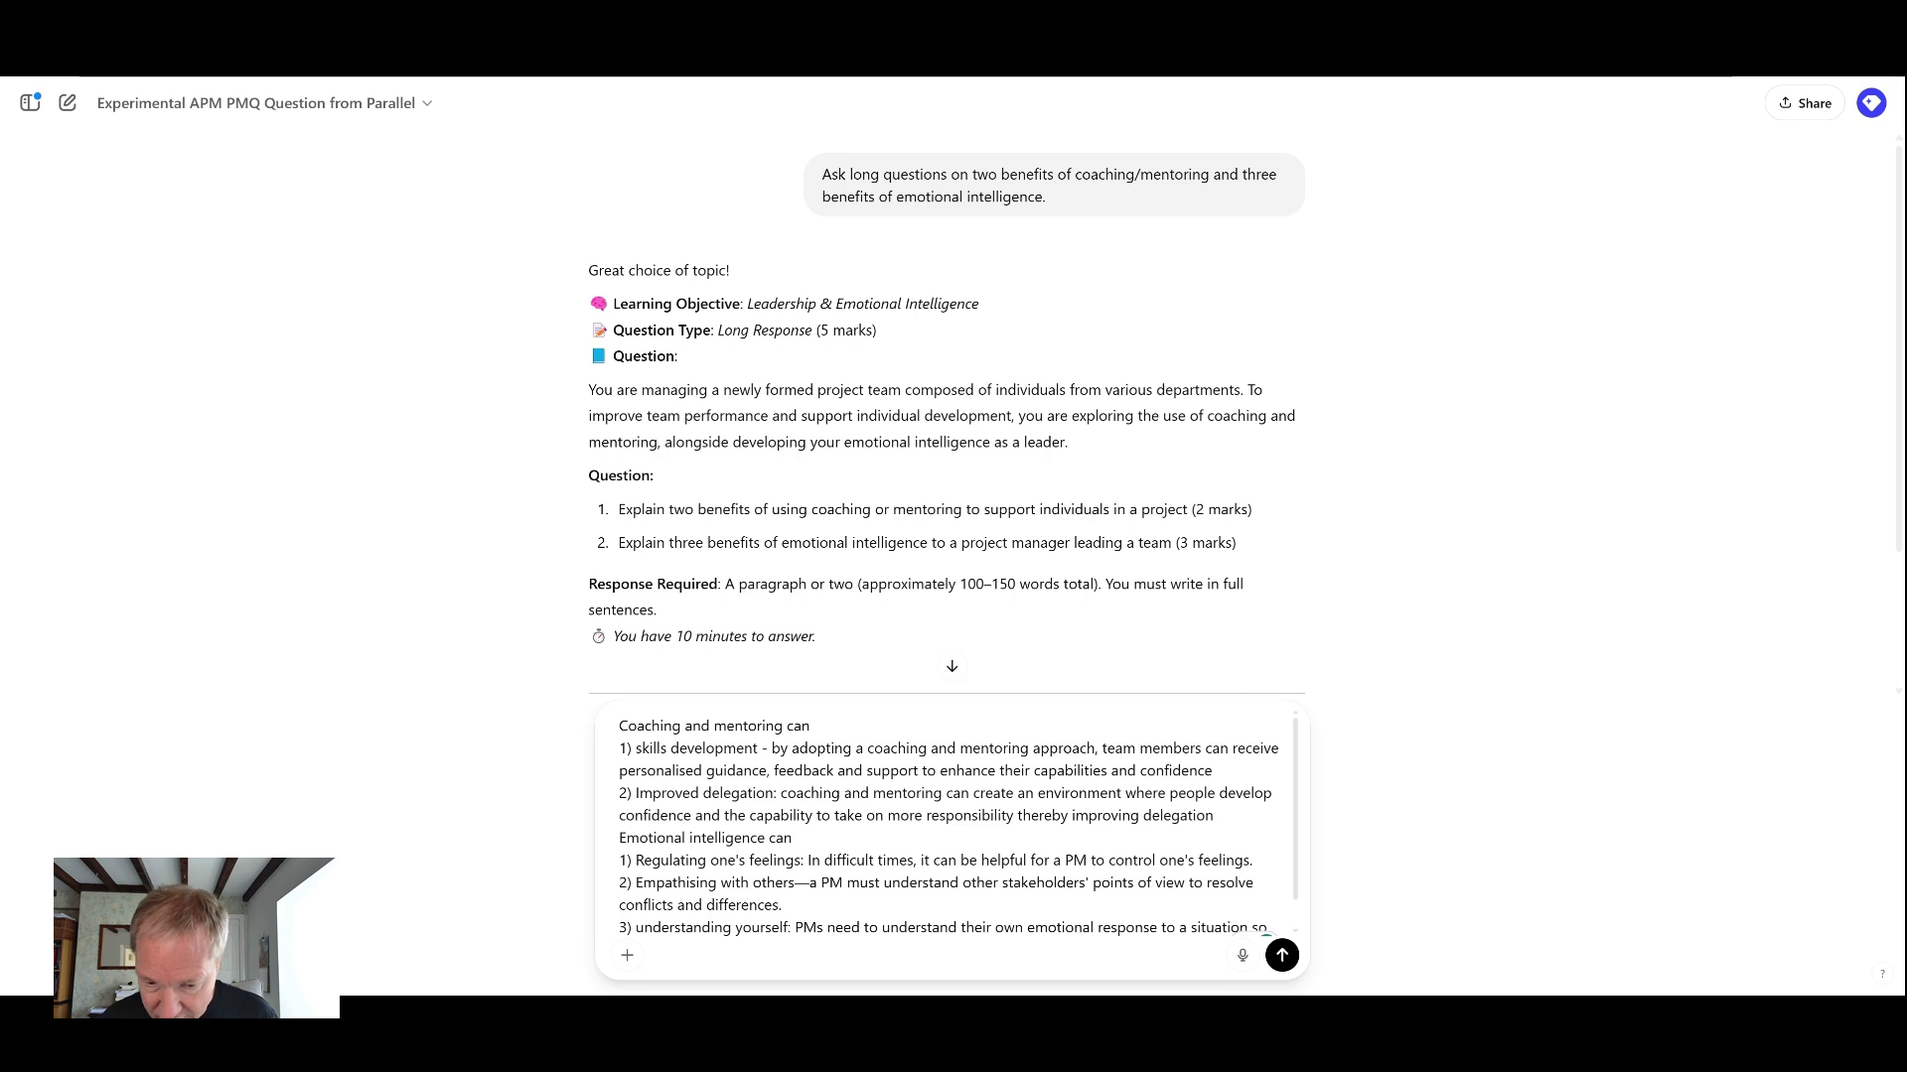
- Paste the answer, review its skills development, delegation and empathising points, and submit it for marking
{"action": "key", "text": "ctrl+v"}
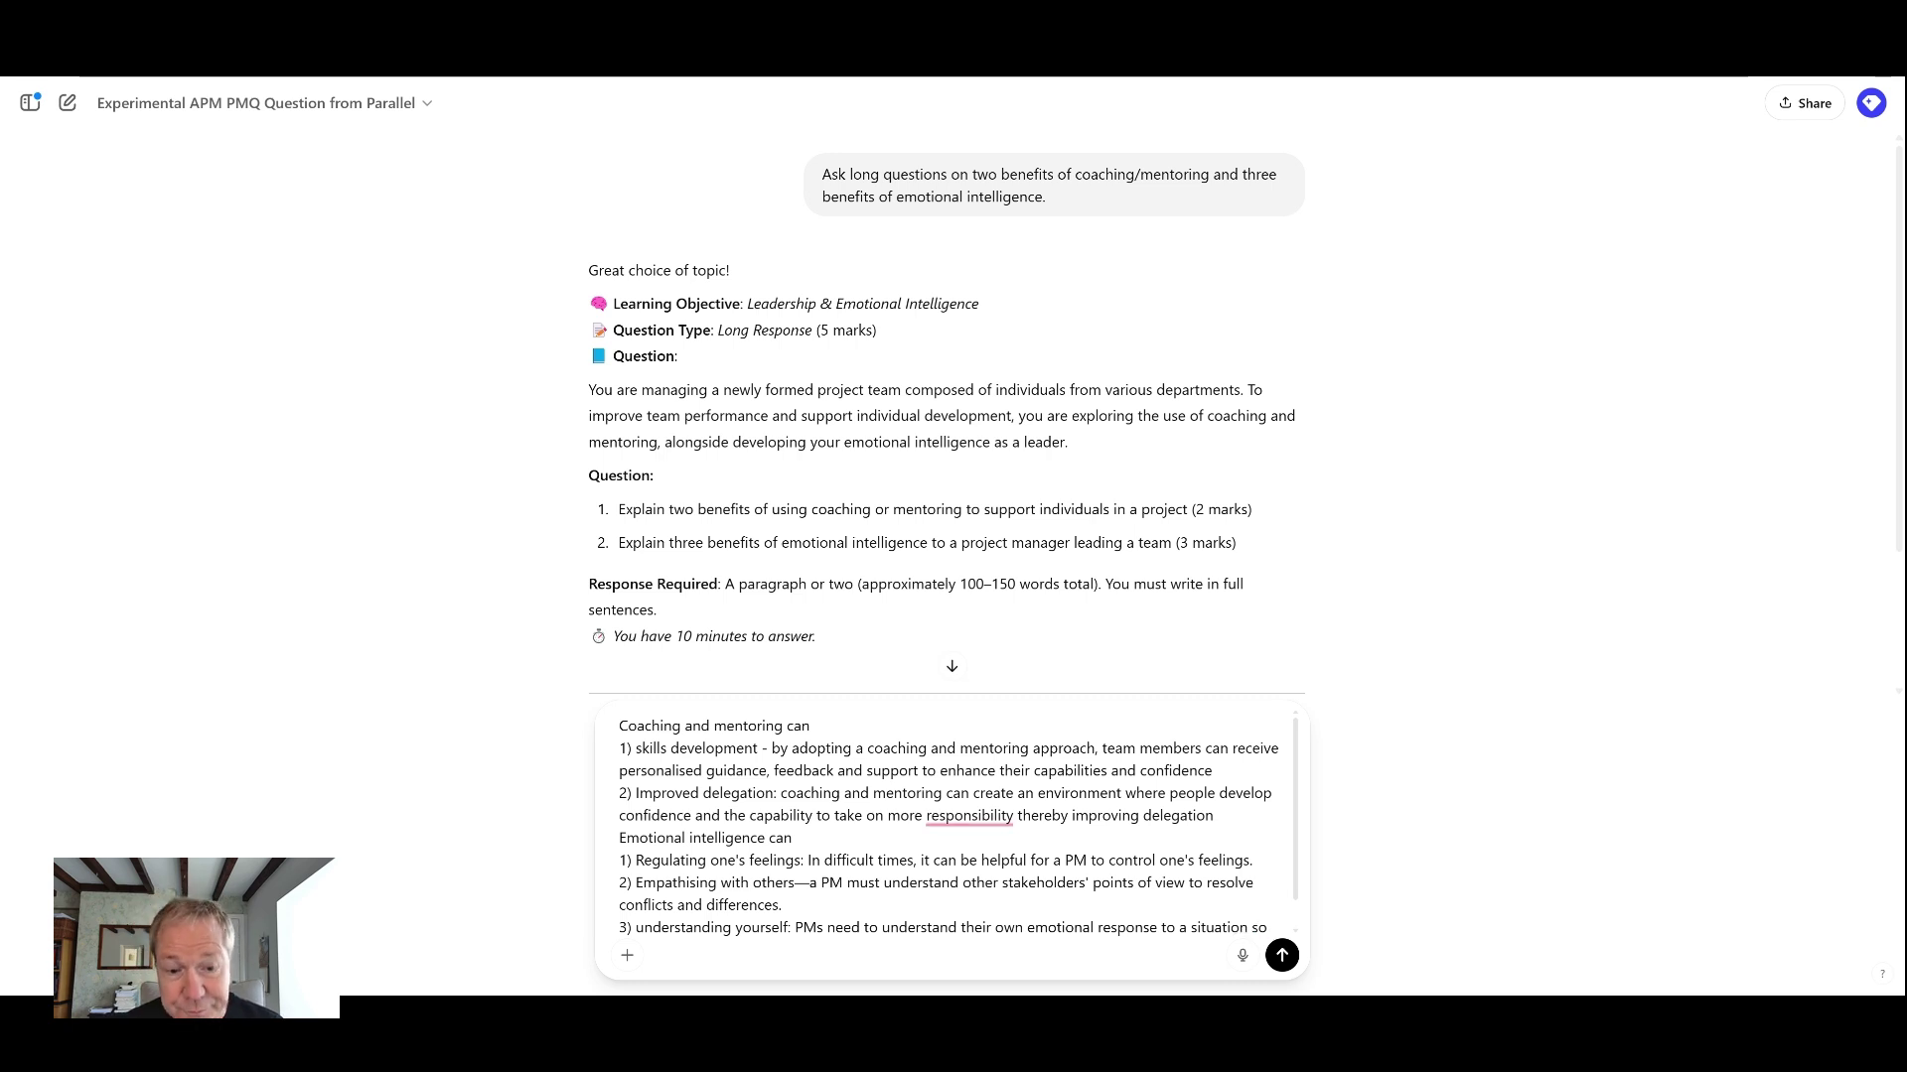
{"action": "left_click_drag", "start_coordinate": [619, 747], "coordinate": [1215, 771]}
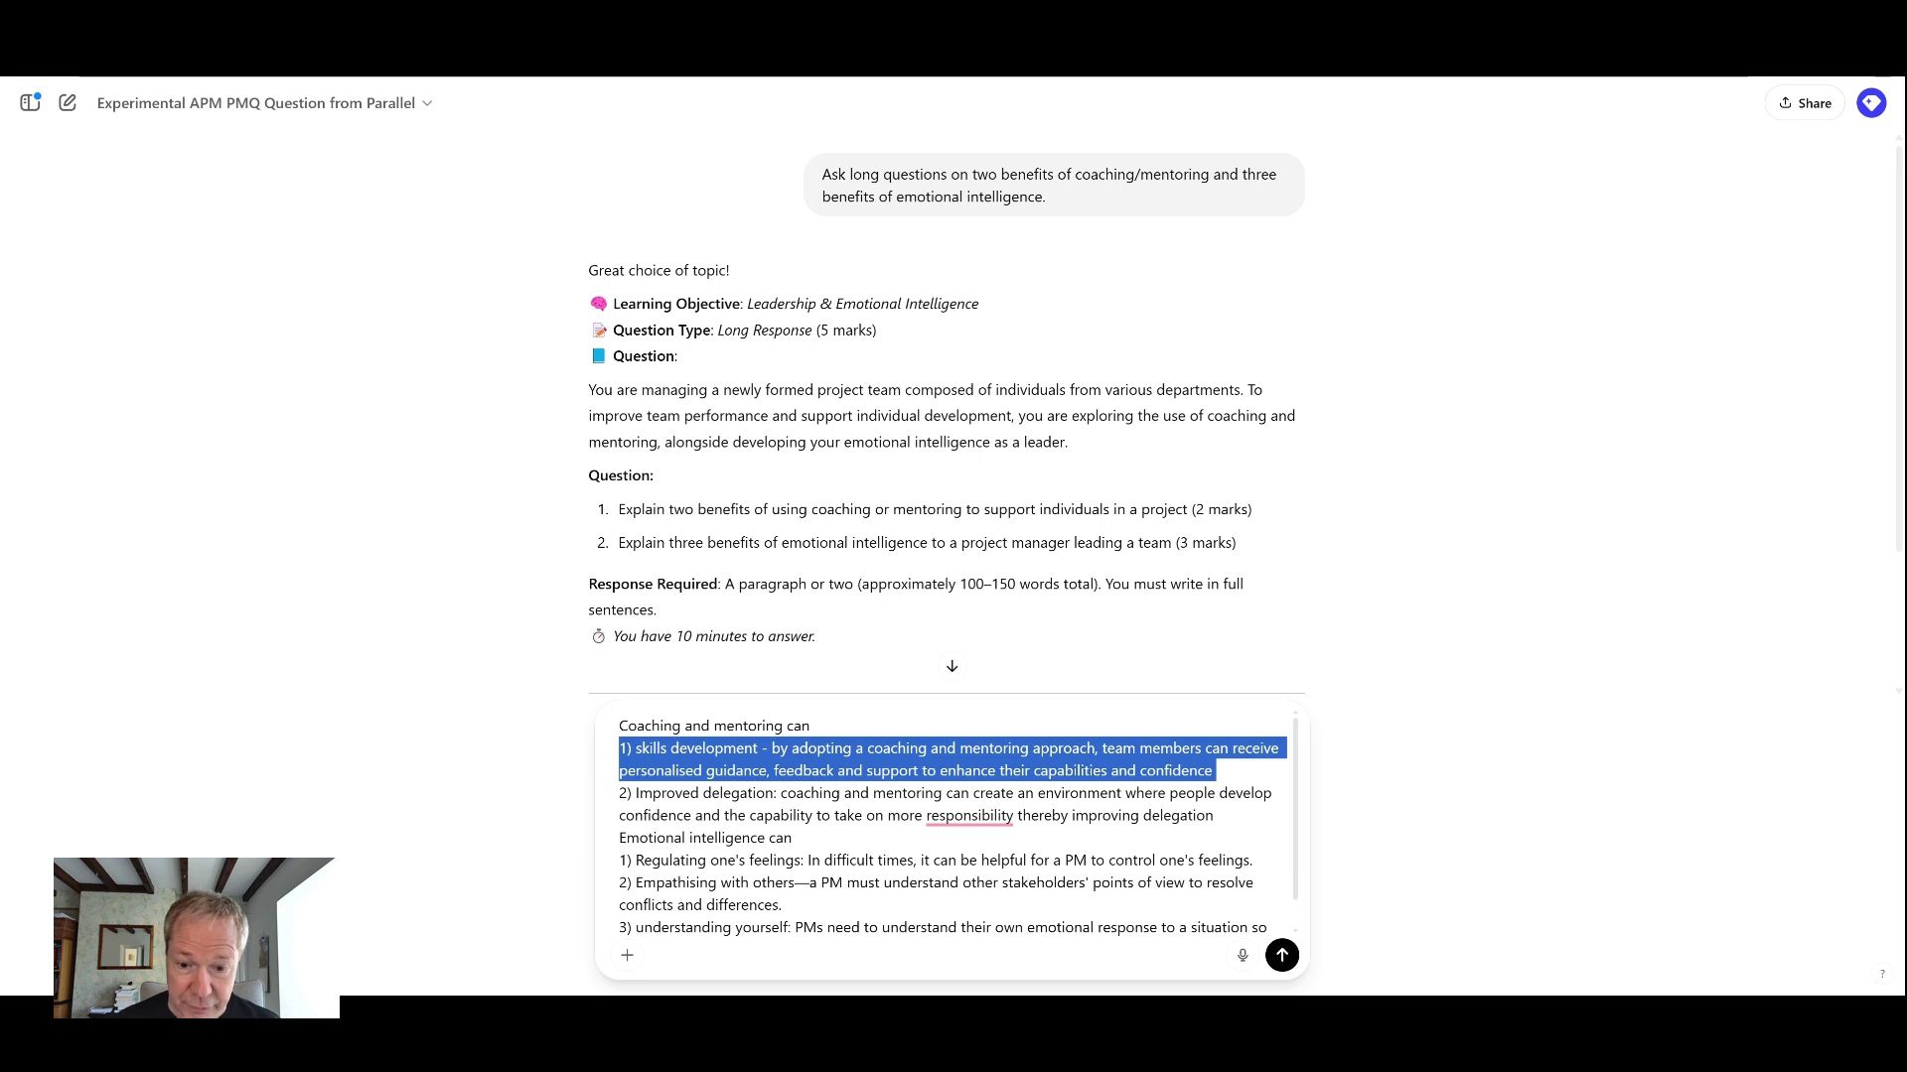
{"action": "key", "text": "Right"}
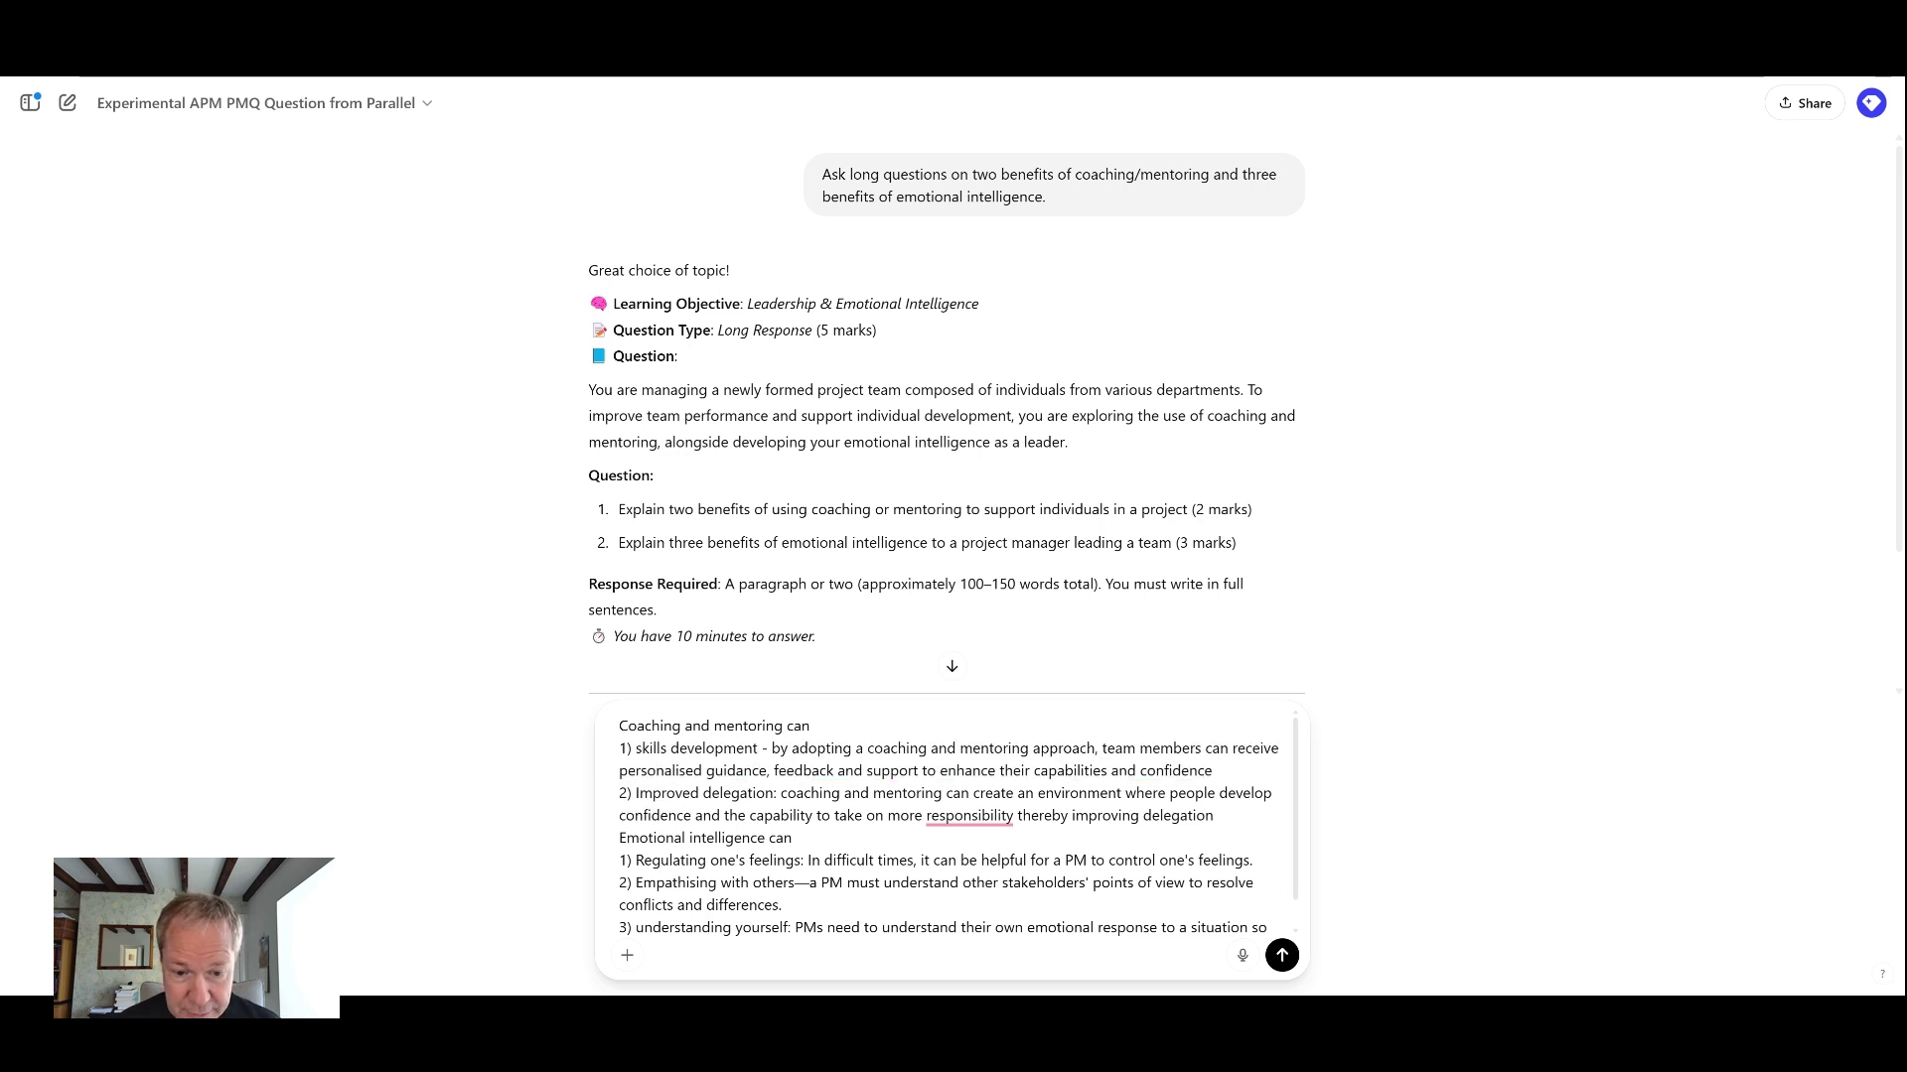
{"action": "left_click_drag", "start_coordinate": [791, 837], "coordinate": [618, 792]}
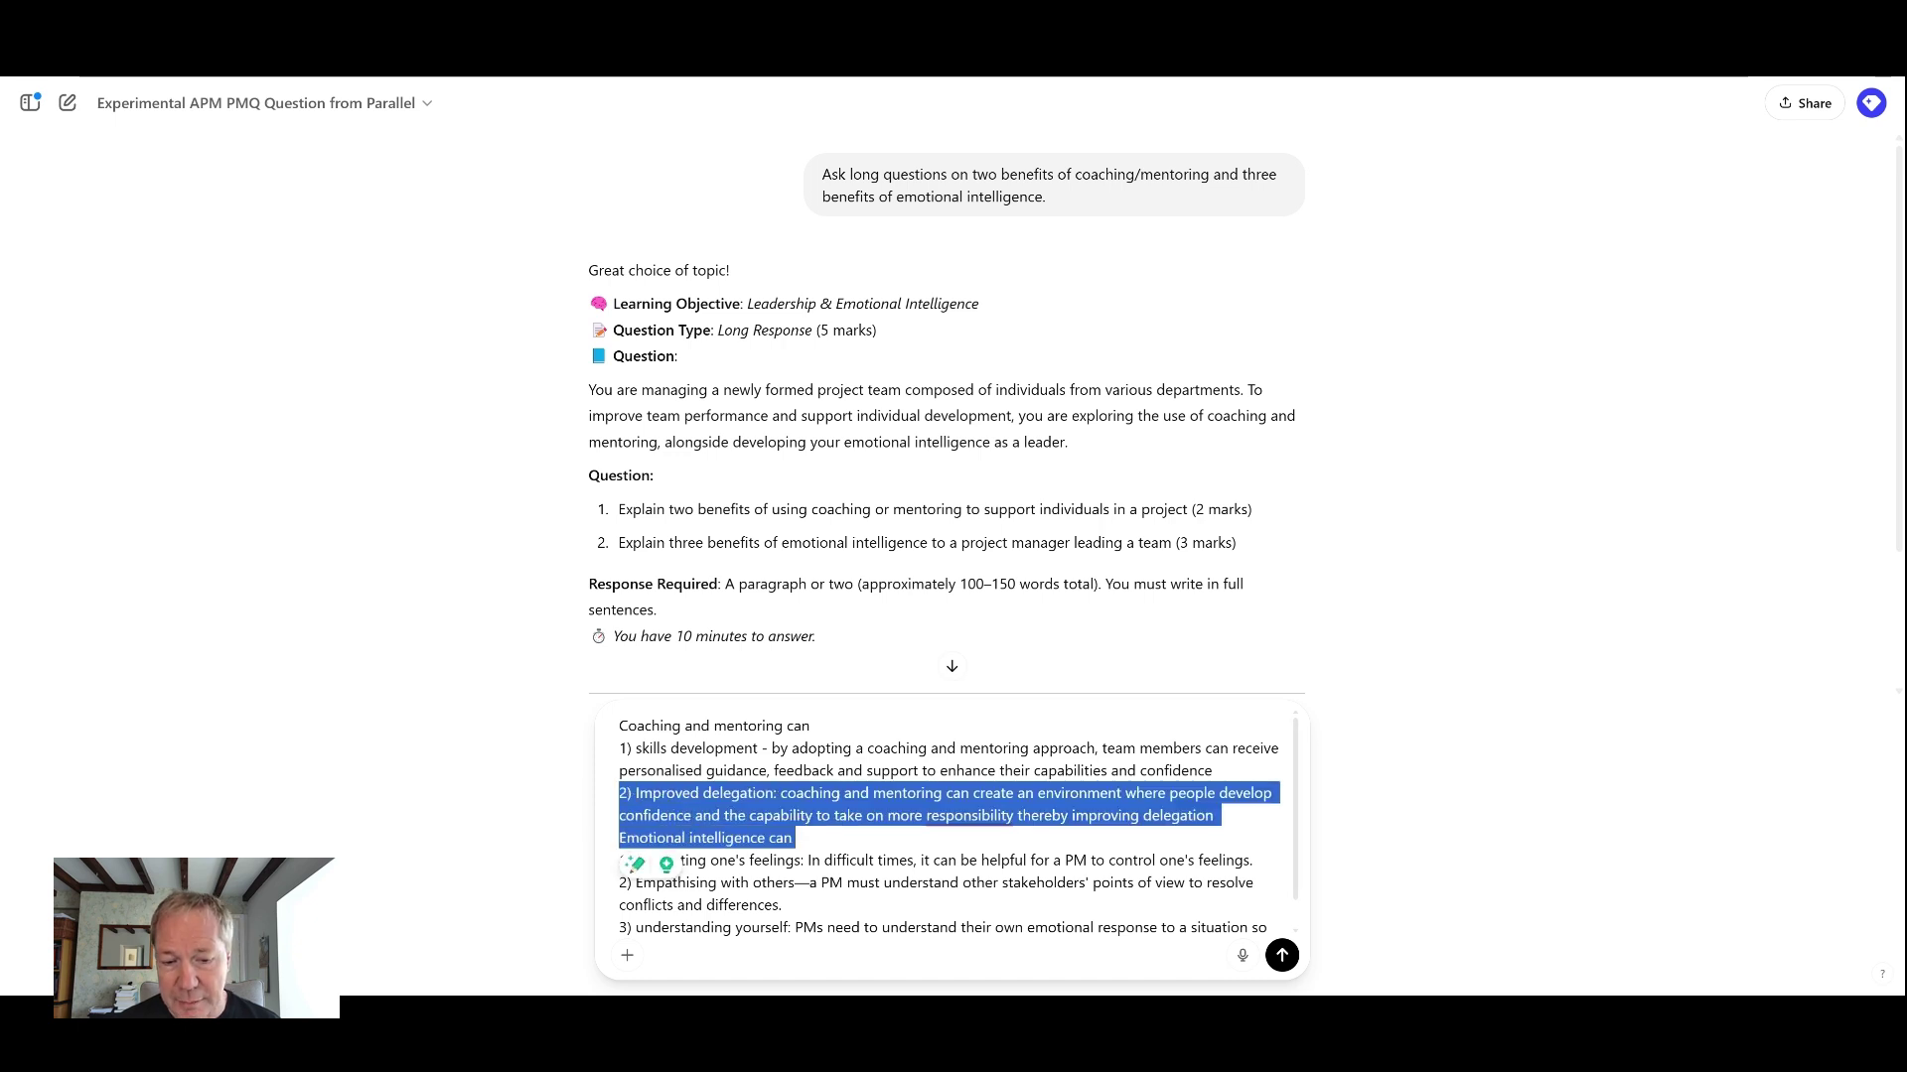
{"action": "left_click", "coordinate": [820, 860]}
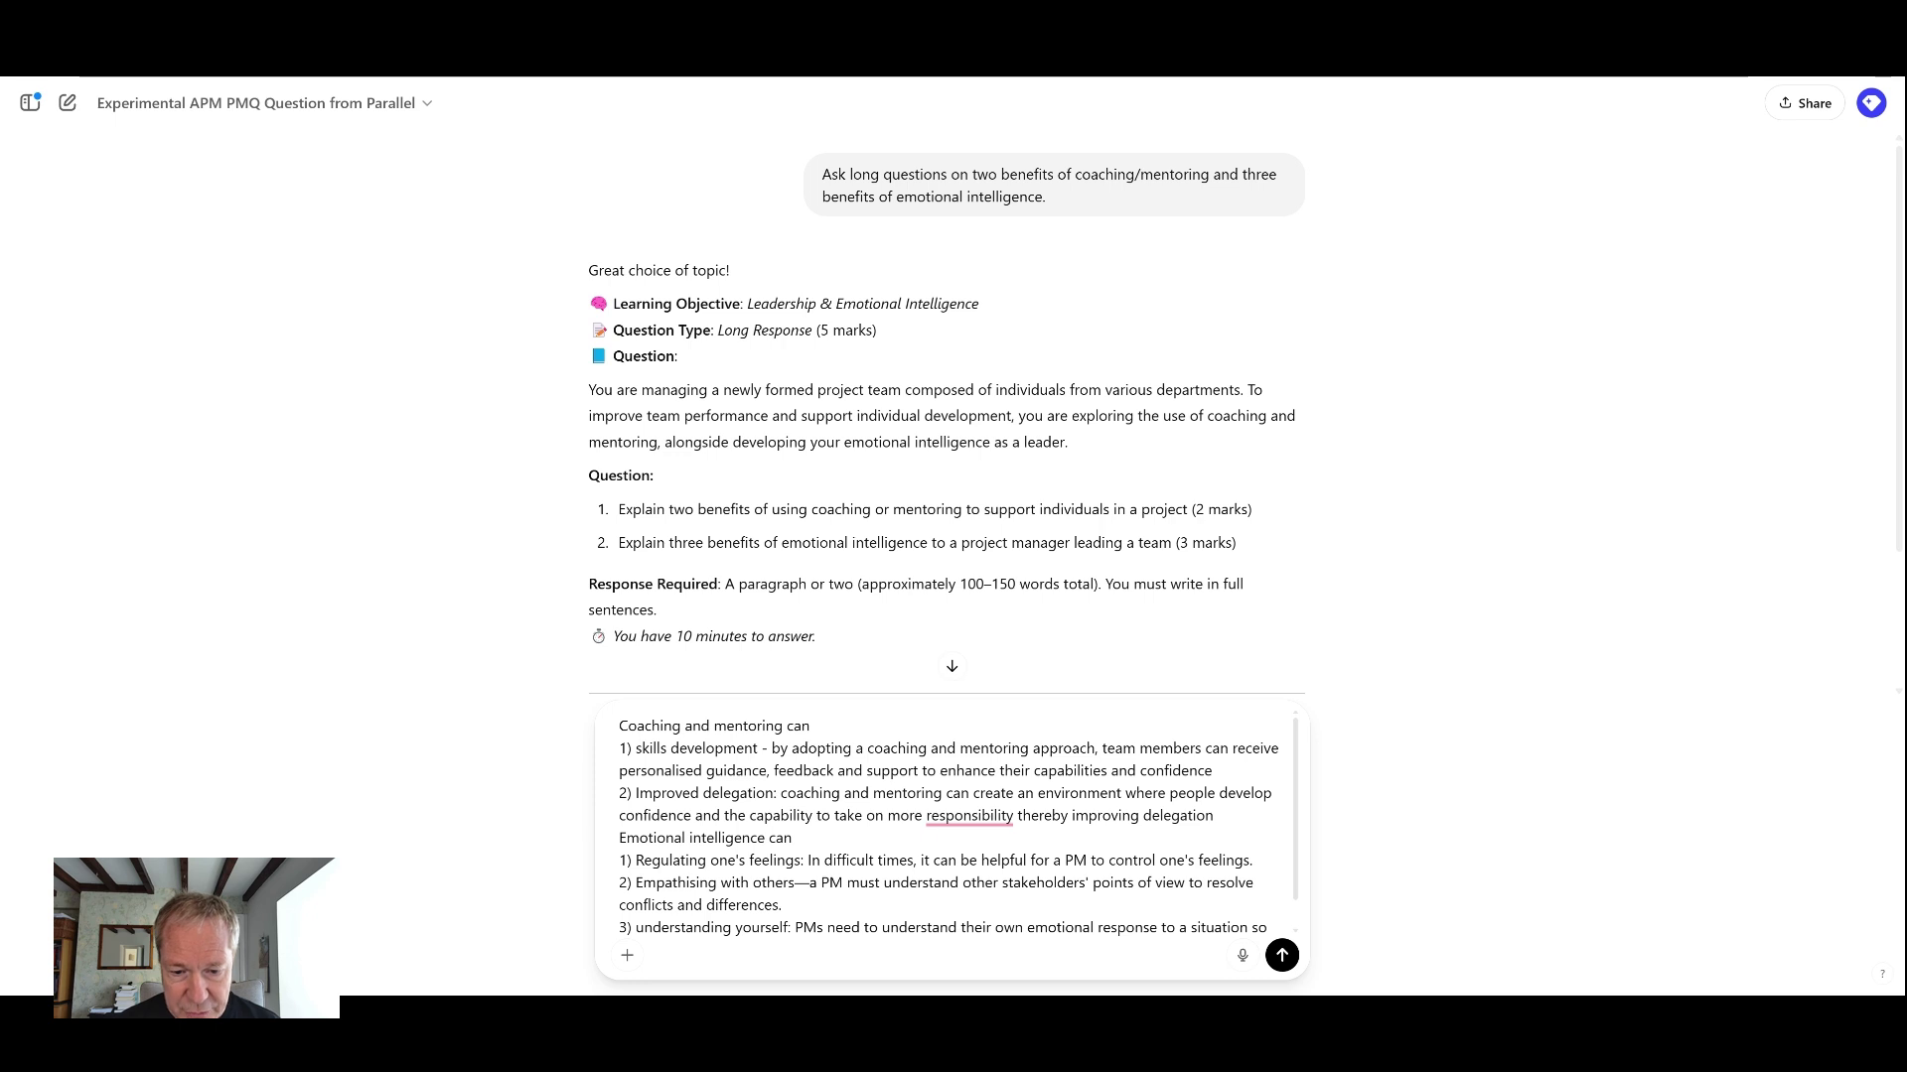
{"action": "left_click_drag", "start_coordinate": [626, 883], "coordinate": [783, 883]}
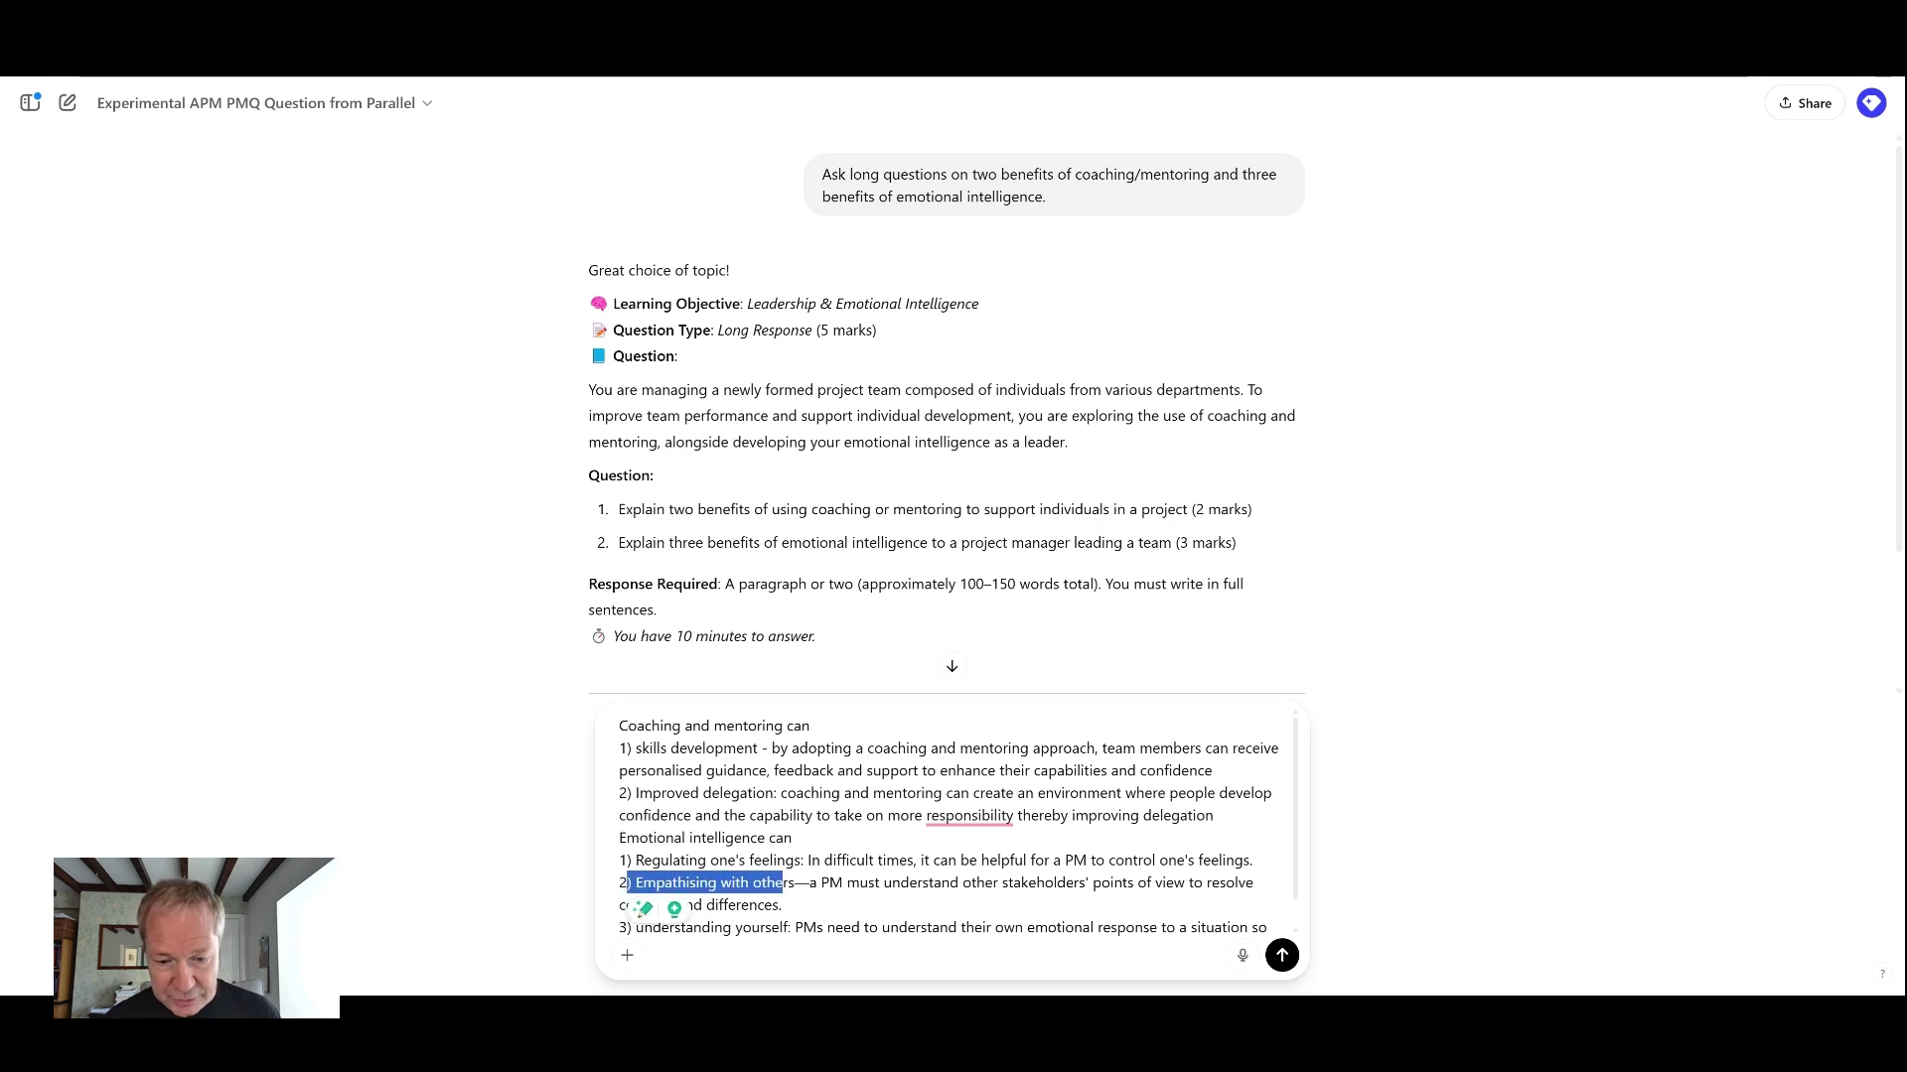
{"action": "left_click", "coordinate": [1281, 956]}
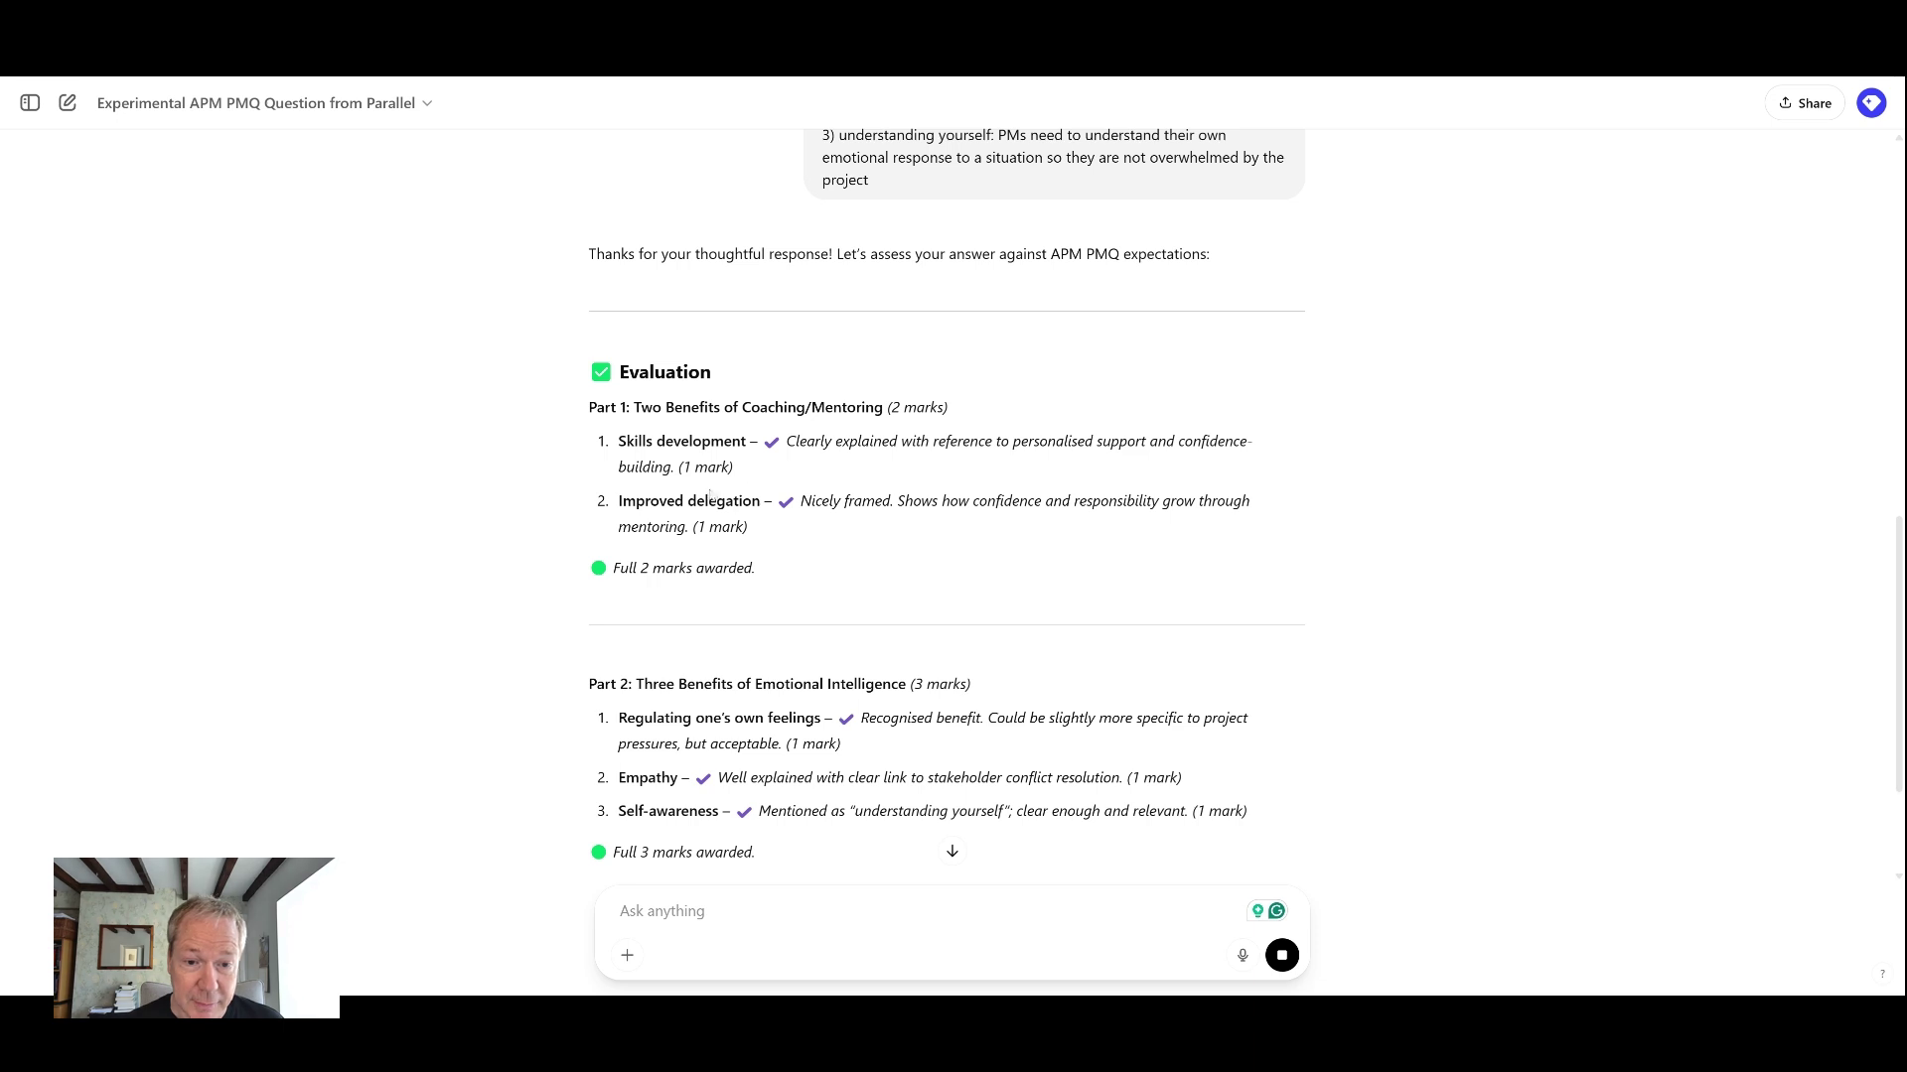
{"action": "scroll", "coordinate": [953, 521], "scroll_direction": "down", "scroll_amount": 2}
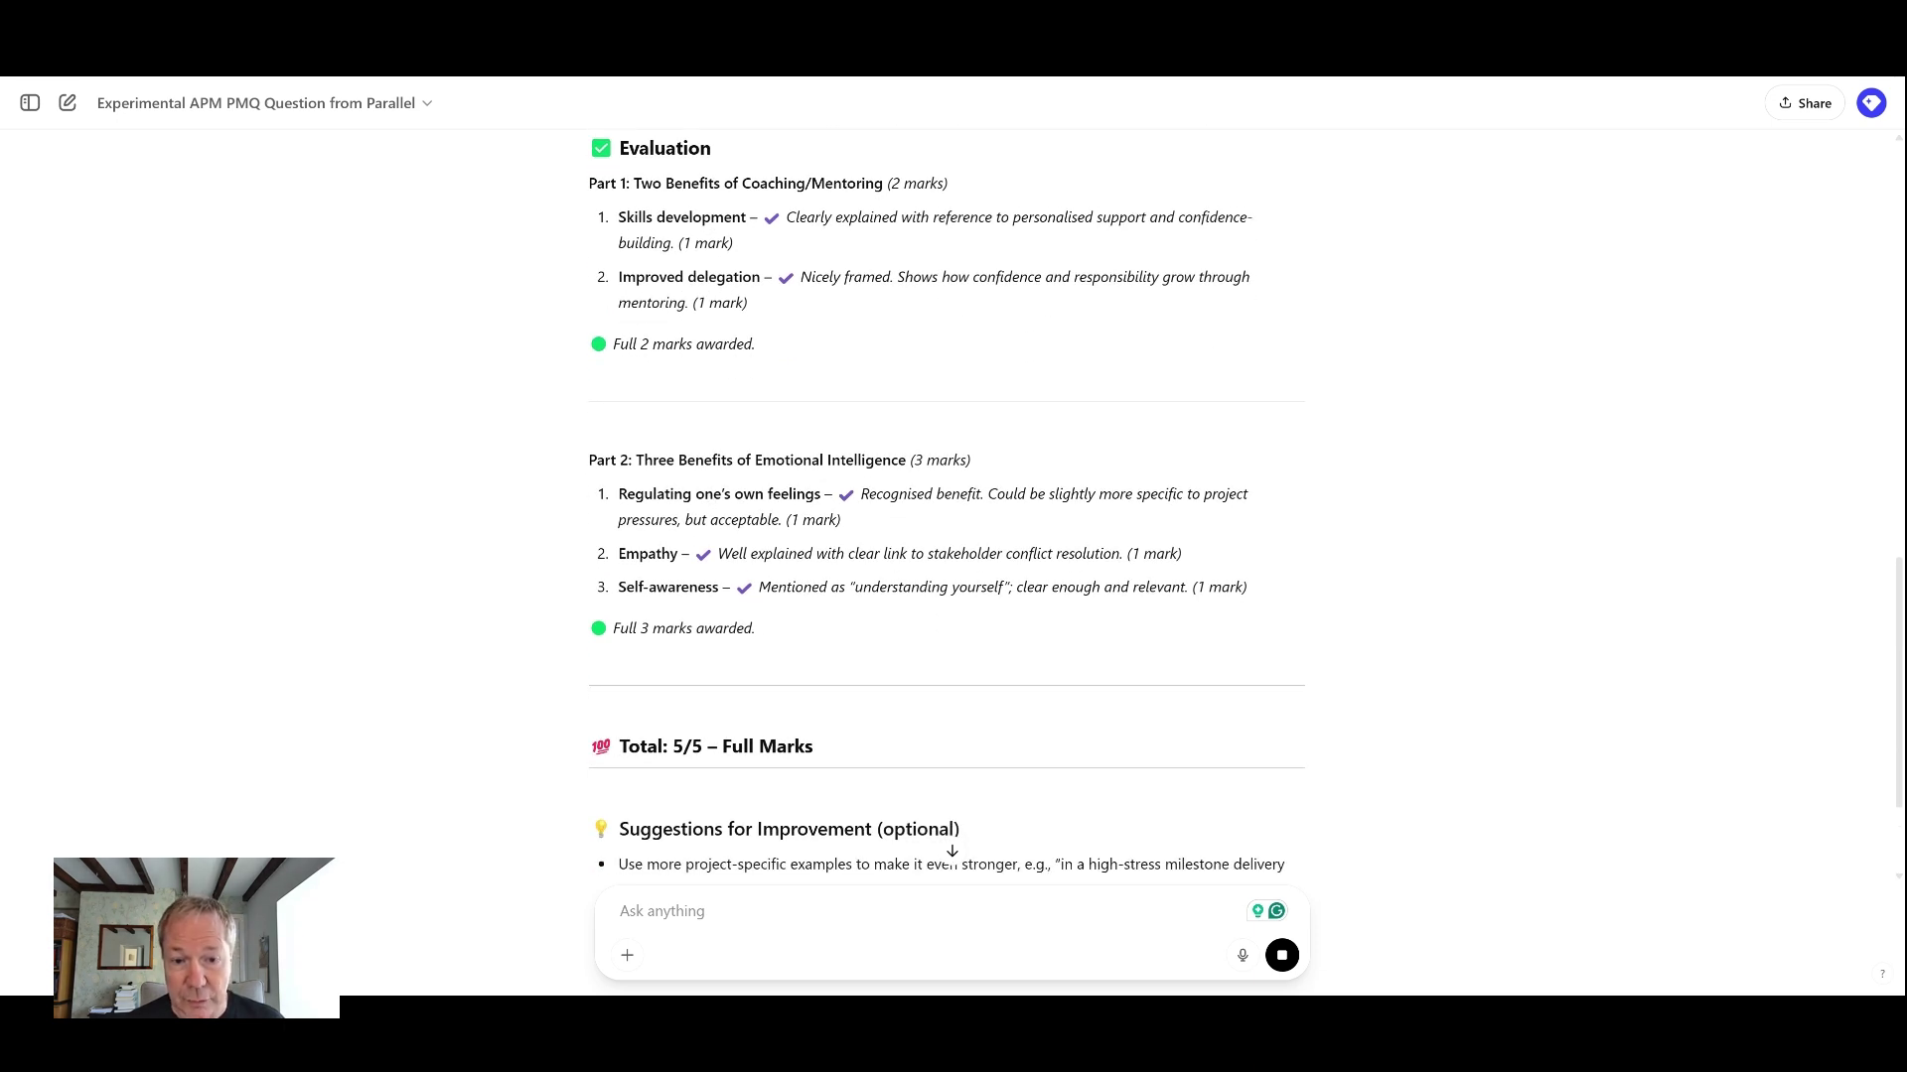
{"action": "scroll", "coordinate": [746, 670], "scroll_direction": "down", "scroll_amount": 1}
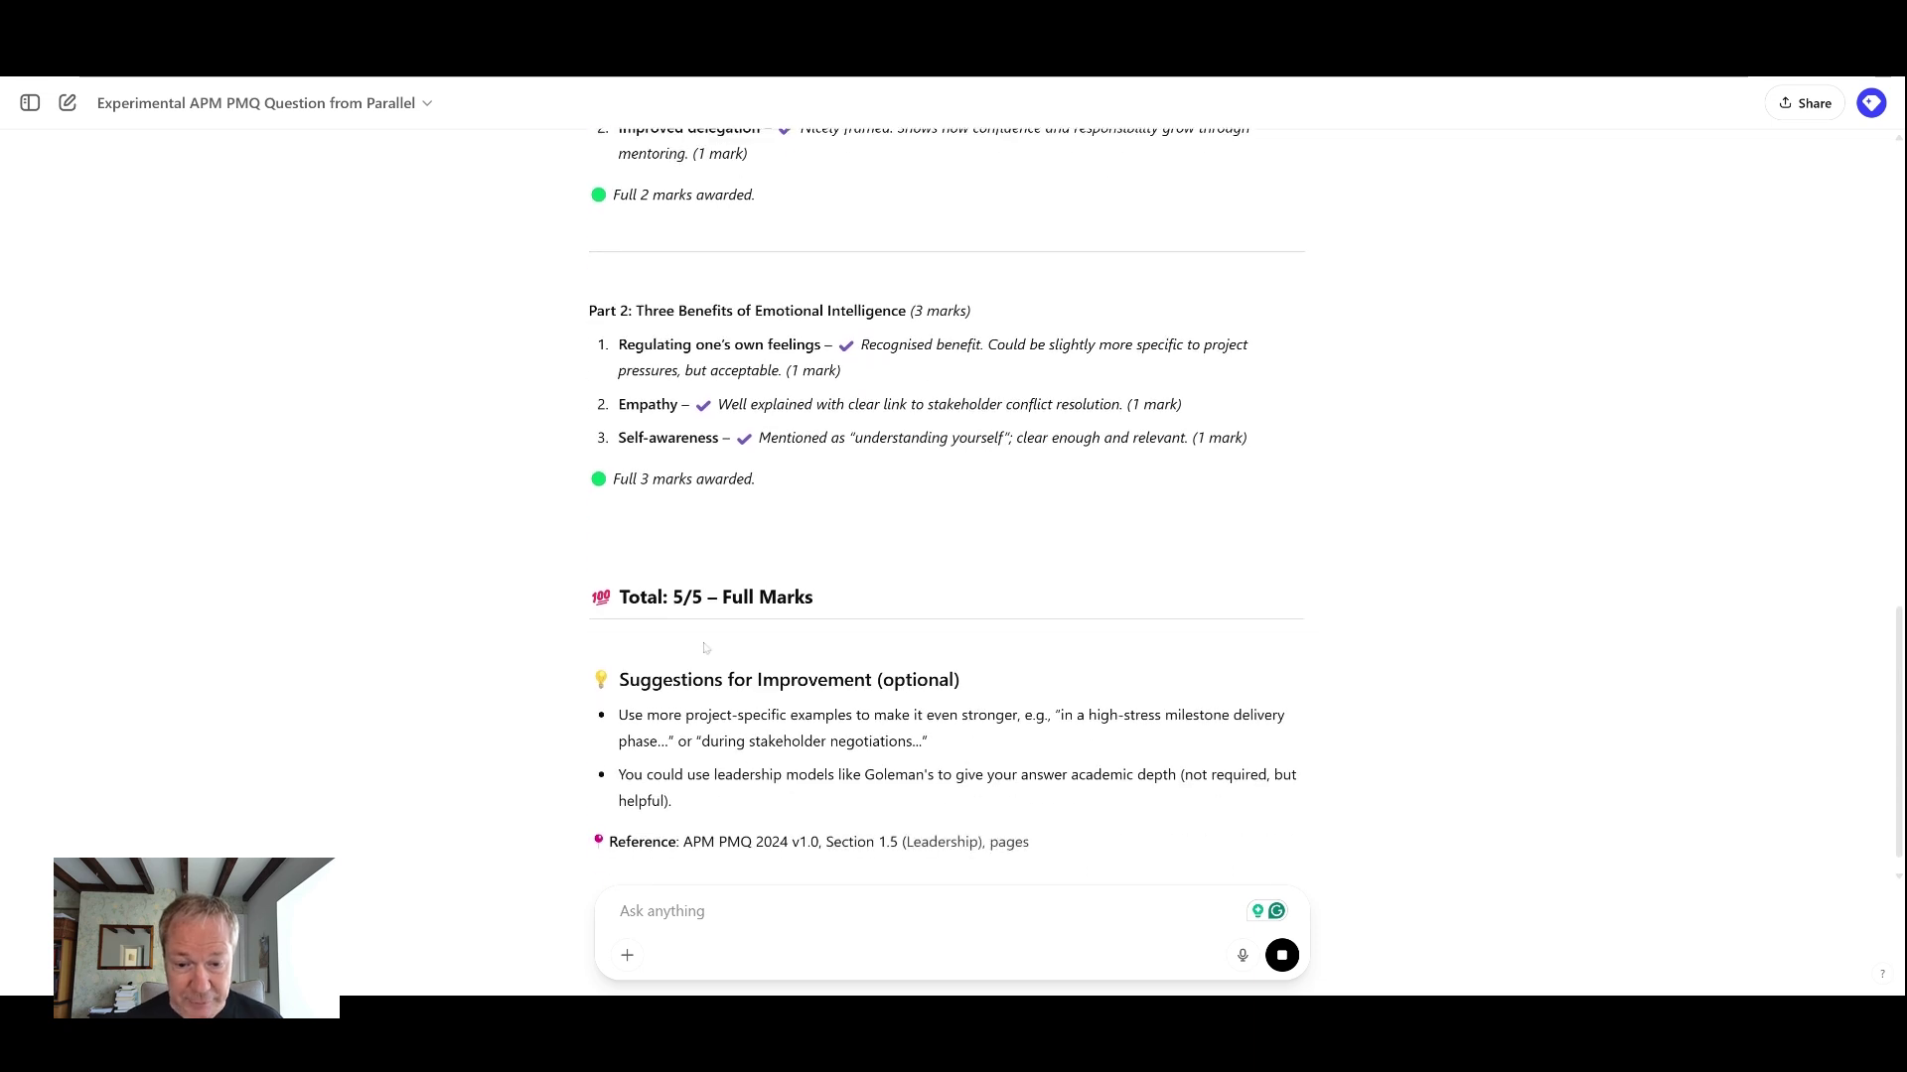
{"action": "scroll", "coordinate": [953, 522], "scroll_direction": "down", "scroll_amount": 1}
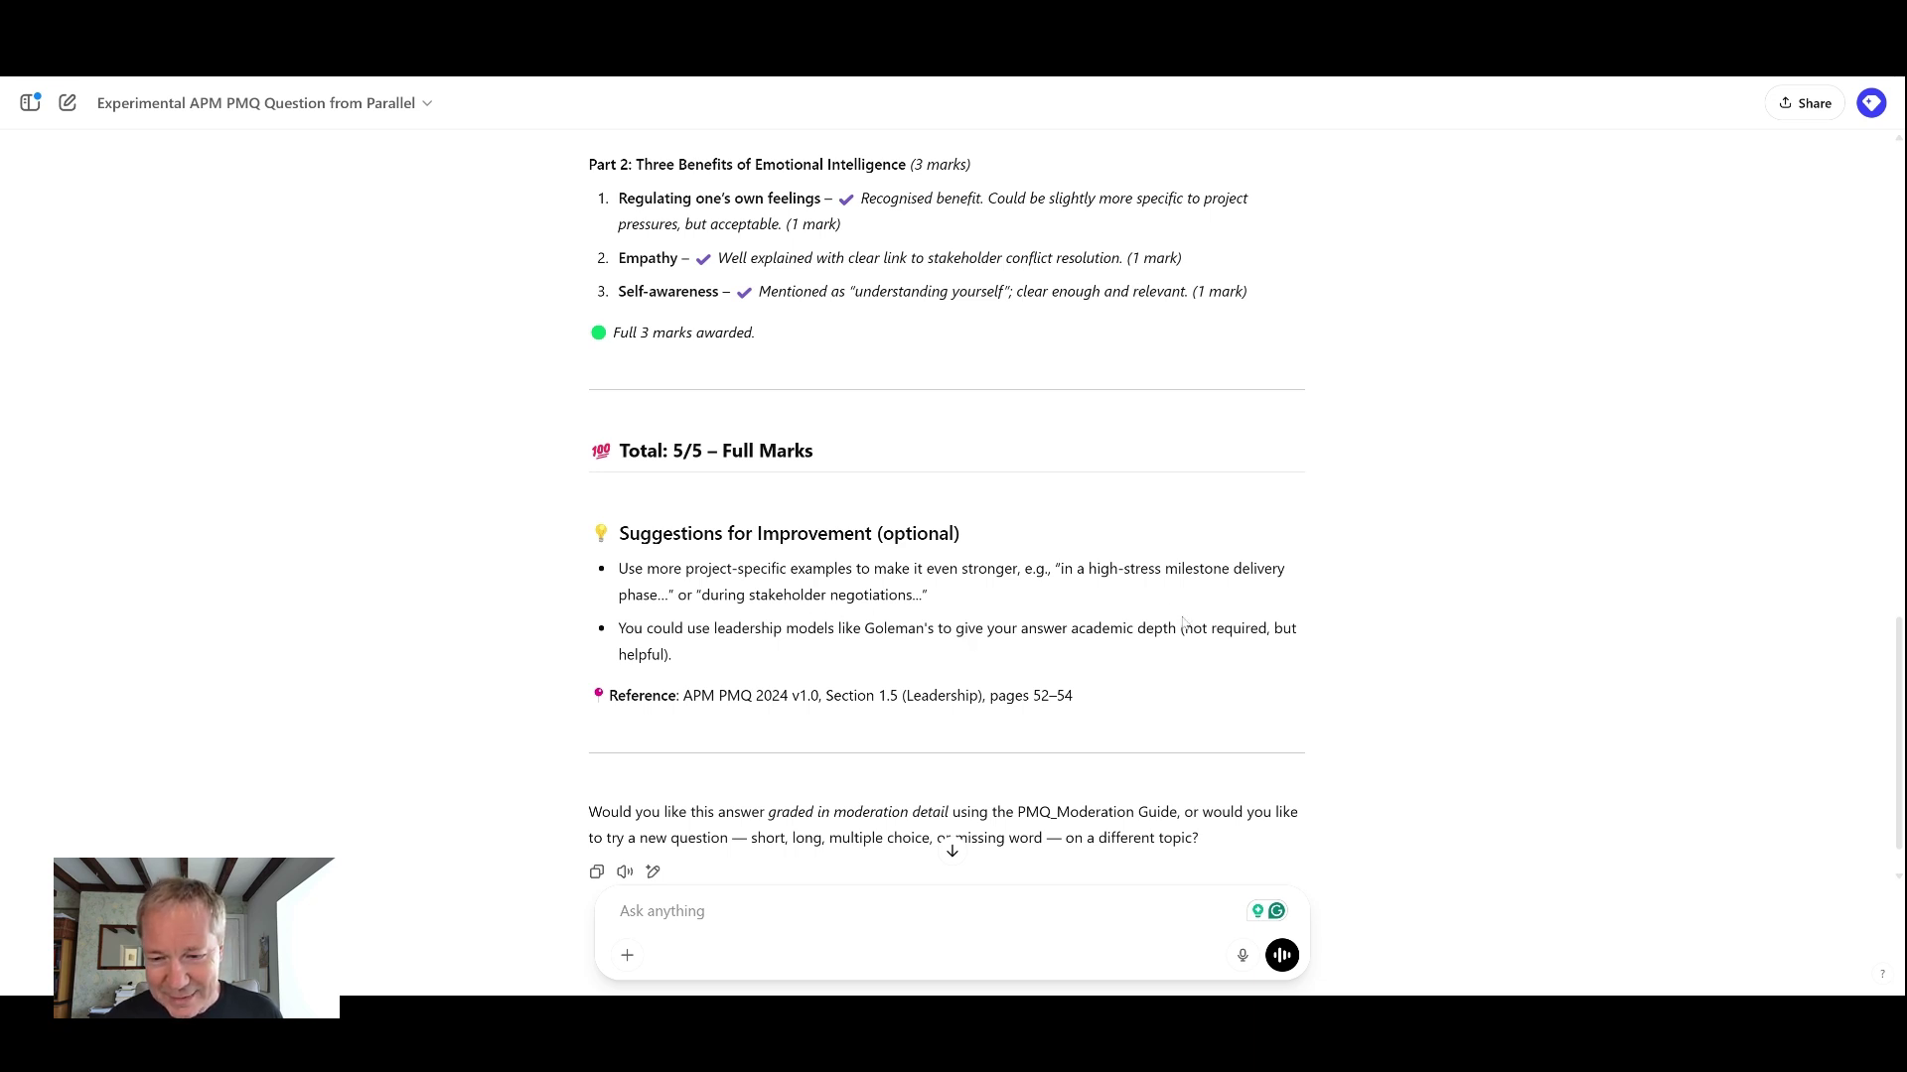
{"action": "scroll", "coordinate": [943, 665], "scroll_direction": "down", "scroll_amount": 1}
{"action": "scroll", "coordinate": [943, 667], "scroll_direction": "down", "scroll_amount": 1}
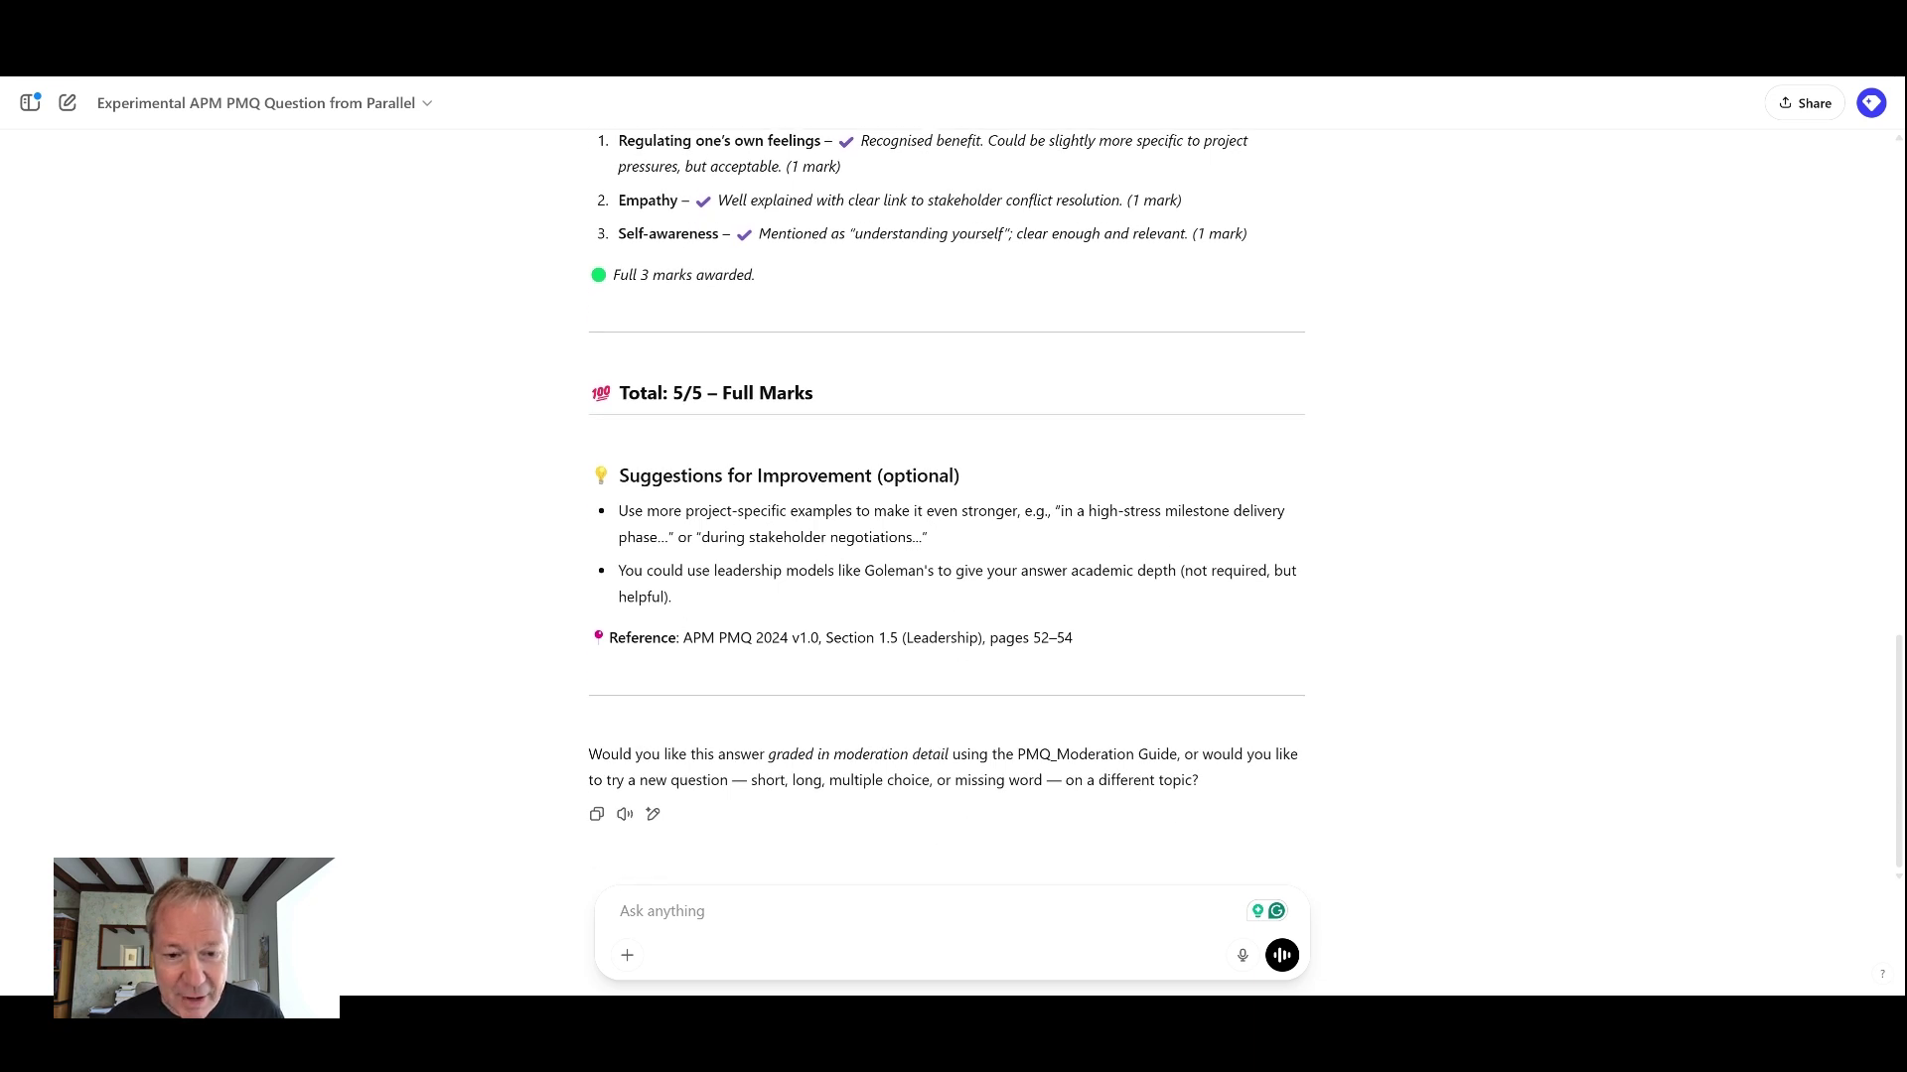
- Highlight the Section 1.5 Leadership reference in the feedback, then switch to the moderation system
{"action": "left_click_drag", "start_coordinate": [683, 637], "coordinate": [1088, 624]}
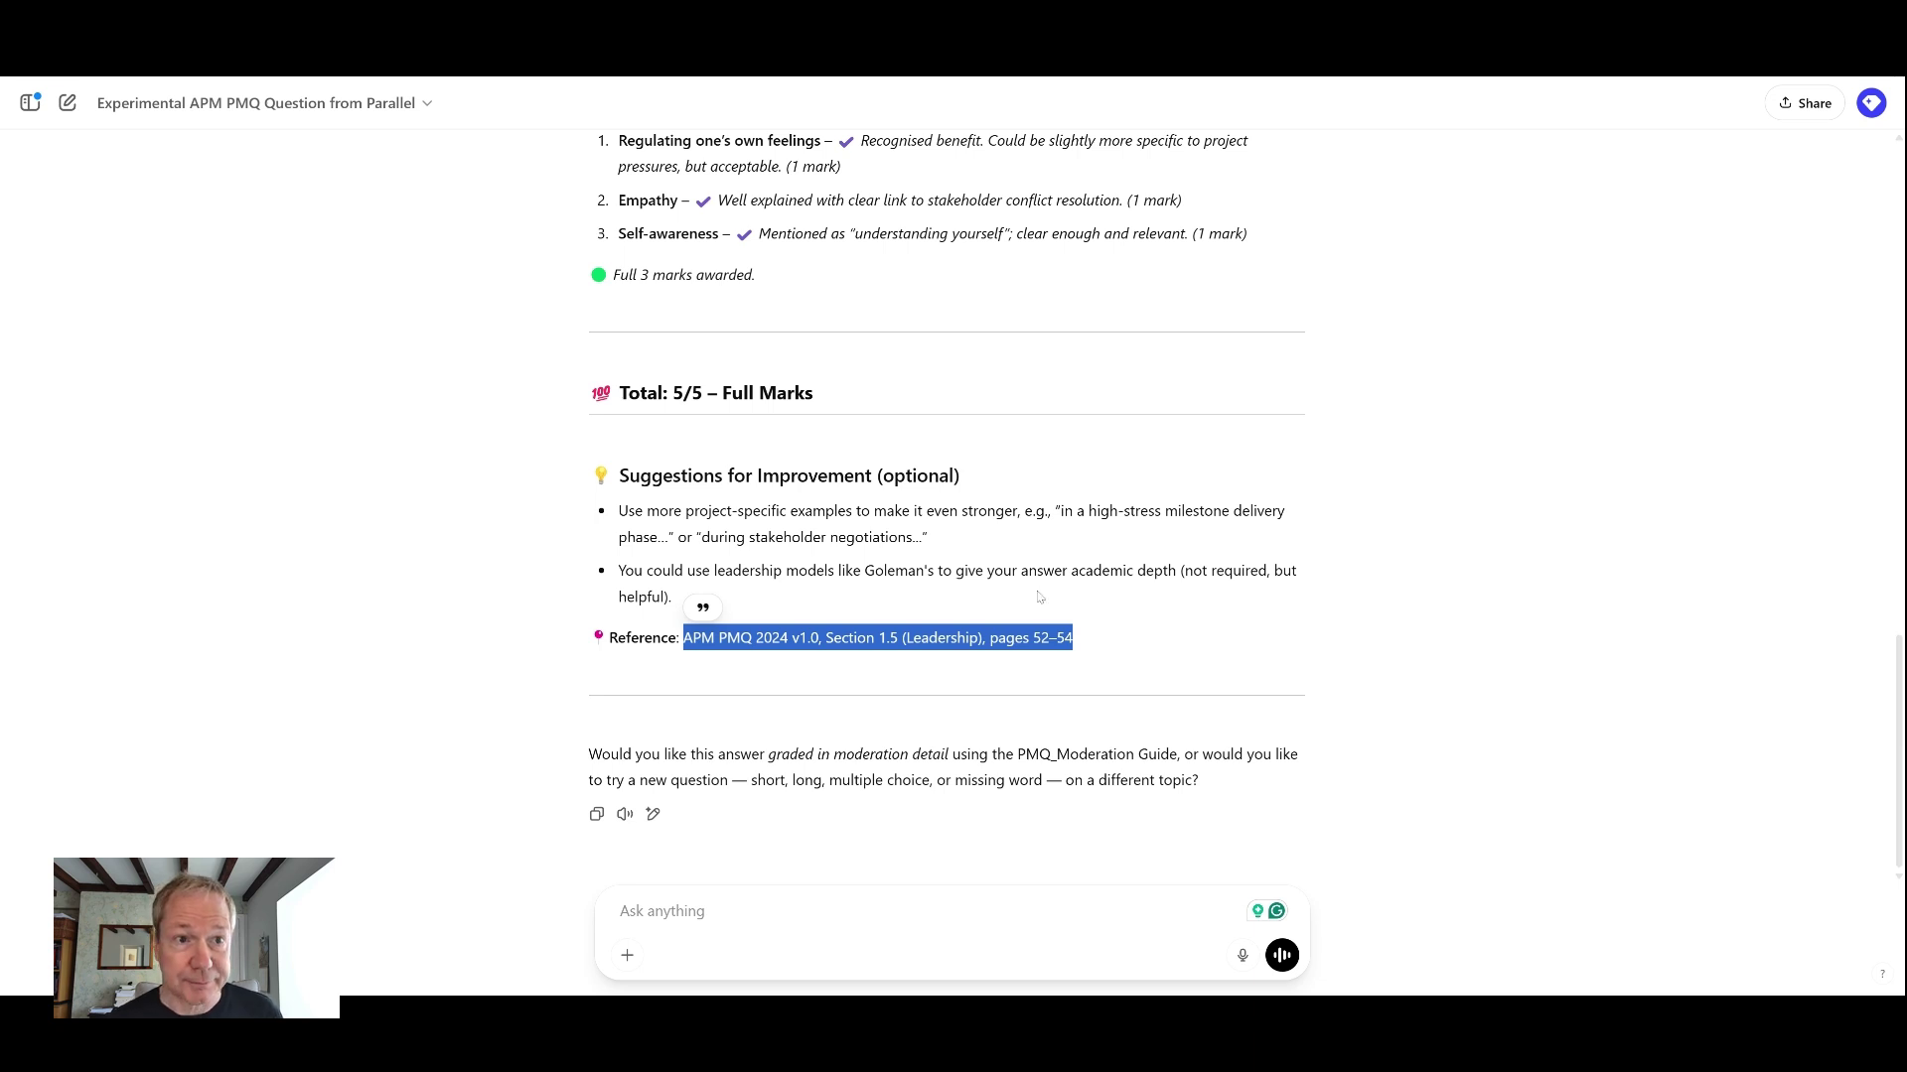
{"action": "key", "text": "alt+Tab"}
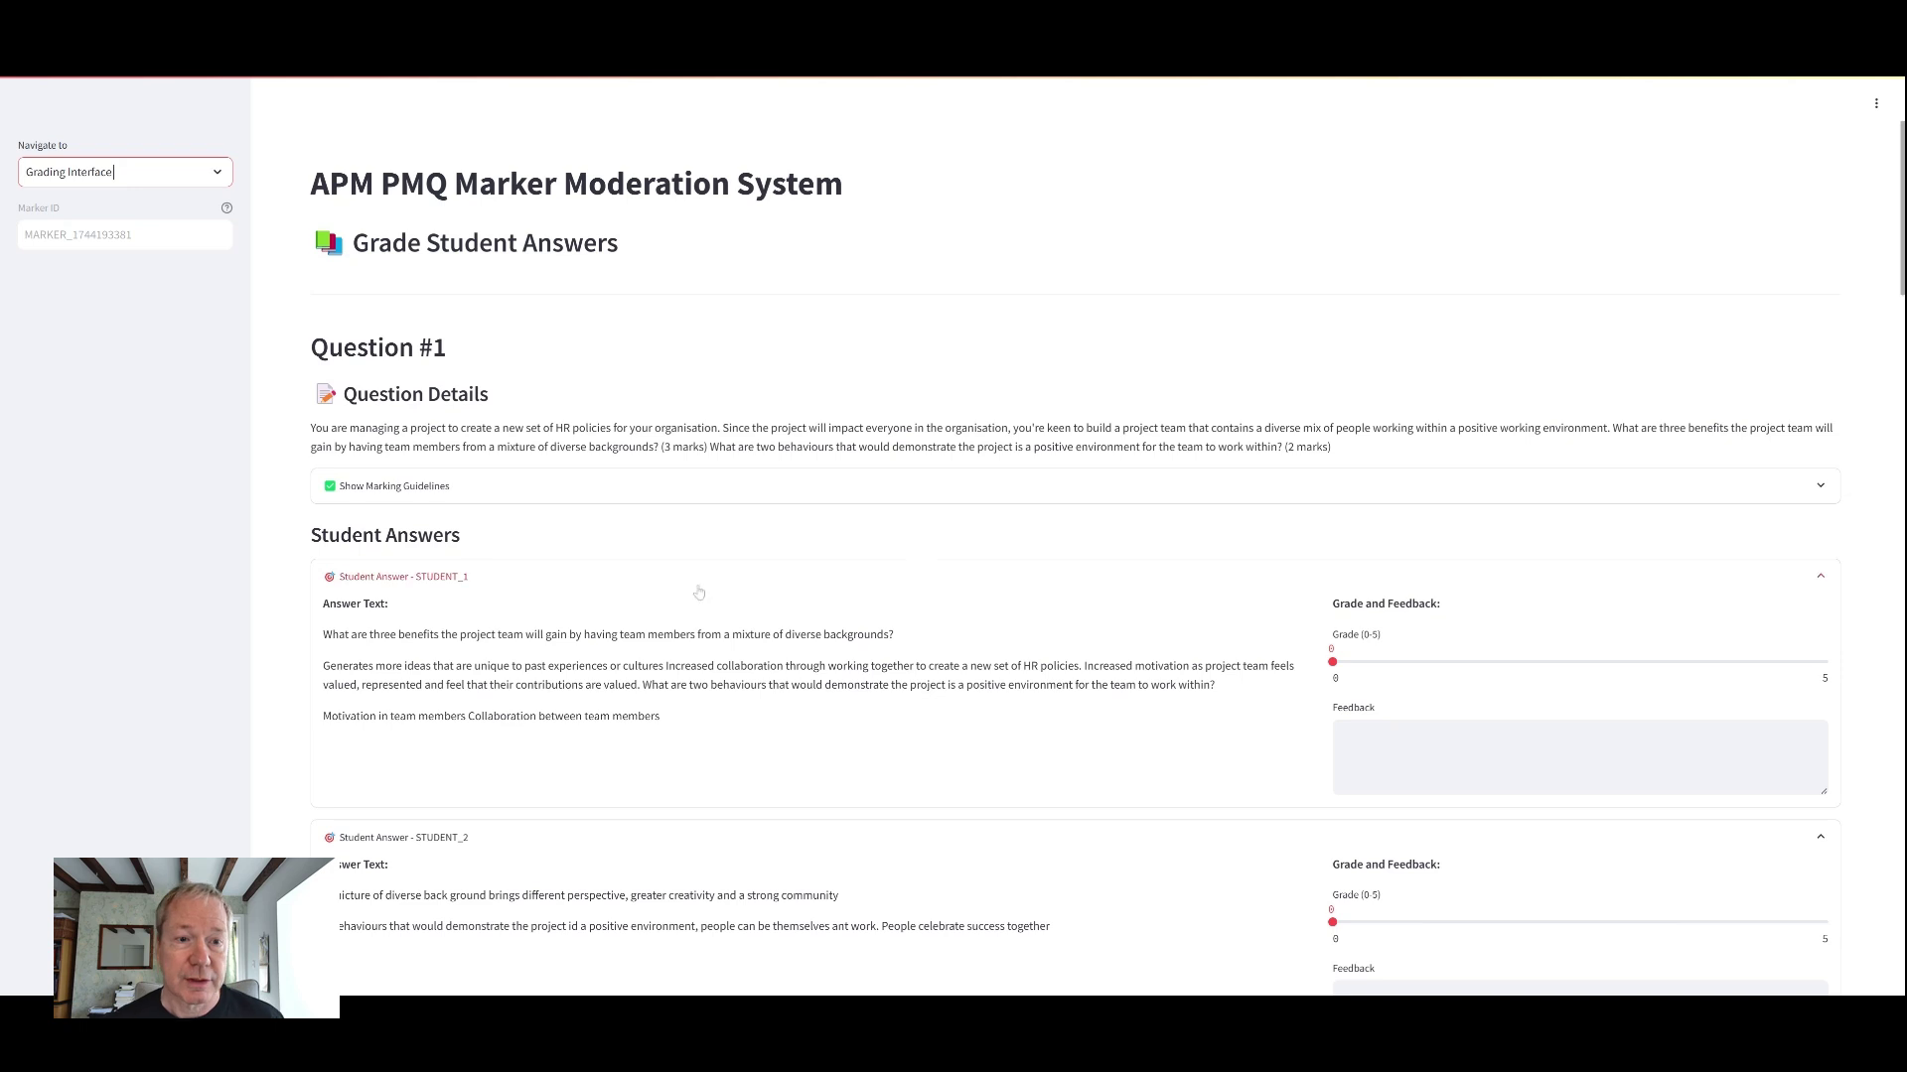
{"action": "scroll", "coordinate": [599, 419], "scroll_direction": "down", "scroll_amount": 3}
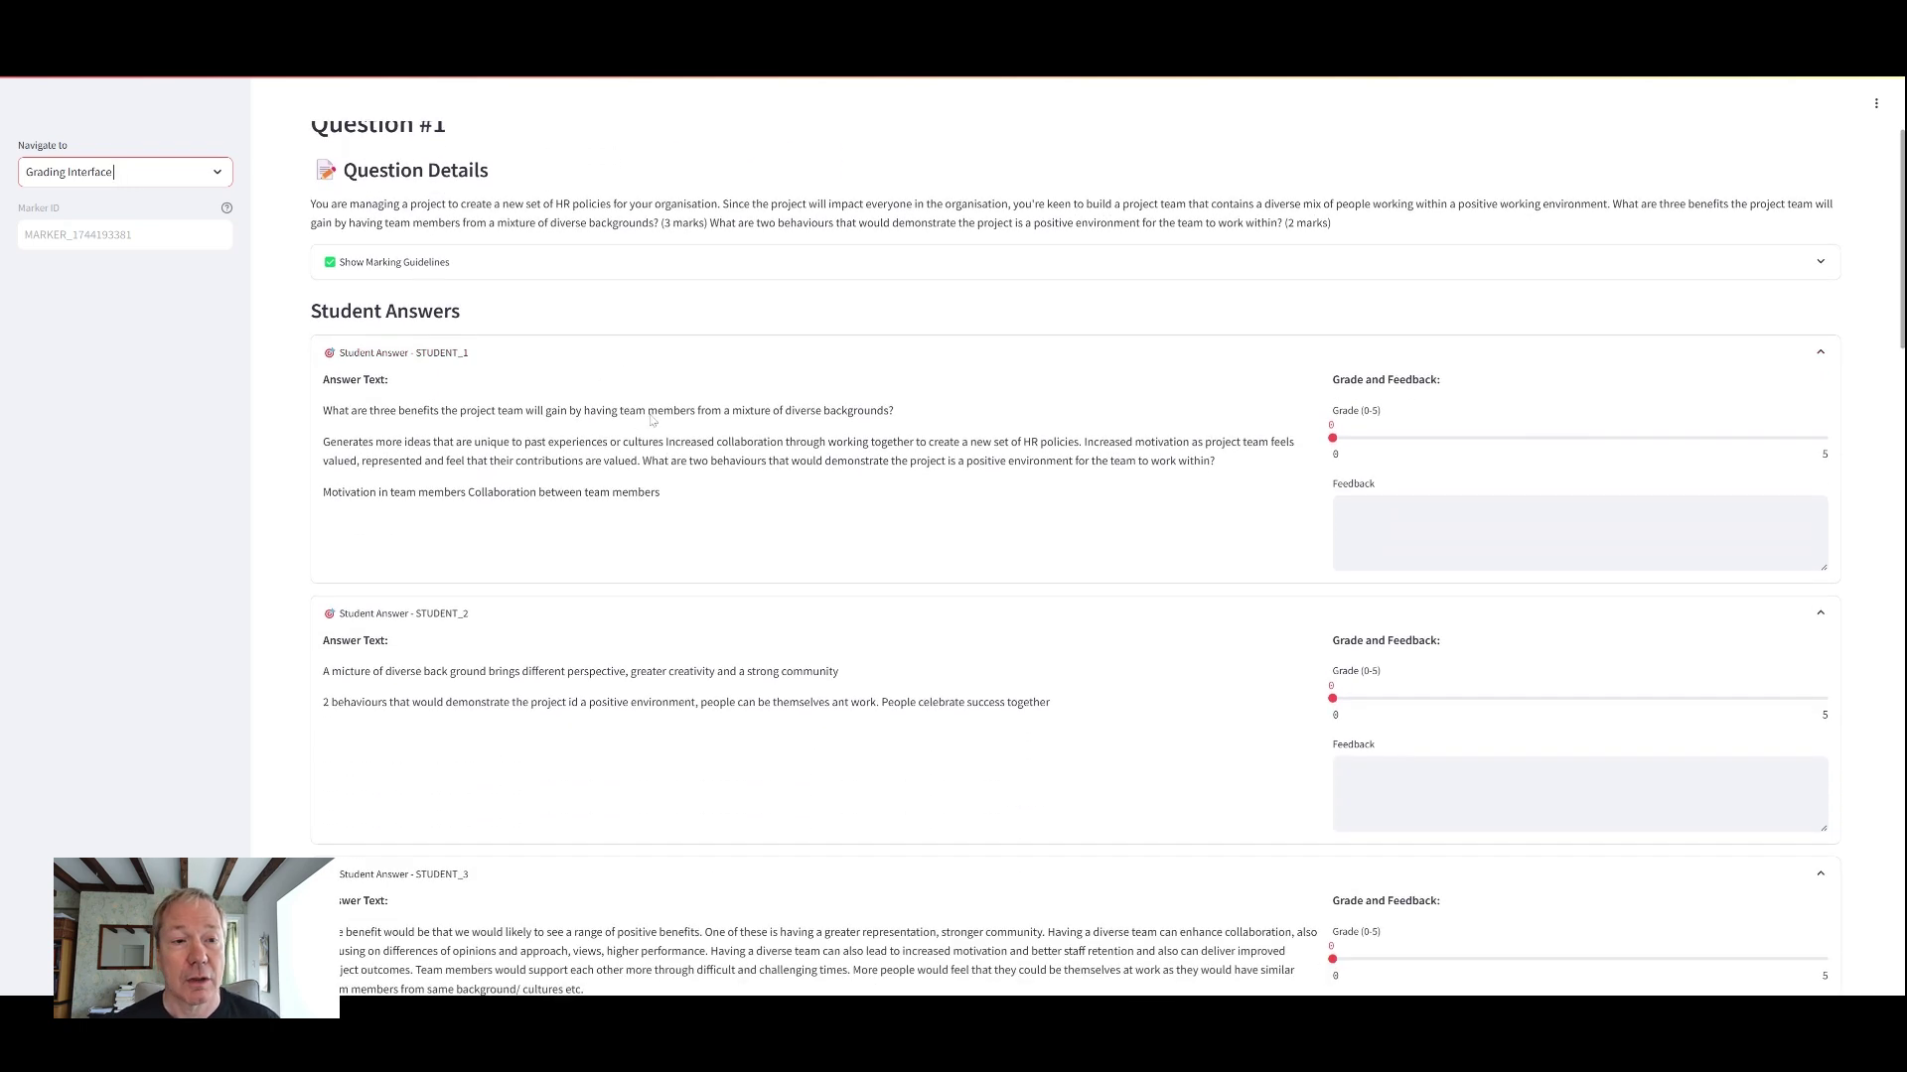
- Show Question #1's marking guidelines, grade Student 1's answer 3, and open the Navigate to list
{"action": "left_click", "coordinate": [614, 269]}
{"action": "scroll", "coordinate": [745, 312], "scroll_direction": "down", "scroll_amount": 3}
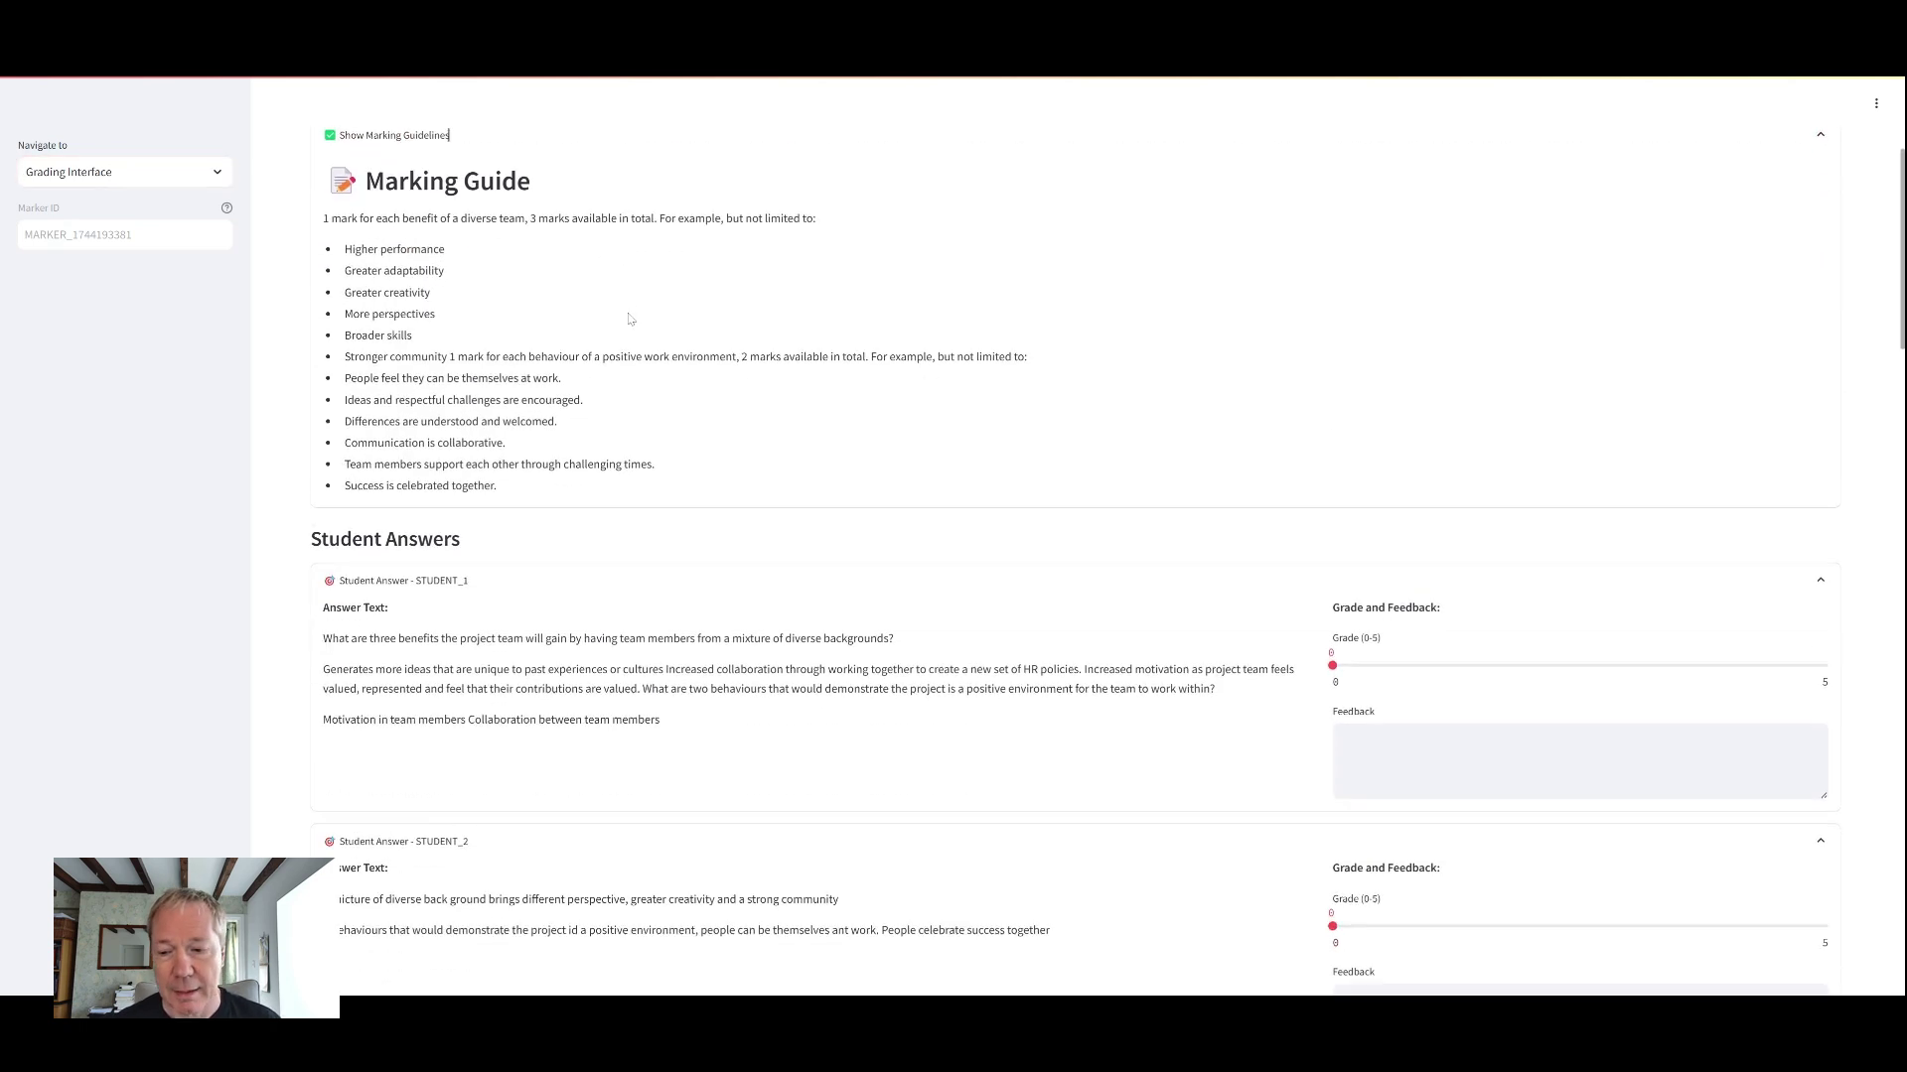
{"action": "scroll", "coordinate": [1109, 476], "scroll_direction": "down", "scroll_amount": 2}
{"action": "left_click", "coordinate": [1579, 492]}
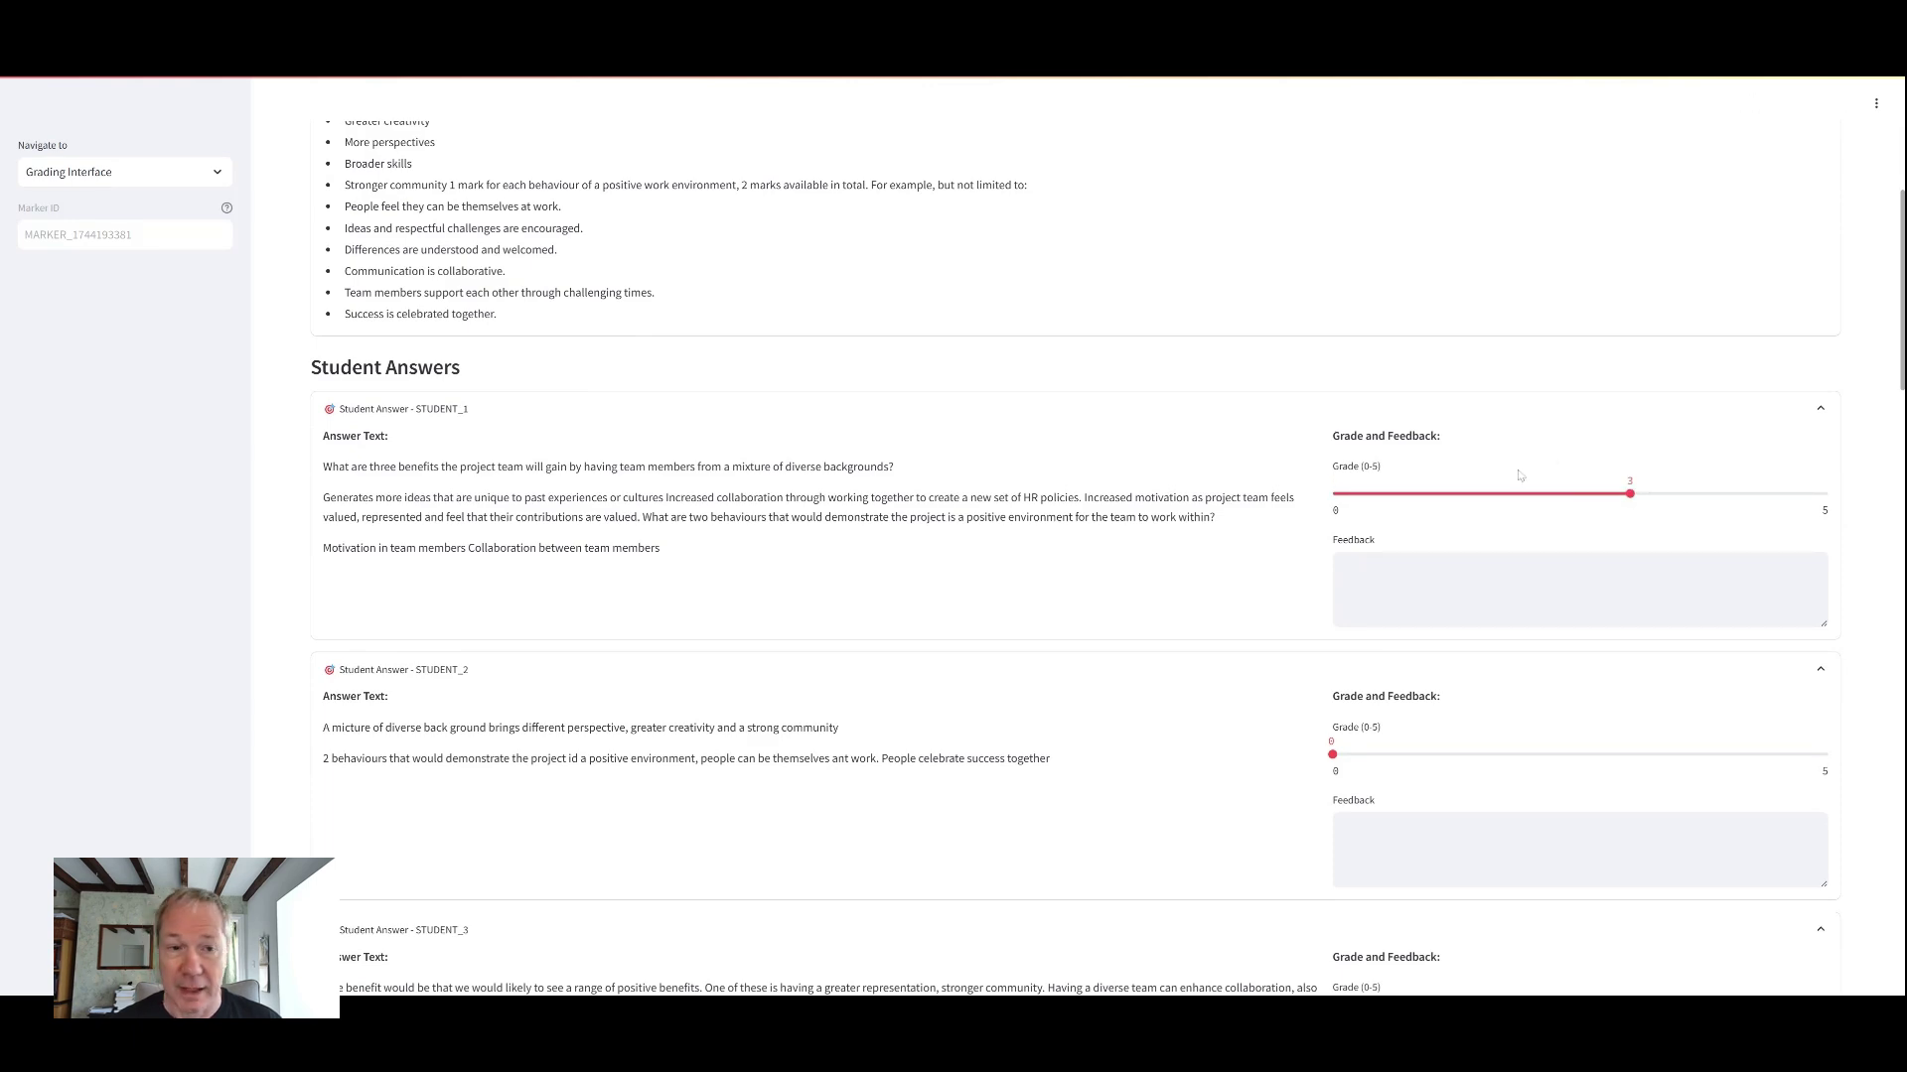
{"action": "scroll", "coordinate": [617, 426], "scroll_direction": "down", "scroll_amount": 5}
{"action": "scroll", "coordinate": [616, 426], "scroll_direction": "down", "scroll_amount": 2}
{"action": "scroll", "coordinate": [617, 426], "scroll_direction": "down", "scroll_amount": 3}
{"action": "scroll", "coordinate": [635, 444], "scroll_direction": "down", "scroll_amount": 3}
{"action": "scroll", "coordinate": [644, 459], "scroll_direction": "down", "scroll_amount": 1}
{"action": "scroll", "coordinate": [644, 458], "scroll_direction": "down", "scroll_amount": 3}
{"action": "scroll", "coordinate": [643, 458], "scroll_direction": "down", "scroll_amount": 2}
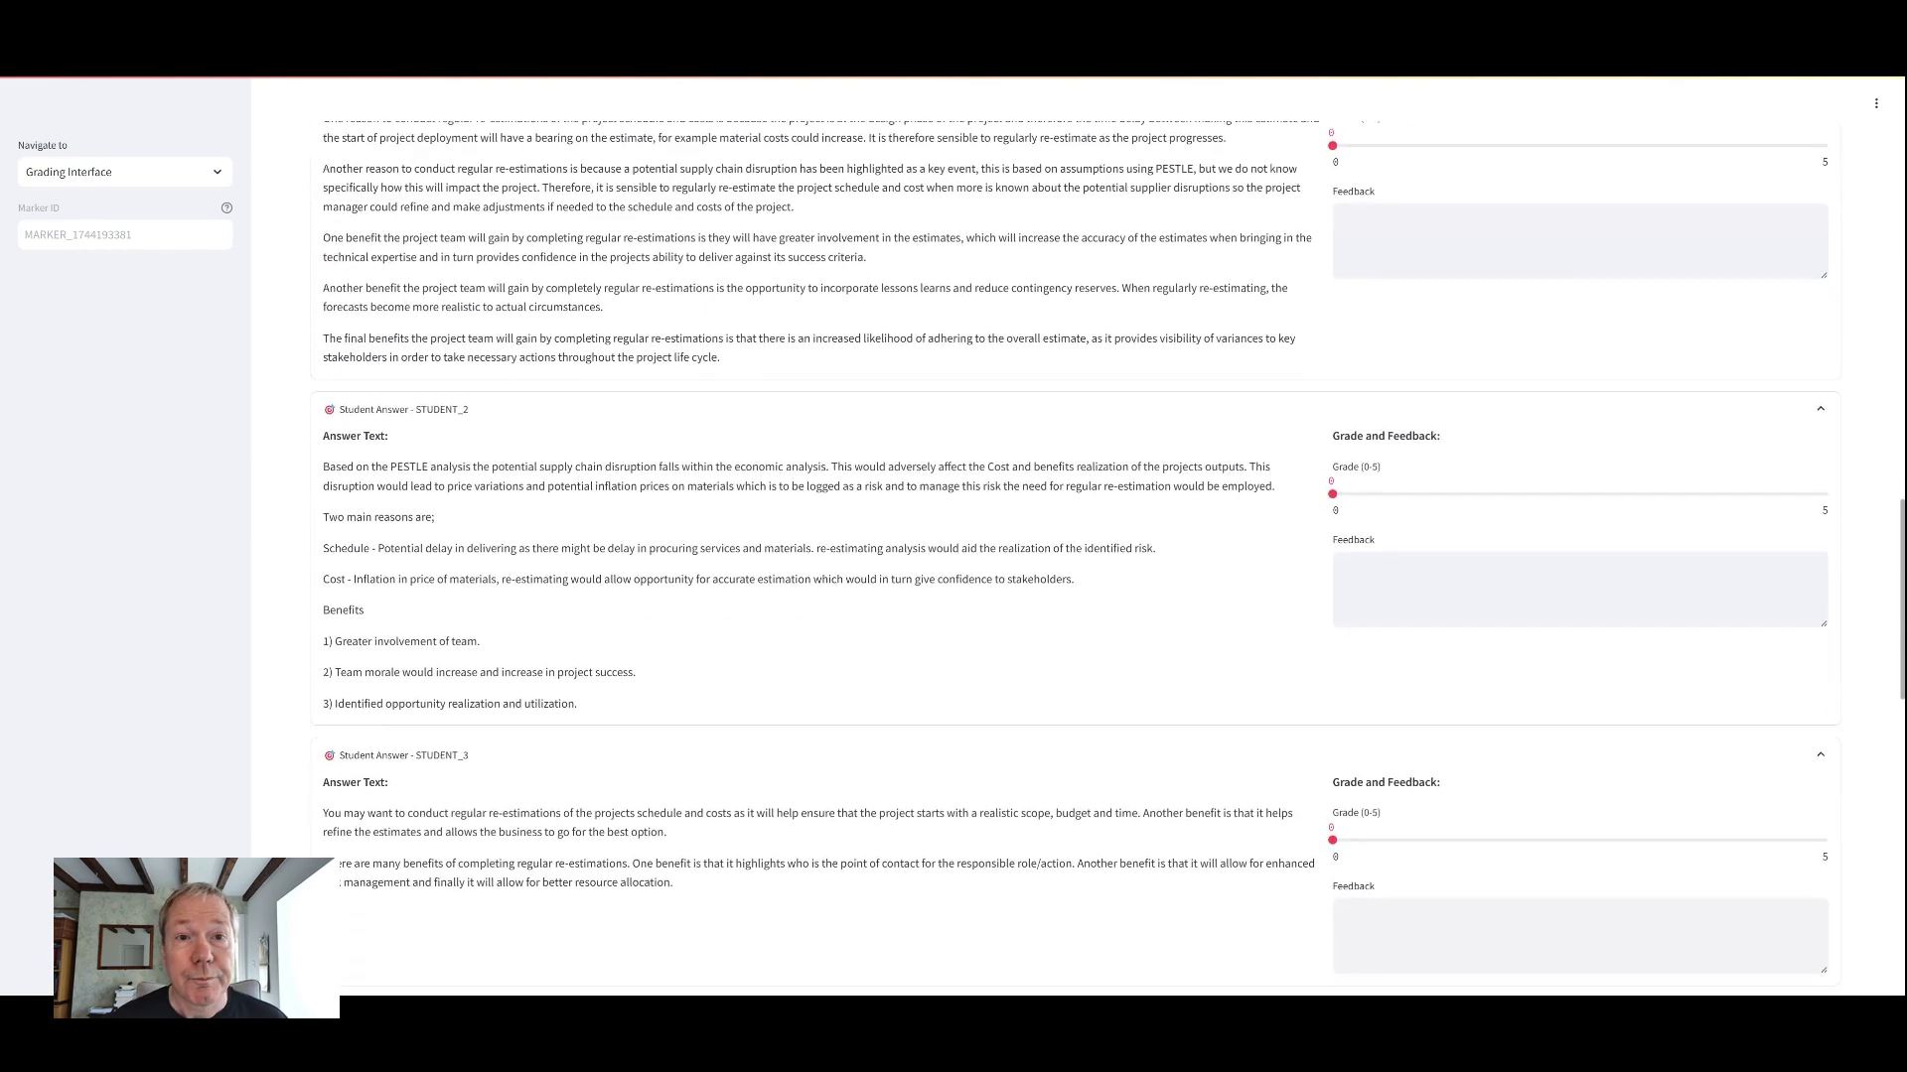
{"action": "scroll", "coordinate": [769, 443], "scroll_direction": "up", "scroll_amount": 5}
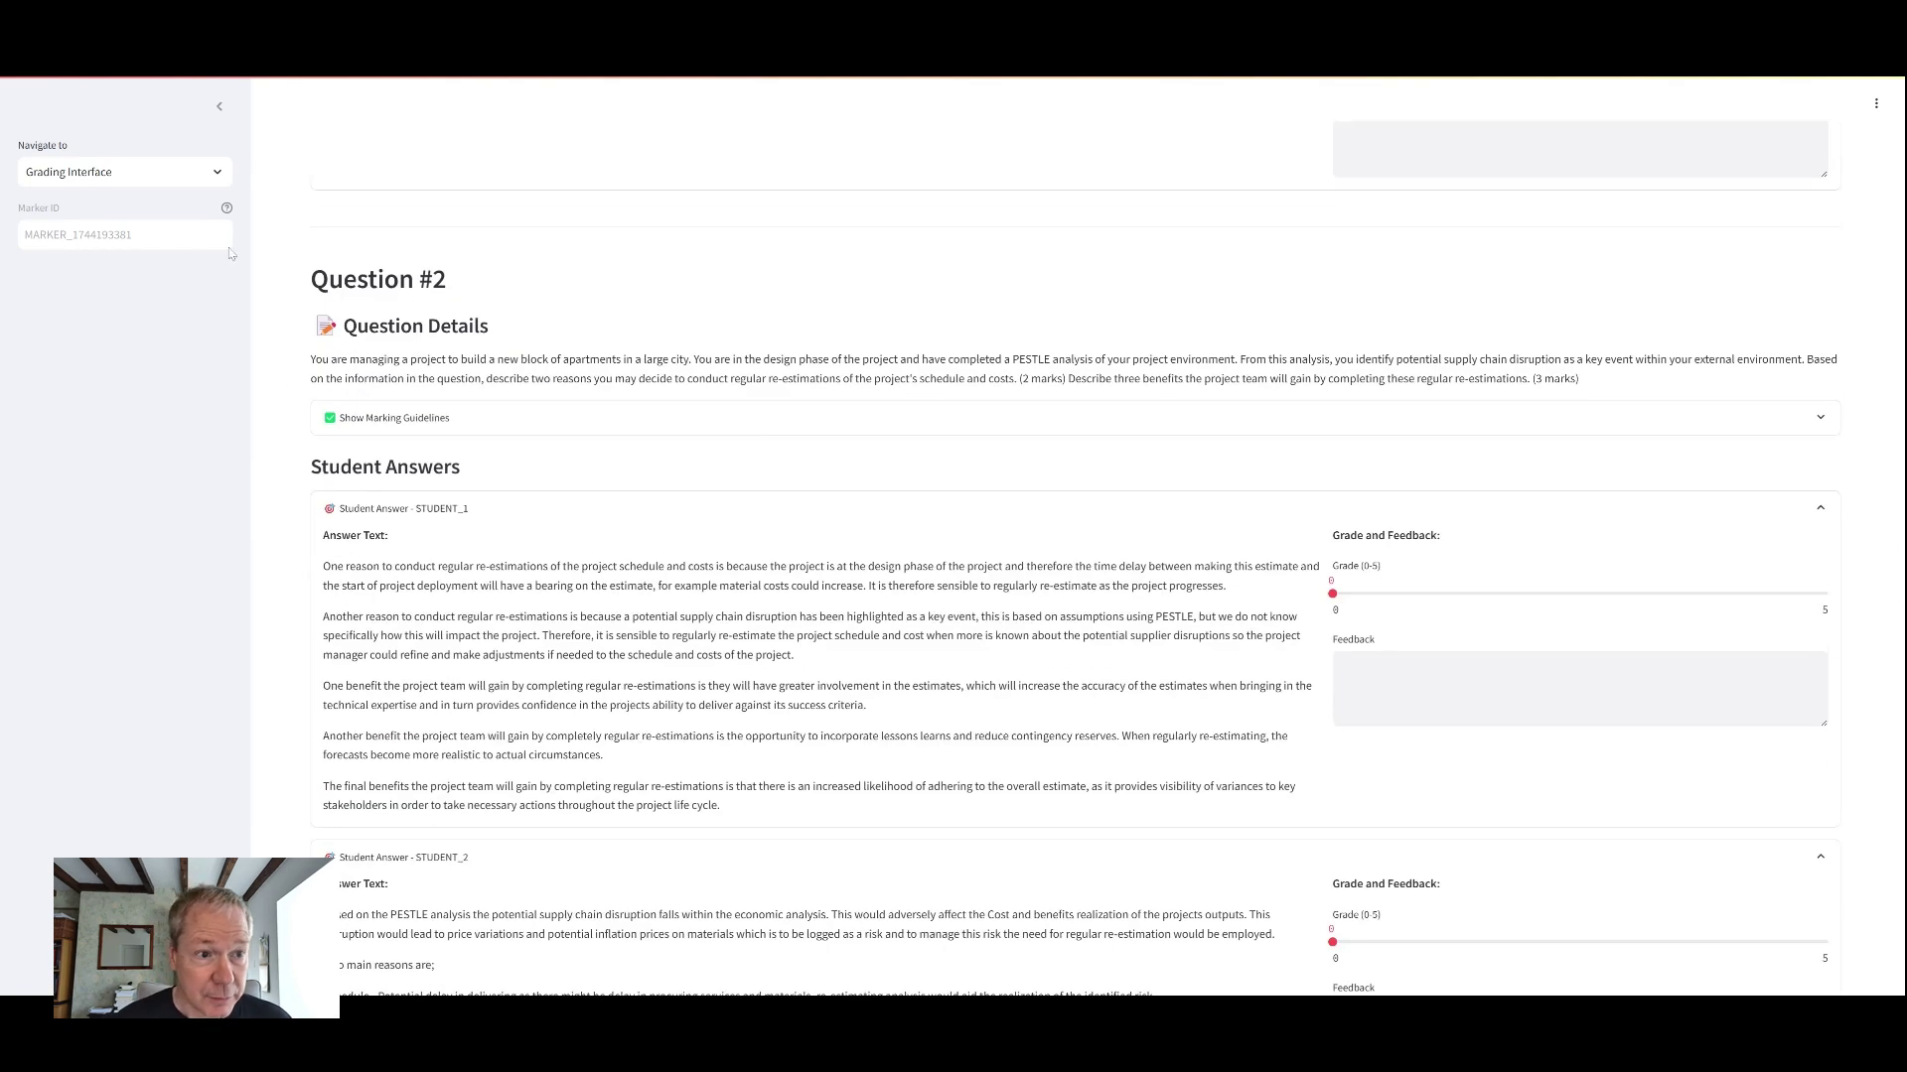
{"action": "left_click", "coordinate": [119, 172]}
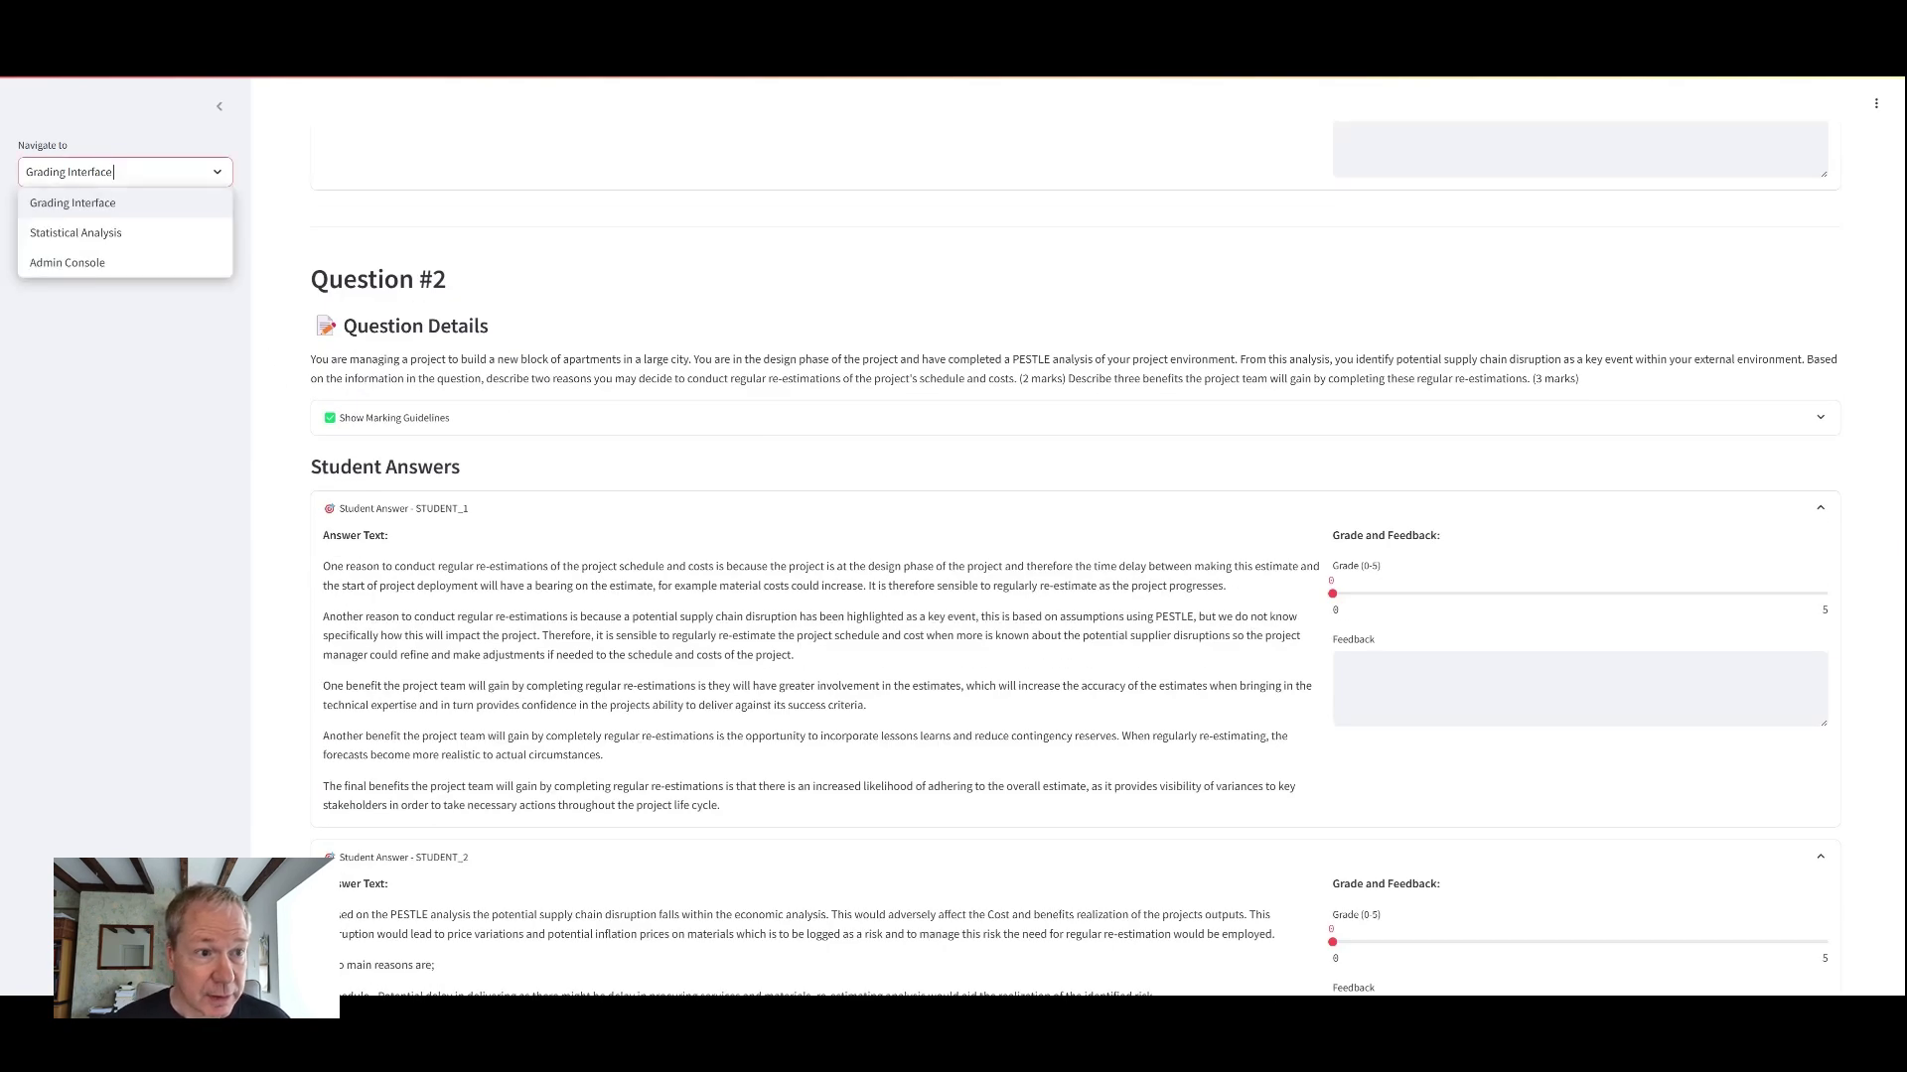
- Go to the Statistical Analysis page showing answer means of 3.50 and 2.40
{"action": "left_click", "coordinate": [104, 233]}
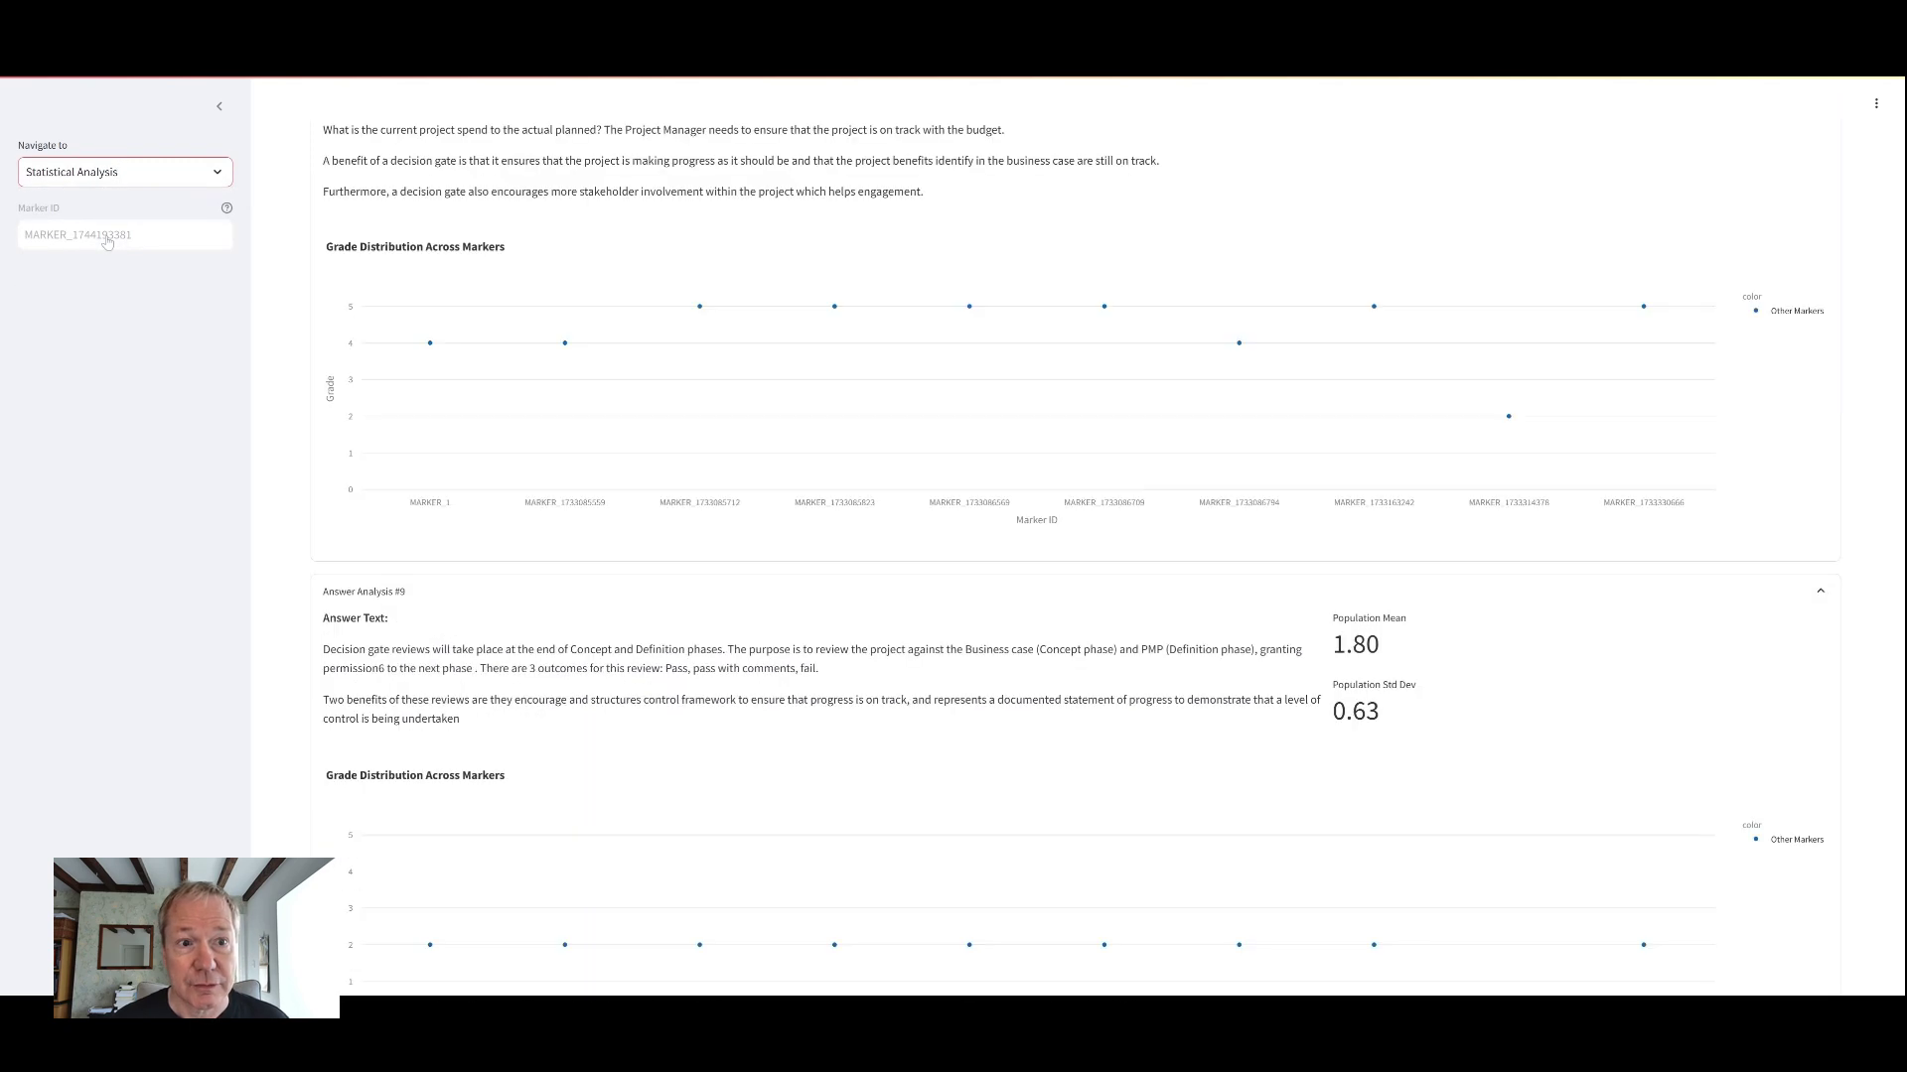
{"action": "scroll", "coordinate": [1084, 347], "scroll_direction": "down", "scroll_amount": 5}
{"action": "scroll", "coordinate": [1084, 347], "scroll_direction": "up", "scroll_amount": 3}
{"action": "scroll", "coordinate": [1084, 346], "scroll_direction": "up", "scroll_amount": 3}
{"action": "scroll", "coordinate": [1084, 348], "scroll_direction": "up", "scroll_amount": 3}
{"action": "scroll", "coordinate": [1053, 435], "scroll_direction": "up", "scroll_amount": 3}
{"action": "scroll", "coordinate": [1054, 436], "scroll_direction": "up", "scroll_amount": 3}
{"action": "scroll", "coordinate": [1052, 435], "scroll_direction": "up", "scroll_amount": 3}
{"action": "scroll", "coordinate": [1053, 440], "scroll_direction": "up", "scroll_amount": 1}
{"action": "scroll", "coordinate": [1052, 441], "scroll_direction": "up", "scroll_amount": 1}
{"action": "scroll", "coordinate": [1052, 447], "scroll_direction": "up", "scroll_amount": 3}
{"action": "scroll", "coordinate": [1049, 453], "scroll_direction": "up", "scroll_amount": 3}
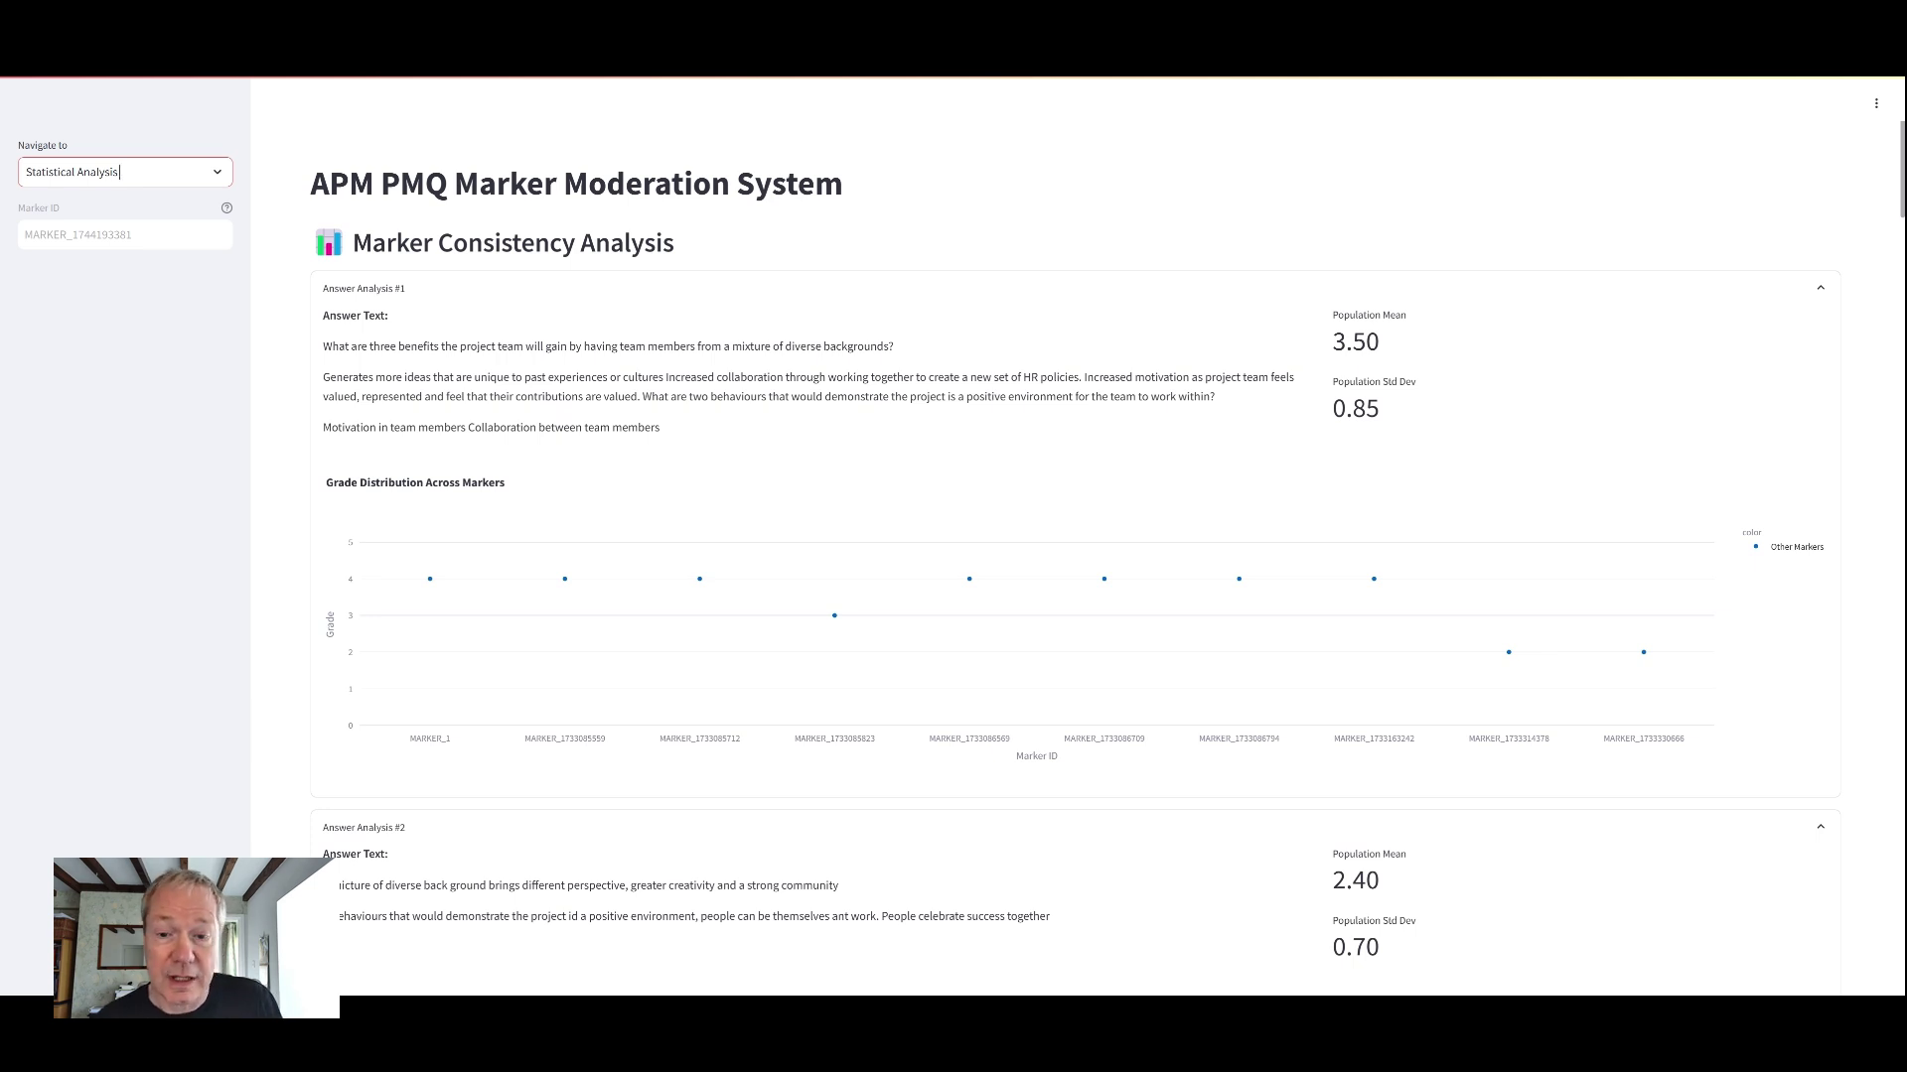
{"action": "mouse_move", "coordinate": [1239, 577]}
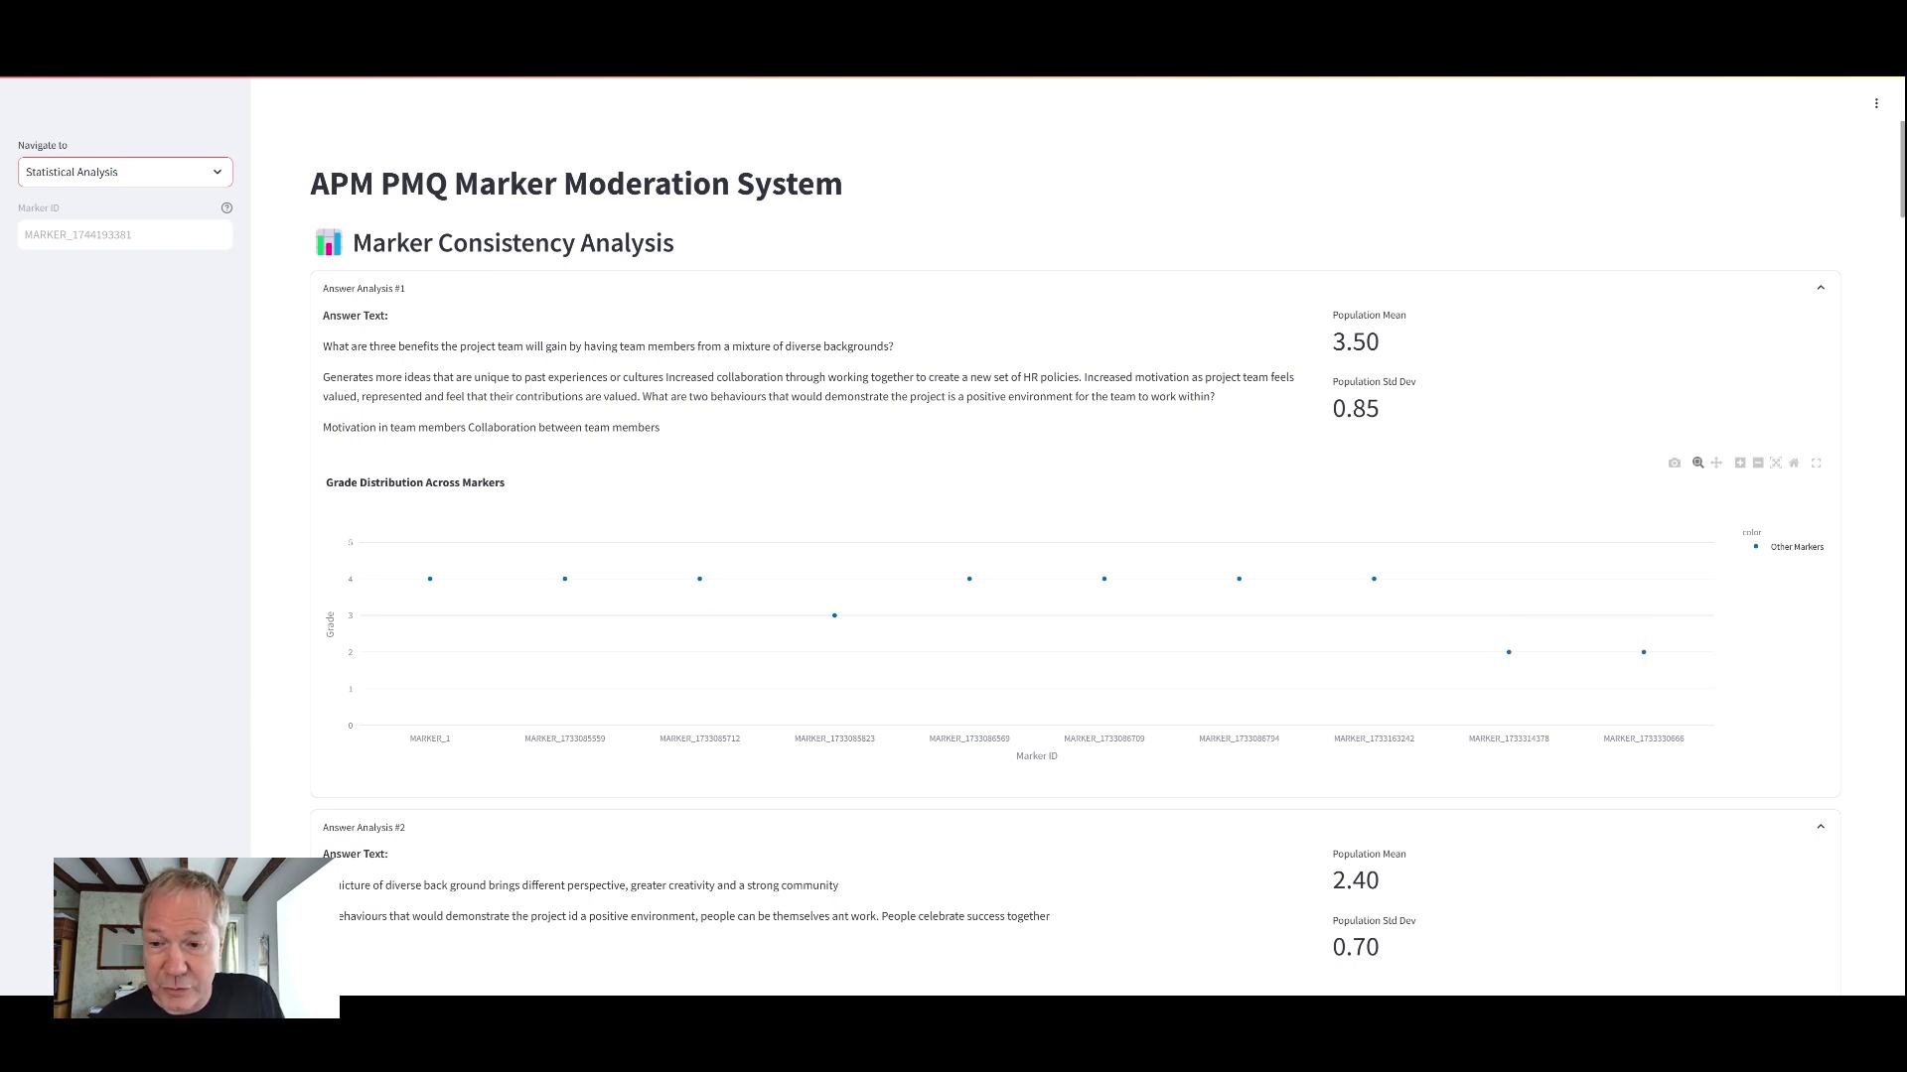
{"action": "scroll", "coordinate": [1238, 581], "scroll_direction": "down", "scroll_amount": 3}
{"action": "scroll", "coordinate": [1238, 581], "scroll_direction": "down", "scroll_amount": 1}
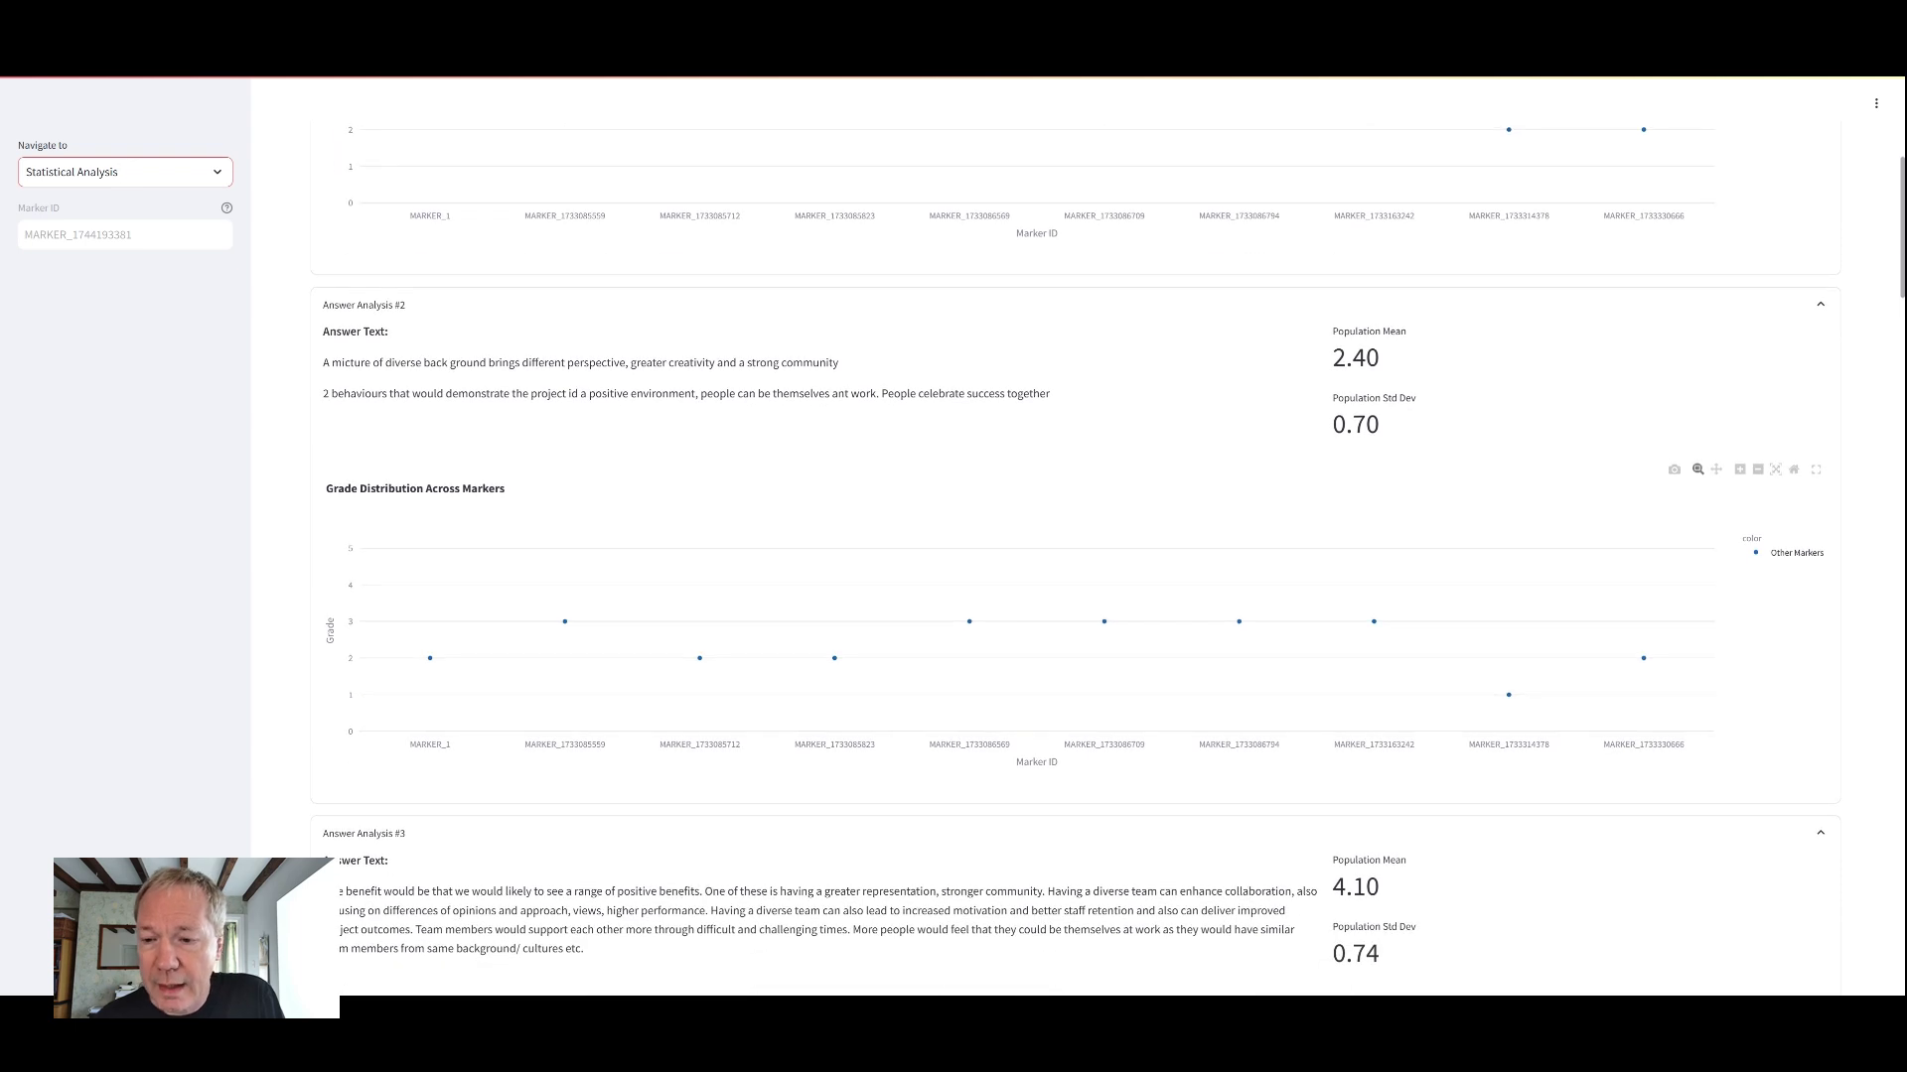
{"action": "mouse_move", "coordinate": [1238, 622]}
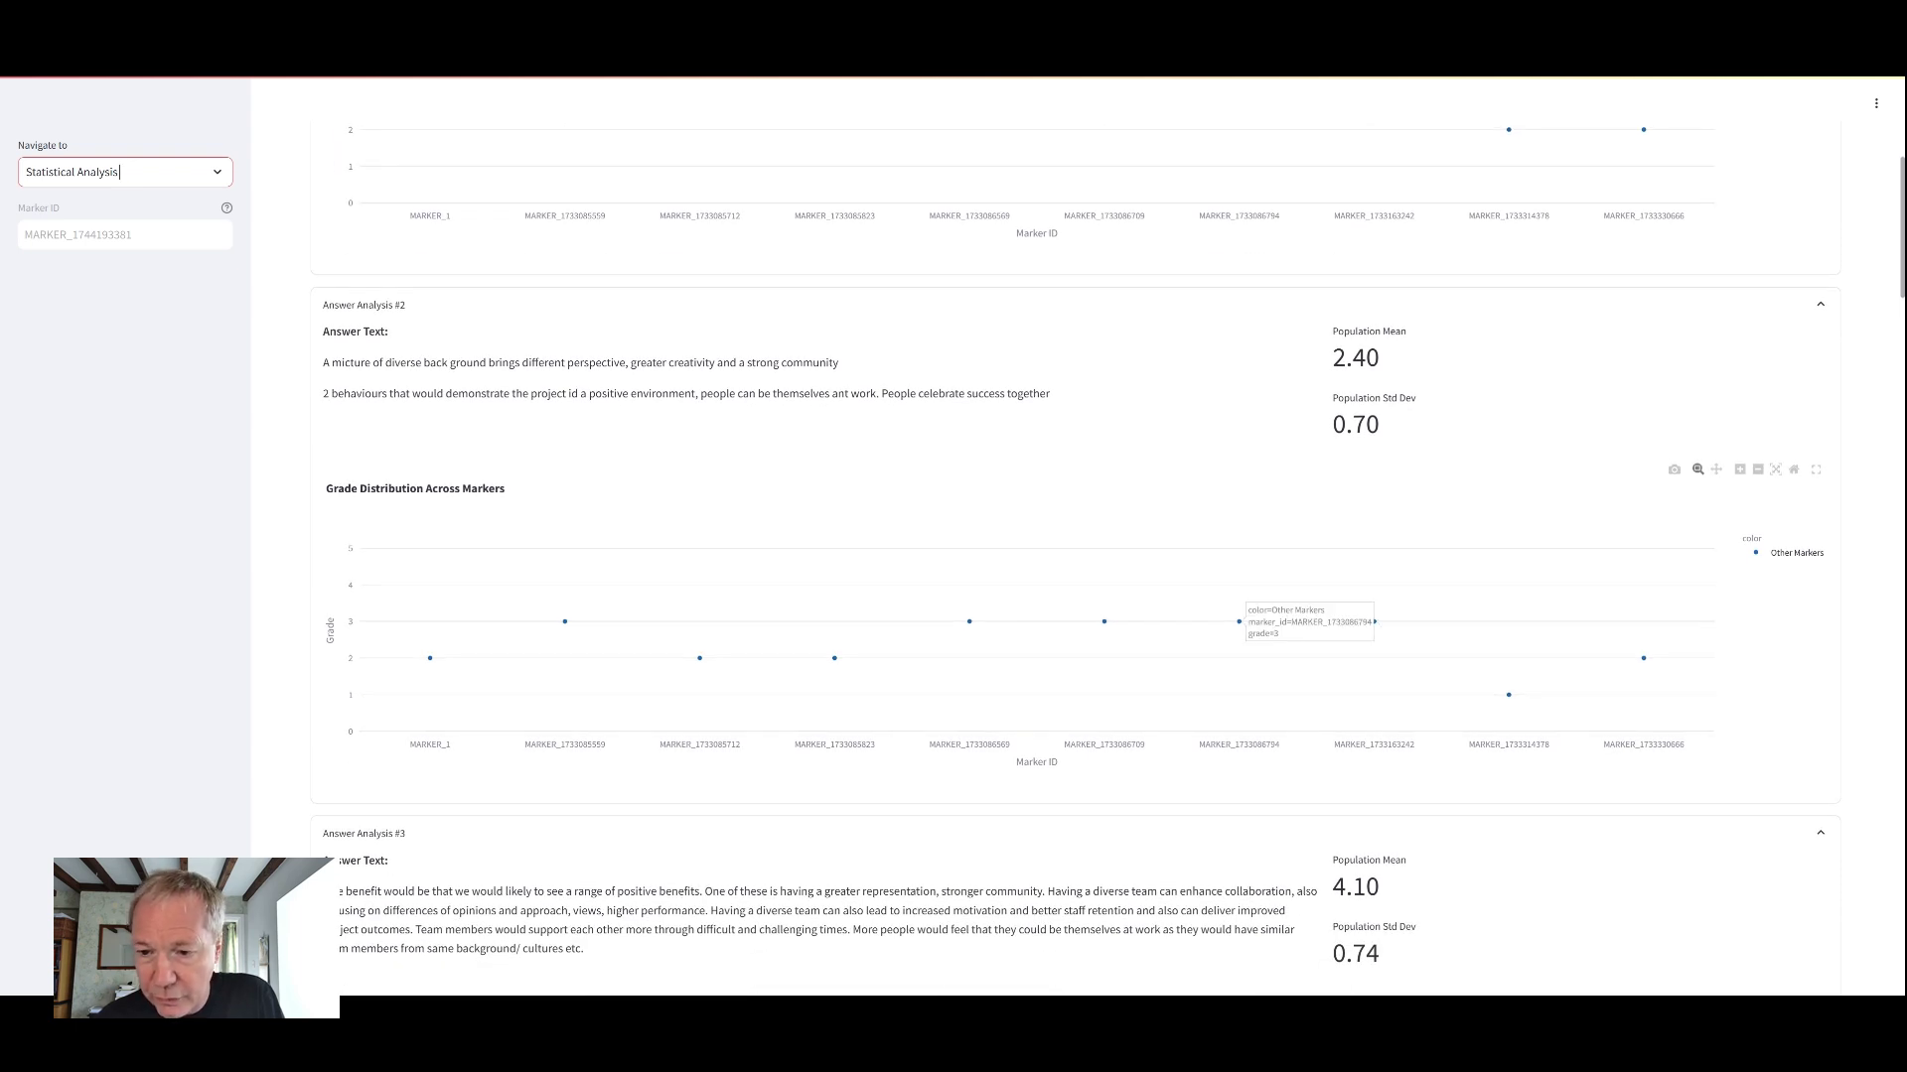
{"action": "scroll", "coordinate": [1237, 621], "scroll_direction": "down", "scroll_amount": 3}
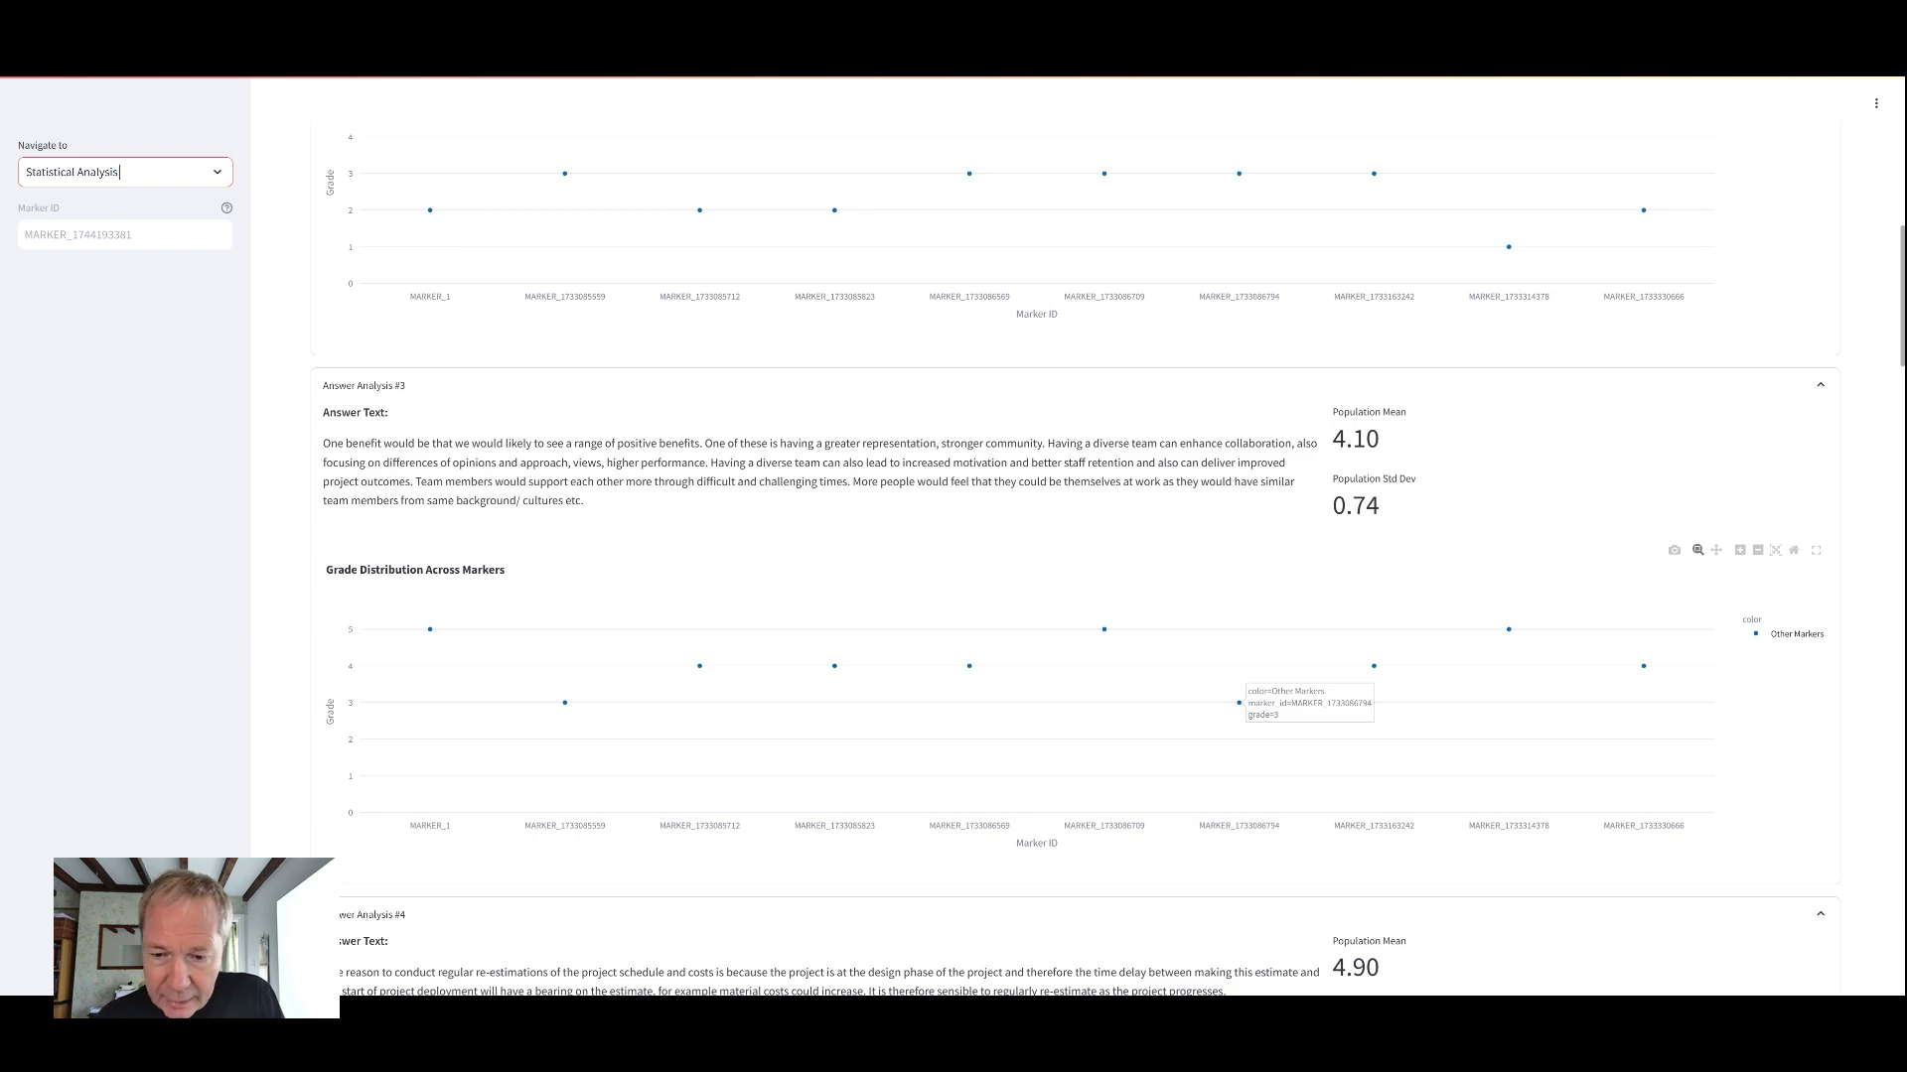
{"action": "scroll", "coordinate": [1238, 702], "scroll_direction": "down", "scroll_amount": 3}
{"action": "scroll", "coordinate": [1239, 702], "scroll_direction": "down", "scroll_amount": 1}
{"action": "scroll", "coordinate": [1237, 702], "scroll_direction": "down", "scroll_amount": 2}
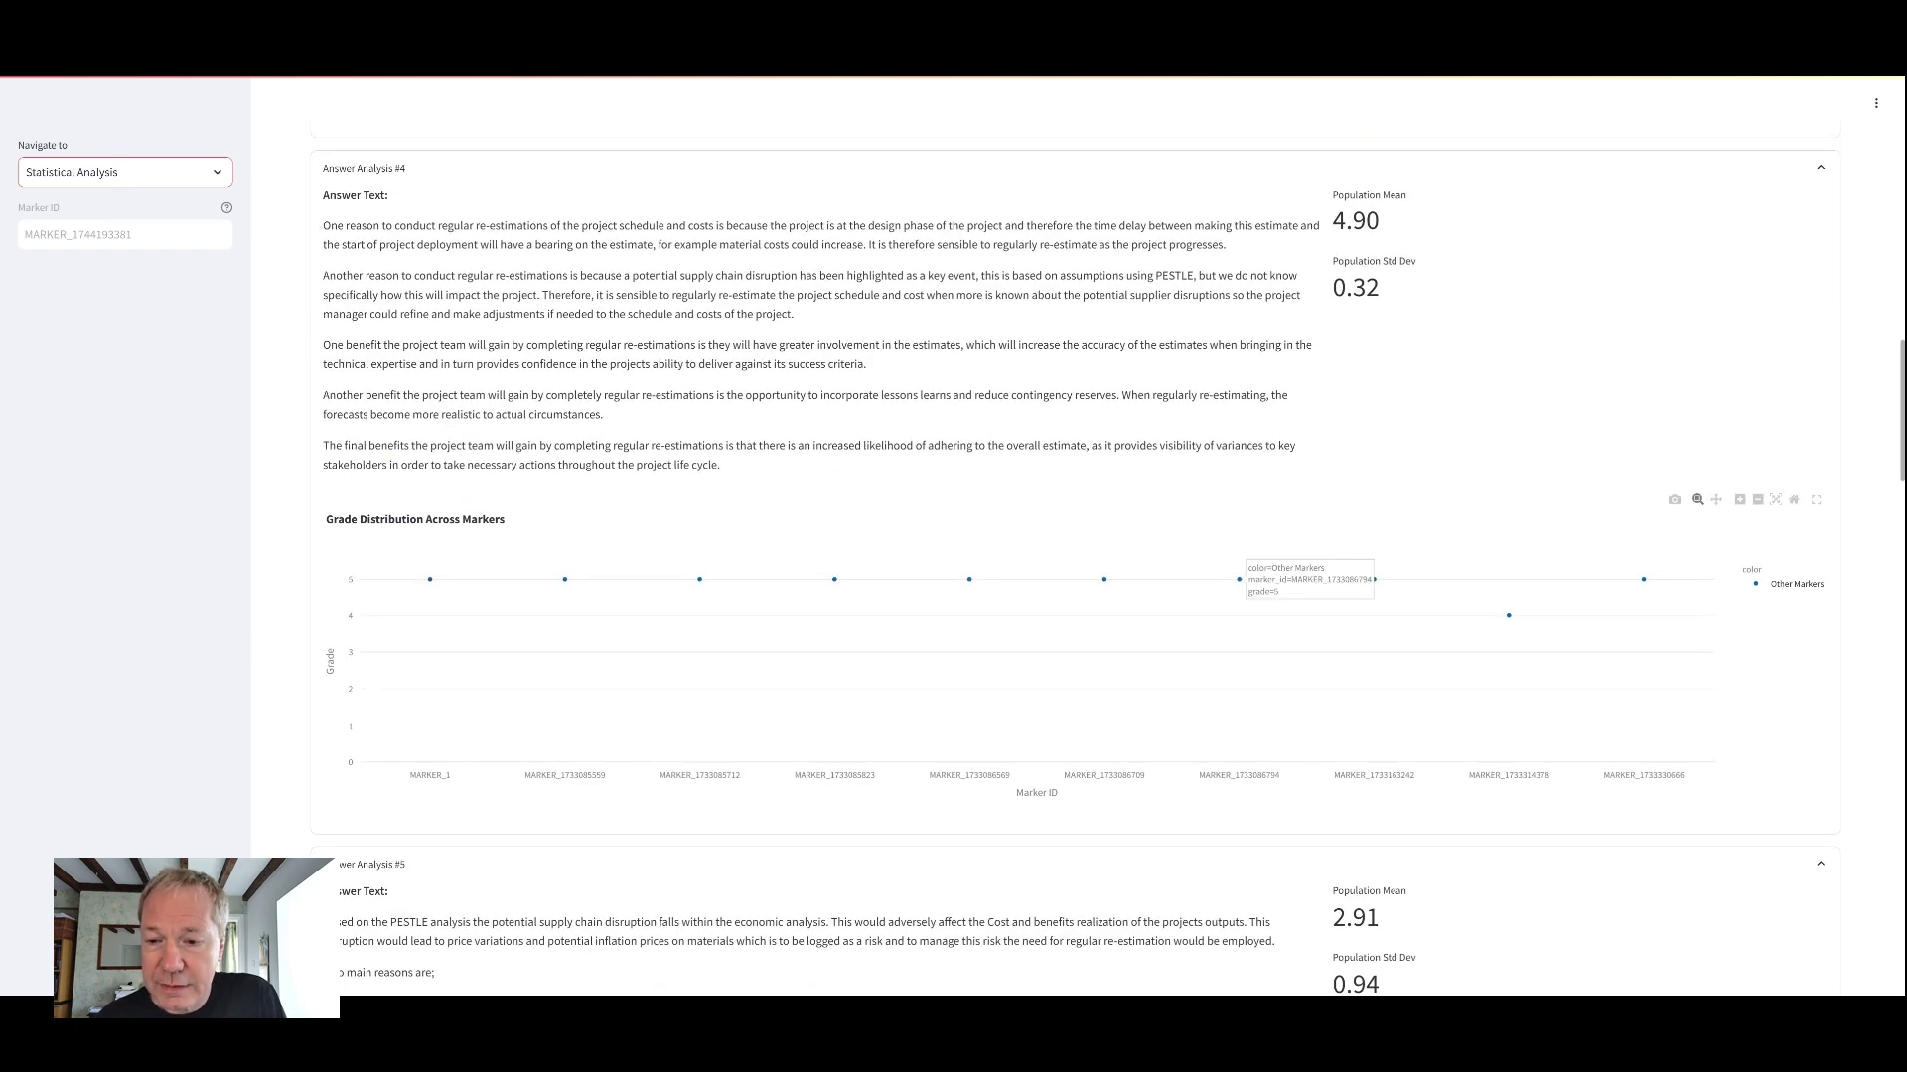
{"action": "scroll", "coordinate": [1238, 701], "scroll_direction": "down", "scroll_amount": 3}
{"action": "scroll", "coordinate": [1237, 702], "scroll_direction": "down", "scroll_amount": 2}
{"action": "scroll", "coordinate": [1238, 702], "scroll_direction": "down", "scroll_amount": 1}
{"action": "scroll", "coordinate": [1237, 531], "scroll_direction": "down", "scroll_amount": 2}
{"action": "scroll", "coordinate": [1238, 531], "scroll_direction": "down", "scroll_amount": 2}
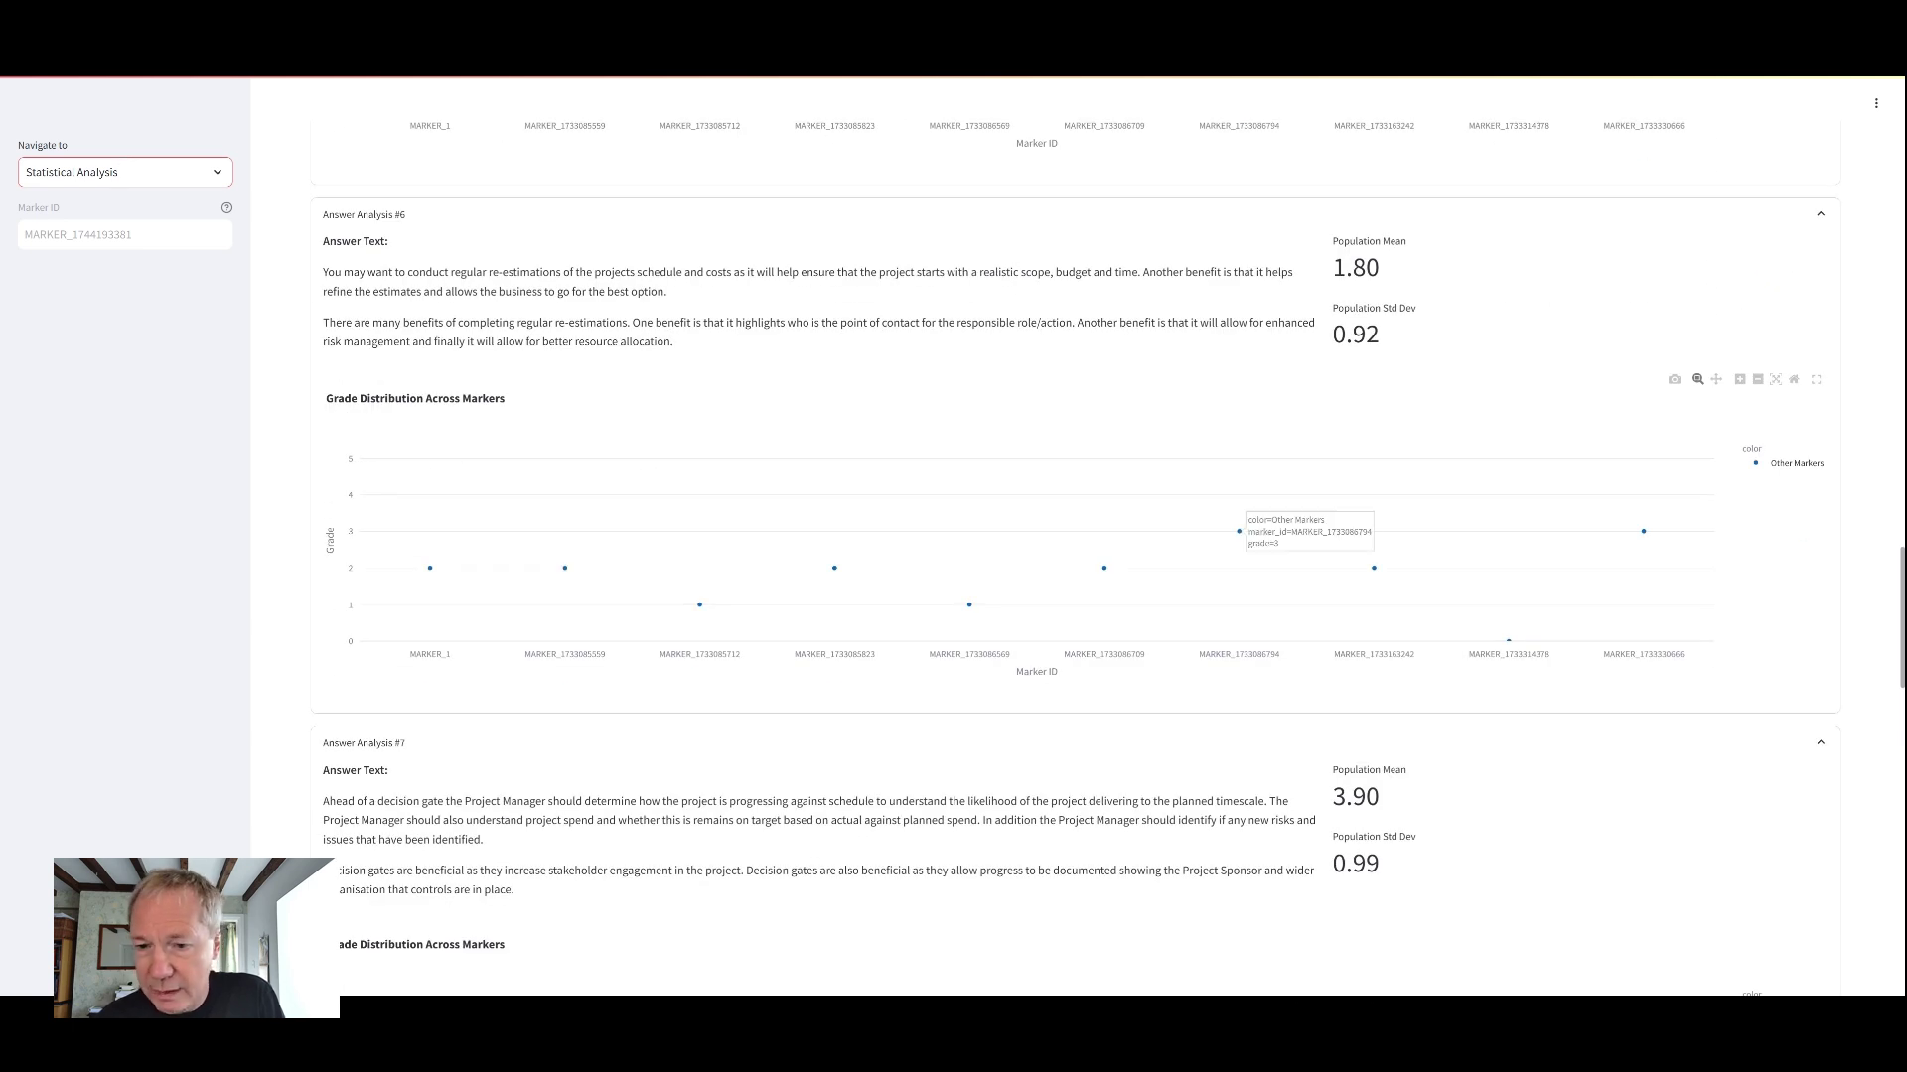
{"action": "scroll", "coordinate": [1239, 530], "scroll_direction": "down", "scroll_amount": 3}
{"action": "scroll", "coordinate": [1239, 531], "scroll_direction": "down", "scroll_amount": 2}
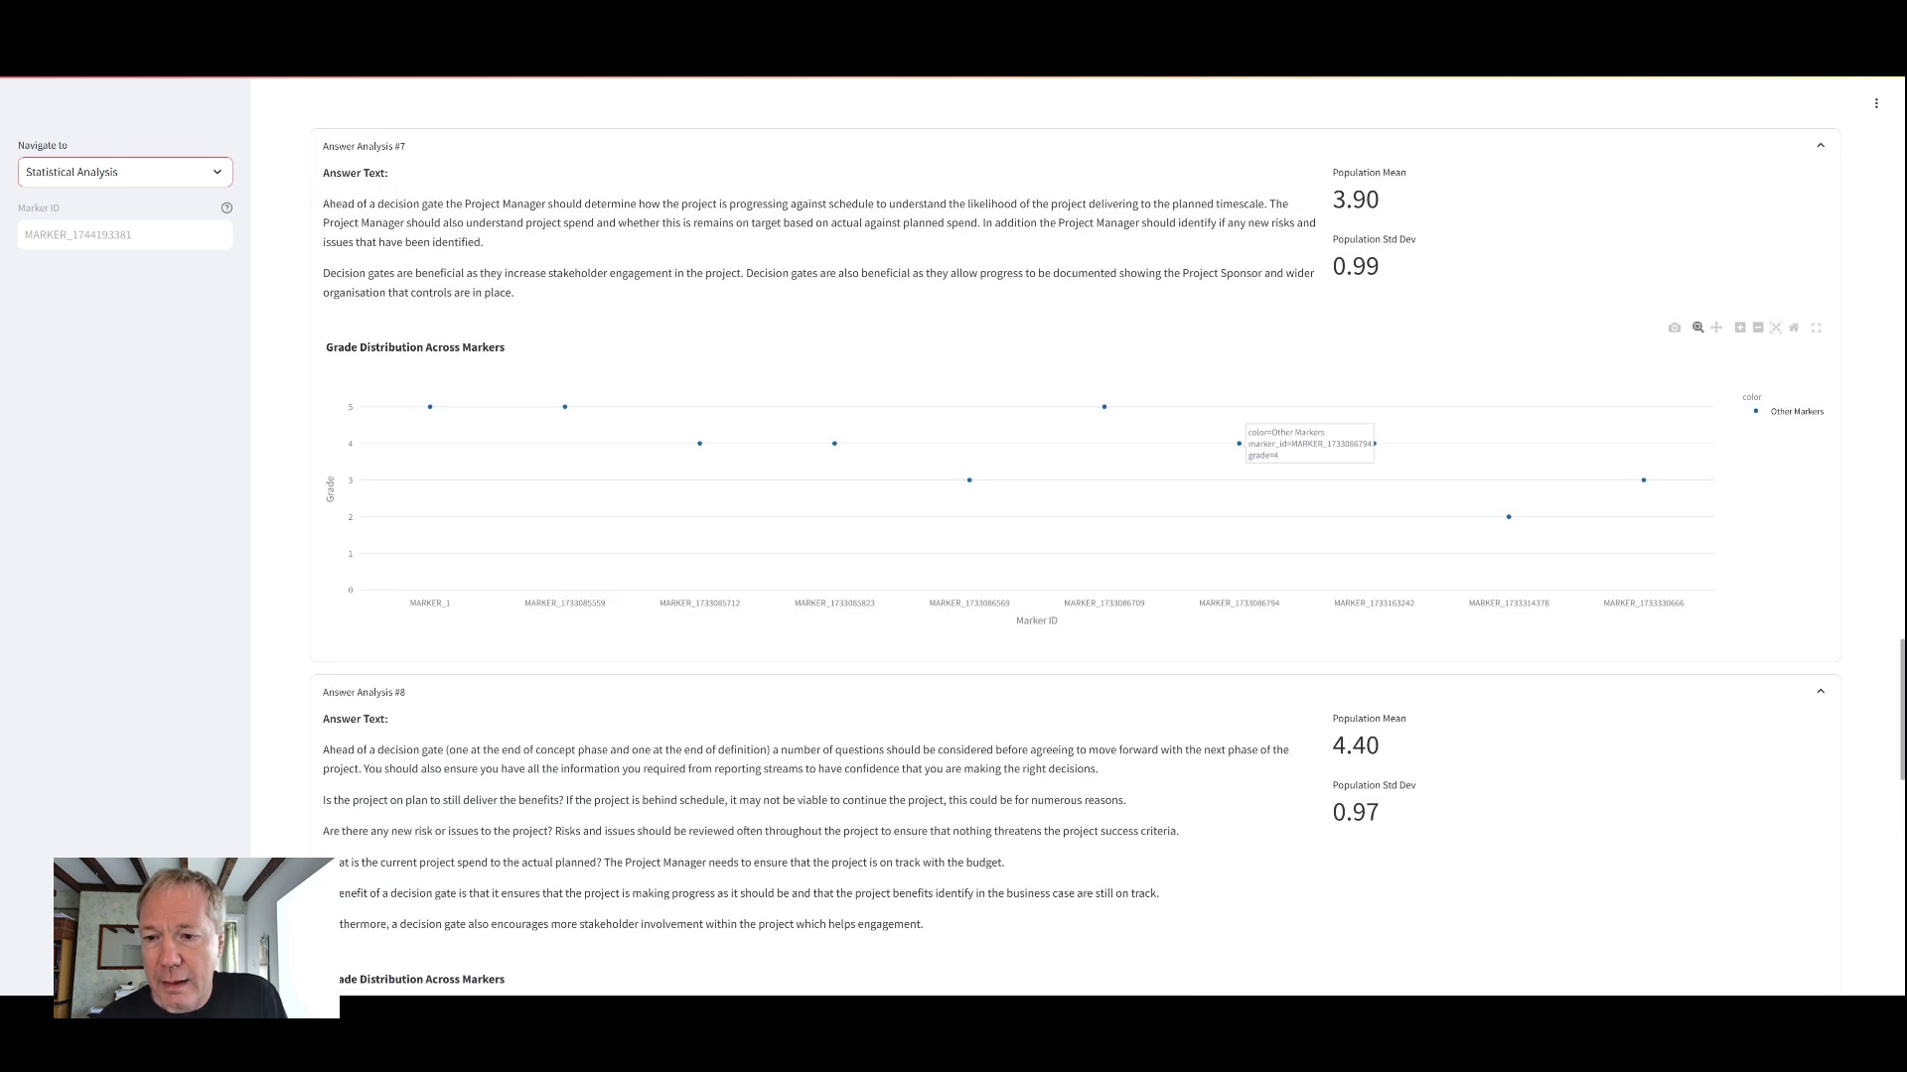
{"action": "scroll", "coordinate": [1238, 448], "scroll_direction": "down", "scroll_amount": 5}
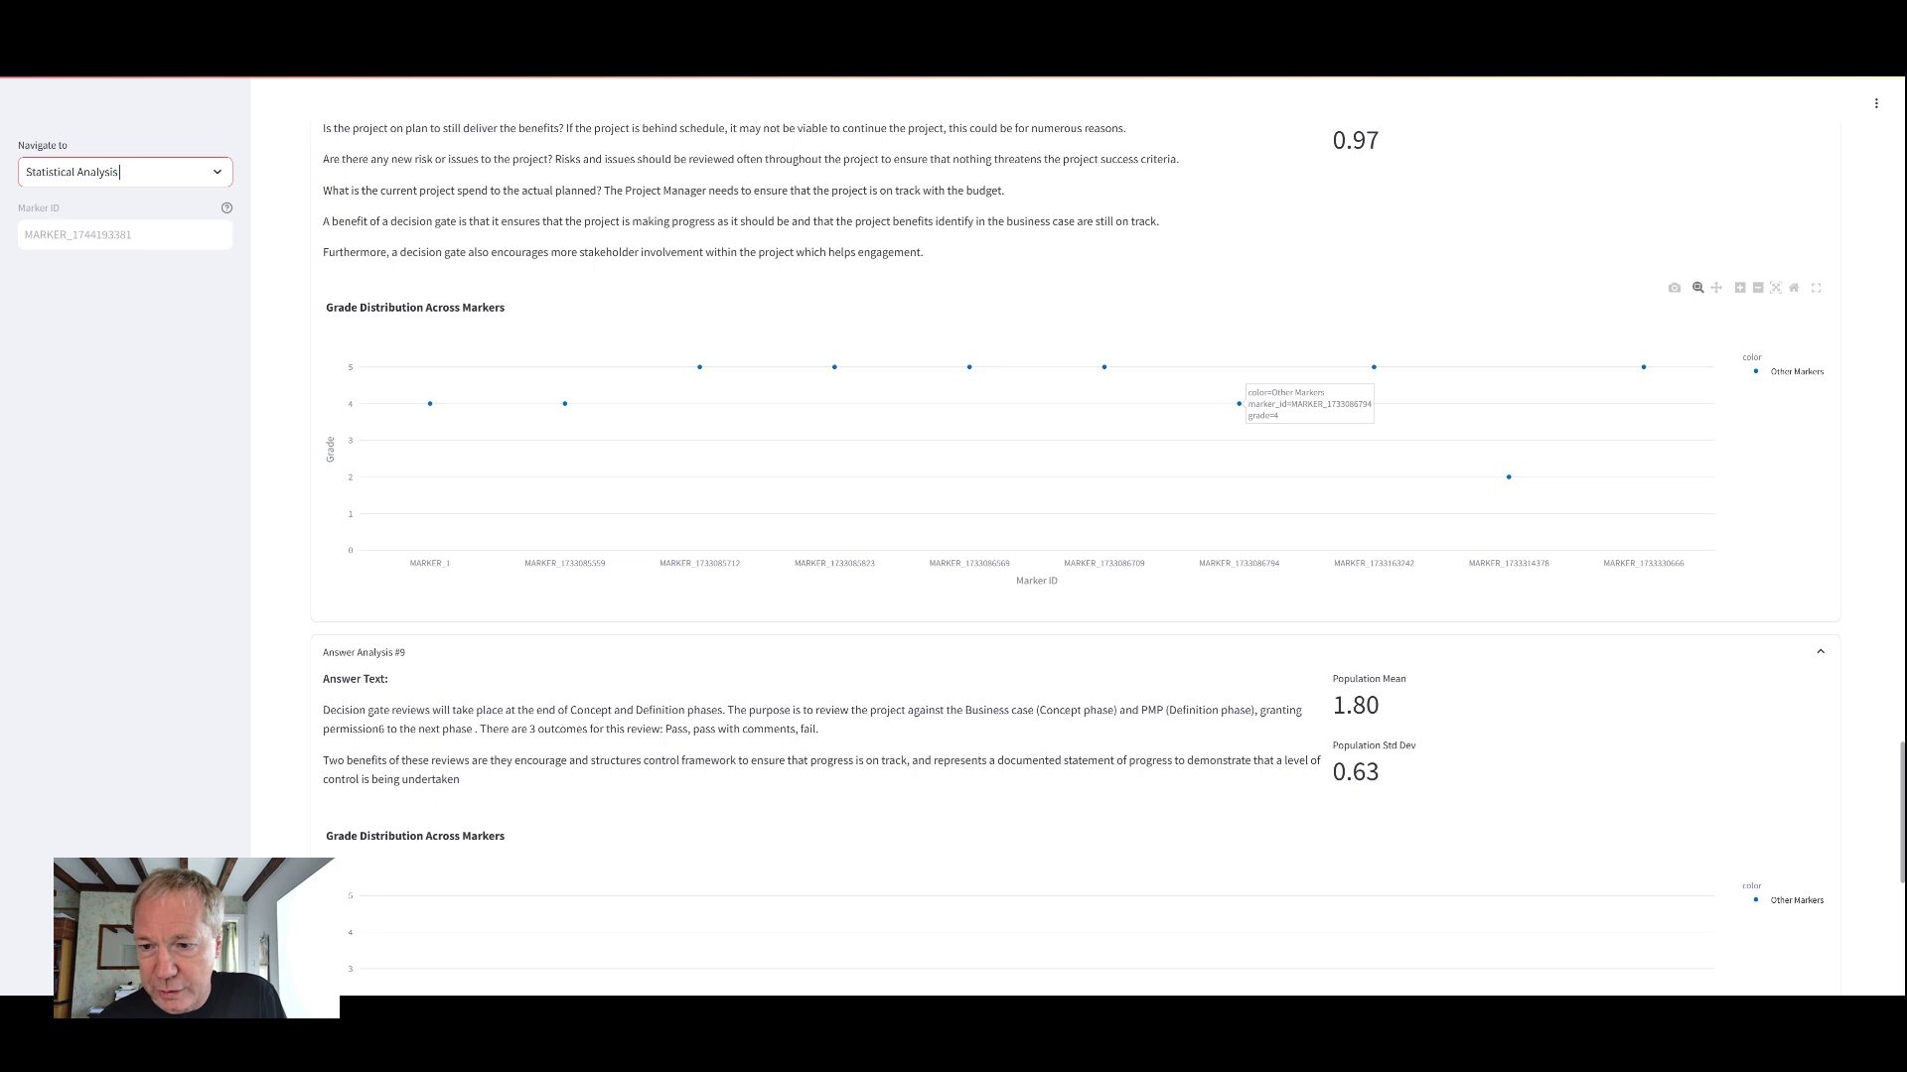
{"action": "scroll", "coordinate": [1238, 448], "scroll_direction": "down", "scroll_amount": 2}
{"action": "scroll", "coordinate": [1238, 446], "scroll_direction": "down", "scroll_amount": 1}
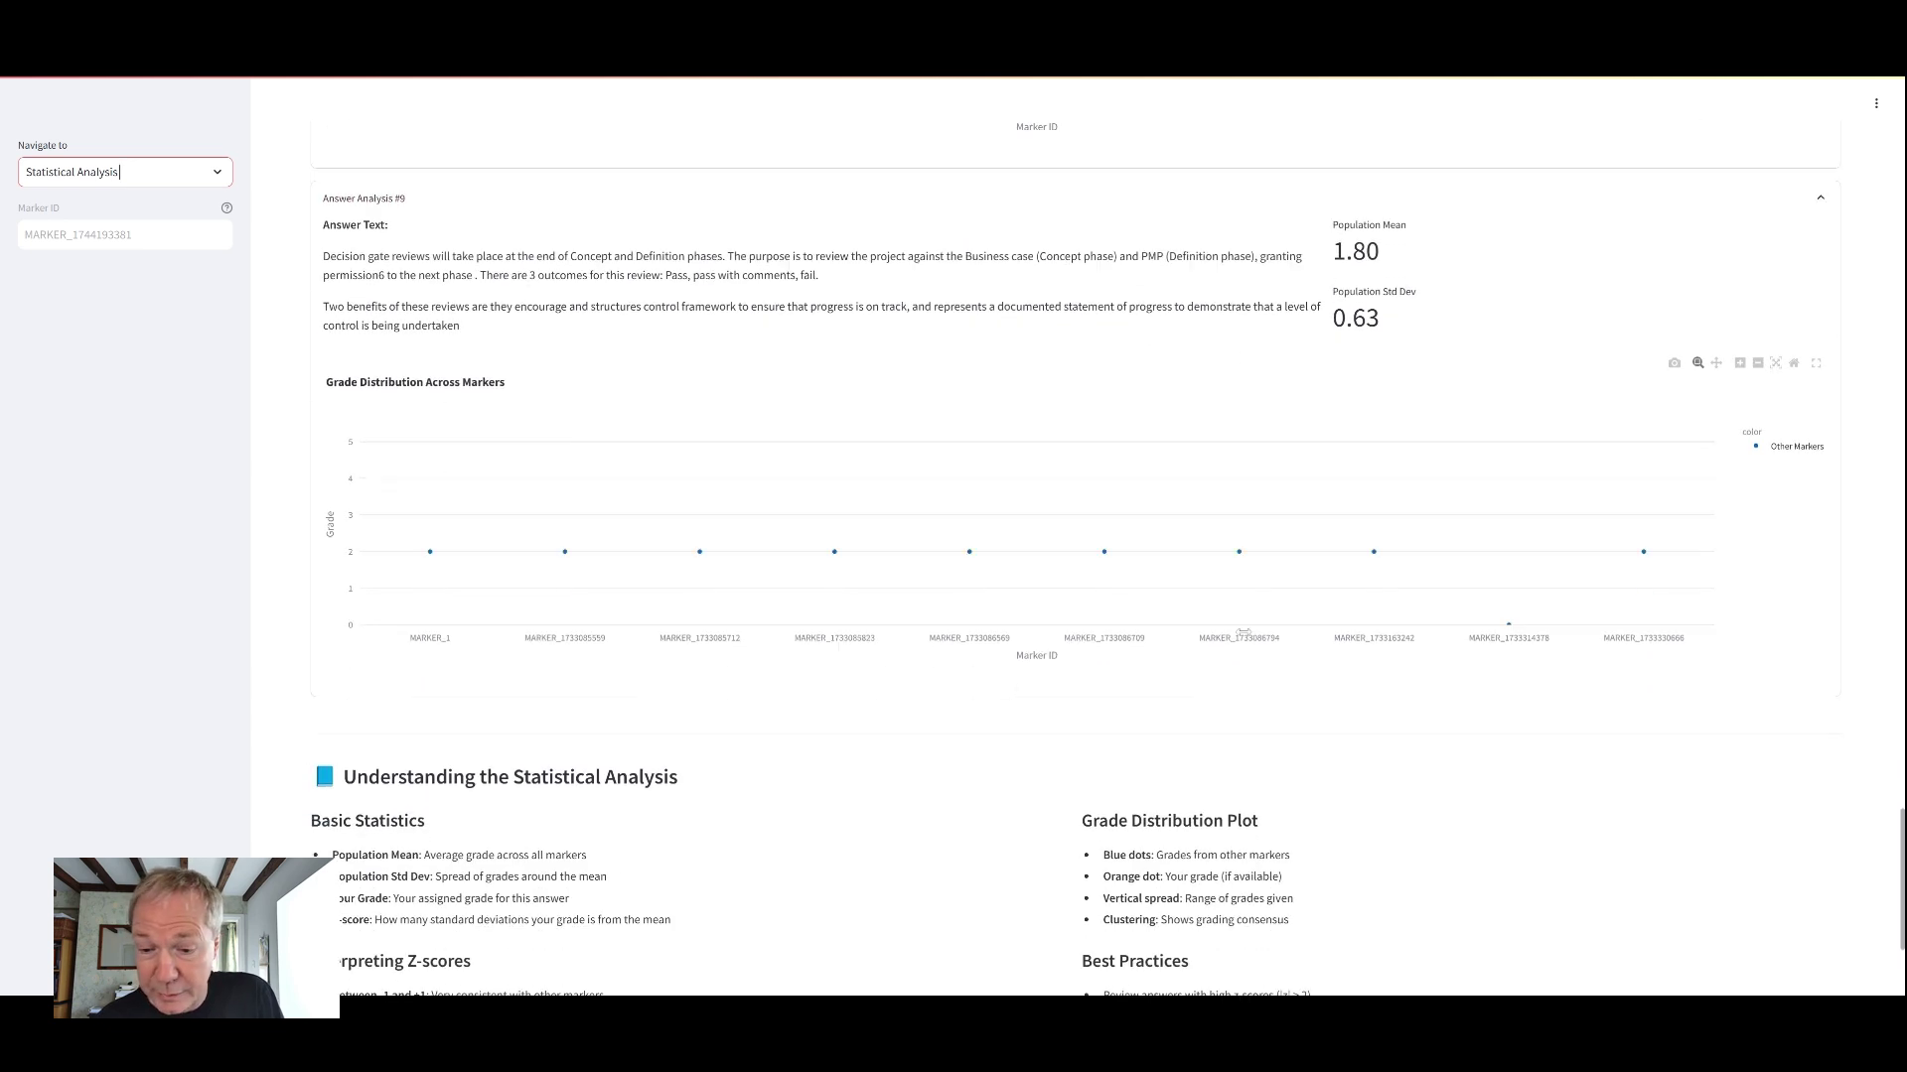
{"action": "scroll", "coordinate": [1242, 632], "scroll_direction": "down", "scroll_amount": 2}
{"action": "scroll", "coordinate": [1242, 476], "scroll_direction": "up", "scroll_amount": 3}
{"action": "scroll", "coordinate": [1242, 484], "scroll_direction": "up", "scroll_amount": 3}
{"action": "scroll", "coordinate": [1241, 491], "scroll_direction": "up", "scroll_amount": 3}
{"action": "scroll", "coordinate": [1241, 490], "scroll_direction": "up", "scroll_amount": 3}
{"action": "scroll", "coordinate": [1241, 490], "scroll_direction": "up", "scroll_amount": 1}
{"action": "scroll", "coordinate": [1242, 491], "scroll_direction": "up", "scroll_amount": 2}
{"action": "scroll", "coordinate": [1240, 490], "scroll_direction": "up", "scroll_amount": 3}
{"action": "scroll", "coordinate": [1241, 489], "scroll_direction": "up", "scroll_amount": 3}
{"action": "scroll", "coordinate": [1242, 490], "scroll_direction": "up", "scroll_amount": 3}
{"action": "scroll", "coordinate": [1241, 490], "scroll_direction": "up", "scroll_amount": 3}
{"action": "scroll", "coordinate": [1240, 490], "scroll_direction": "up", "scroll_amount": 3}
{"action": "scroll", "coordinate": [1190, 519], "scroll_direction": "up", "scroll_amount": 2}
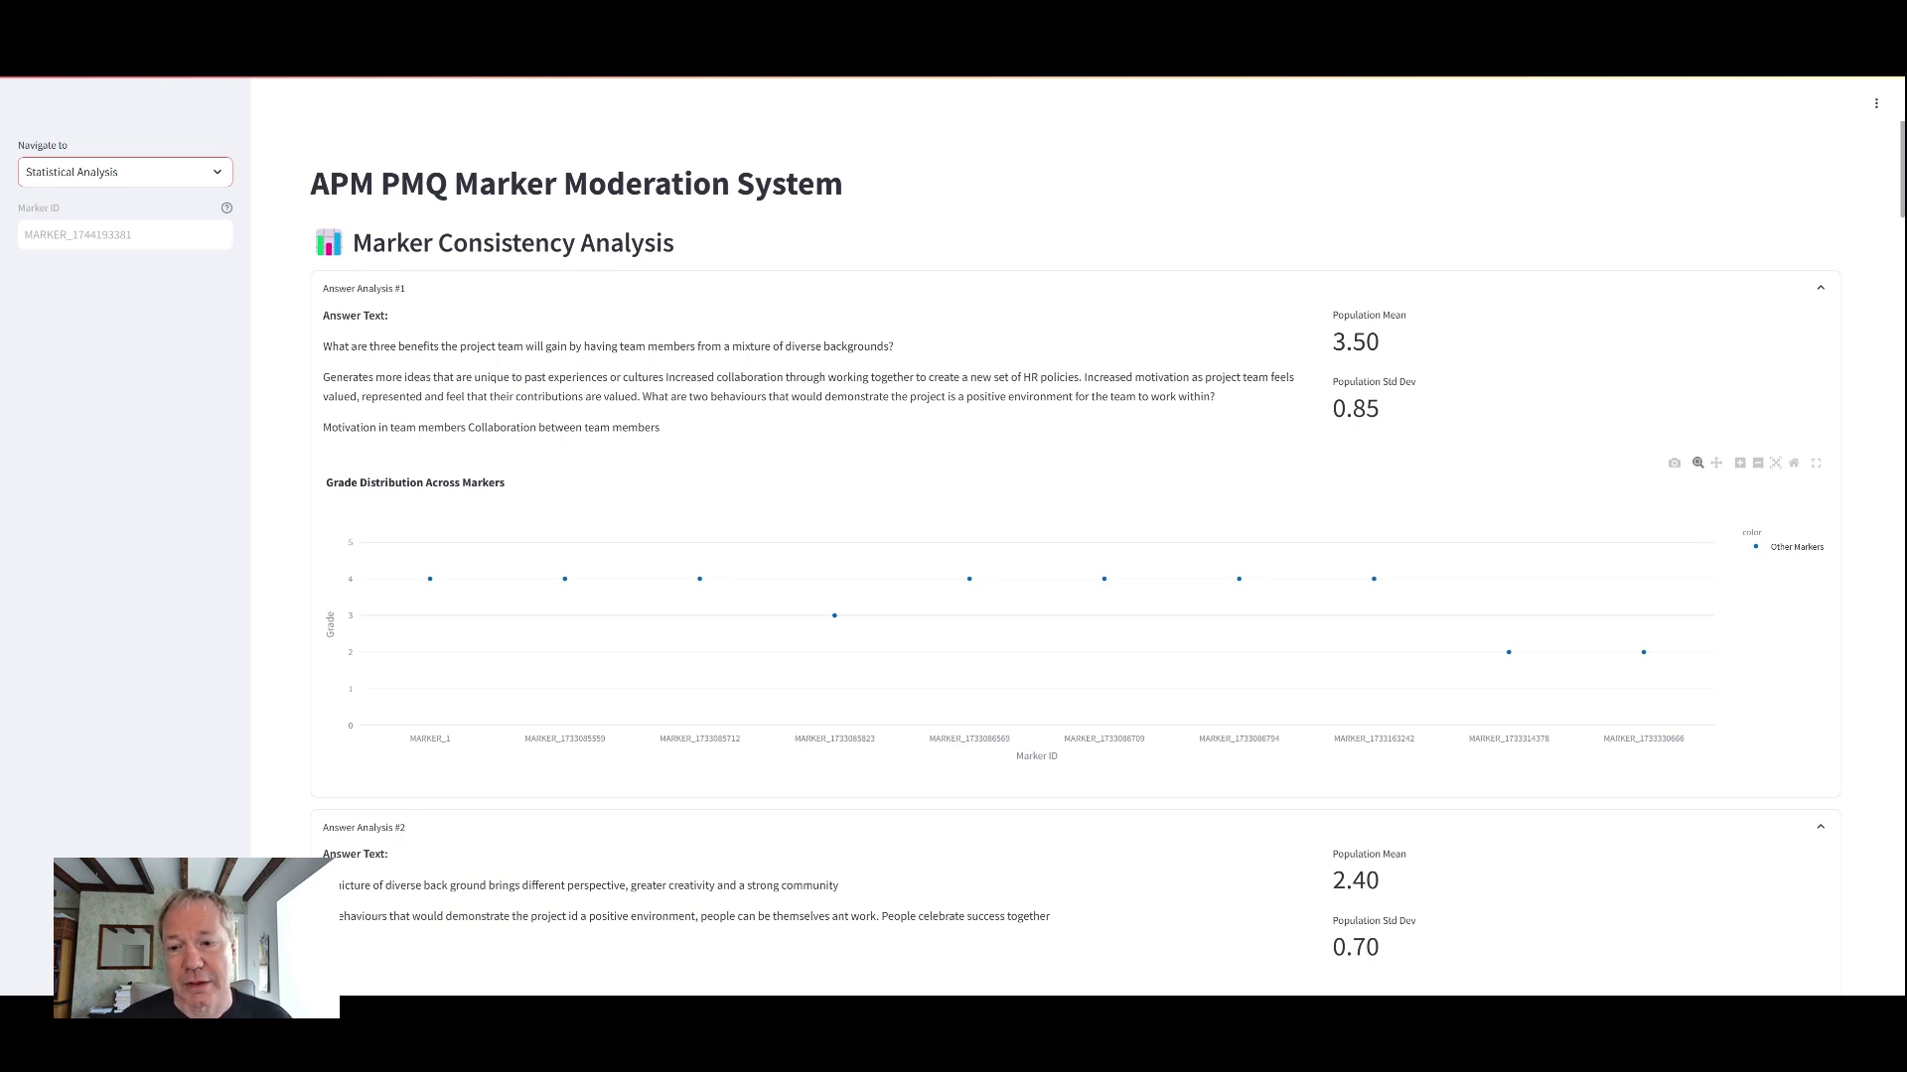
{"action": "scroll", "coordinate": [1042, 566], "scroll_direction": "down", "scroll_amount": 1}
{"action": "scroll", "coordinate": [1042, 566], "scroll_direction": "down", "scroll_amount": 2}
{"action": "scroll", "coordinate": [1043, 567], "scroll_direction": "down", "scroll_amount": 2}
{"action": "scroll", "coordinate": [1043, 566], "scroll_direction": "down", "scroll_amount": 2}
{"action": "scroll", "coordinate": [1218, 462], "scroll_direction": "down", "scroll_amount": 3}
{"action": "scroll", "coordinate": [1218, 463], "scroll_direction": "down", "scroll_amount": 2}
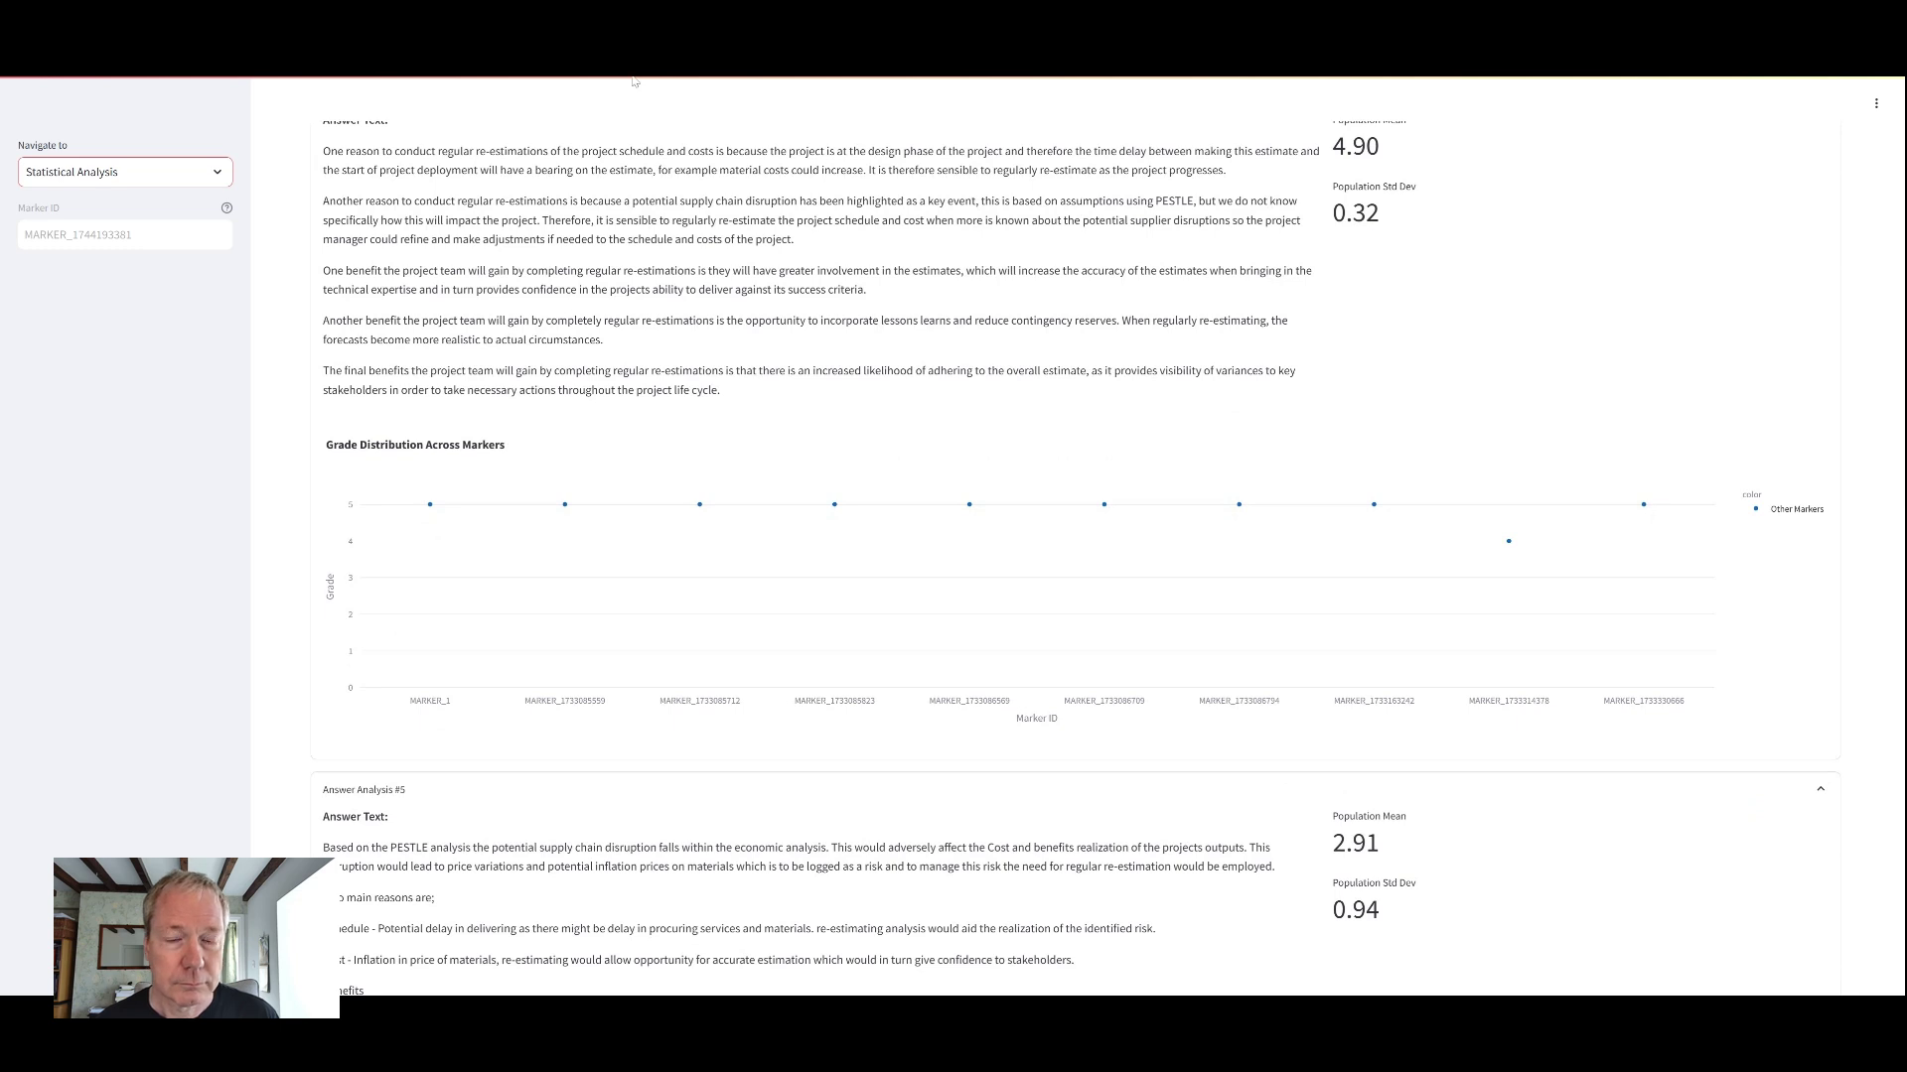
{"action": "scroll", "coordinate": [1043, 521], "scroll_direction": "down", "scroll_amount": 8}
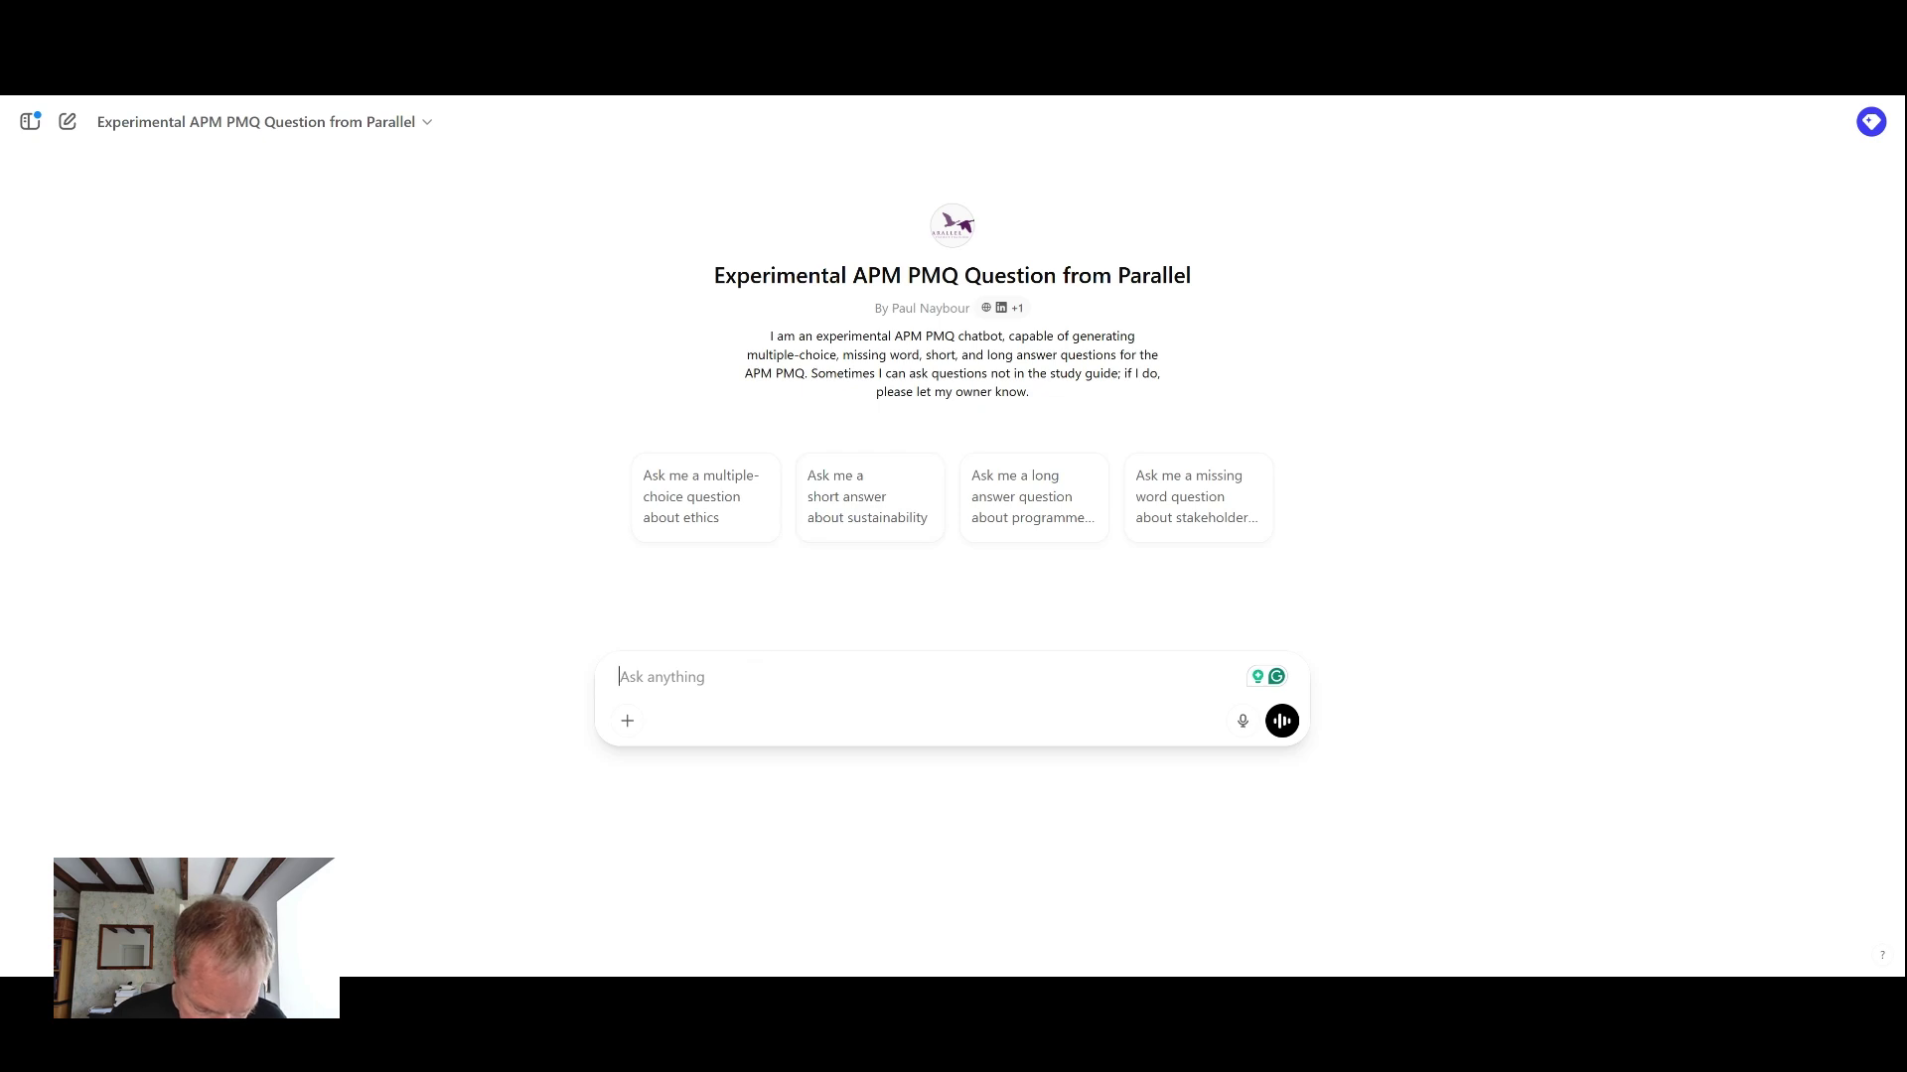
- Paste the re-estimation question and answer, highlighting supply chain disruption, realistic scope and best option phrases
{"action": "key", "text": "ctrl+v"}
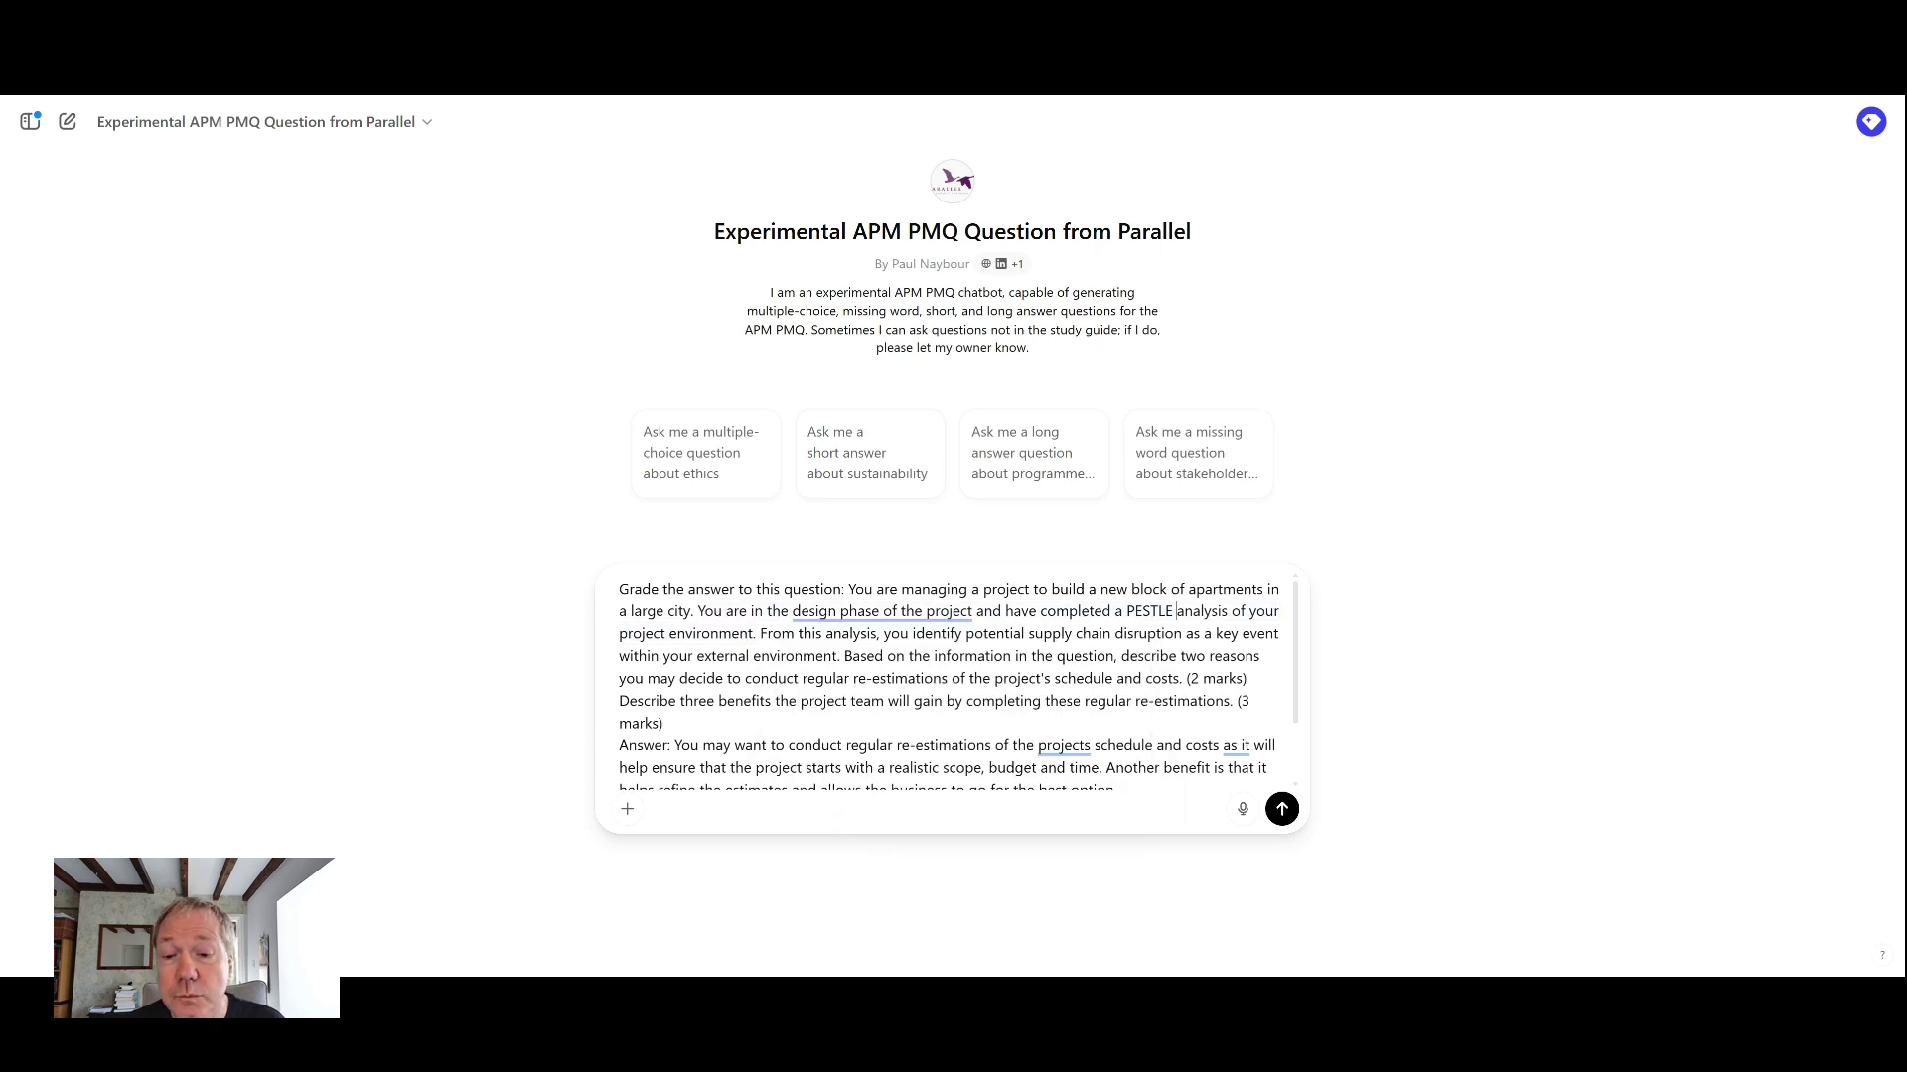
{"action": "left_click_drag", "start_coordinate": [1034, 633], "coordinate": [1174, 632]}
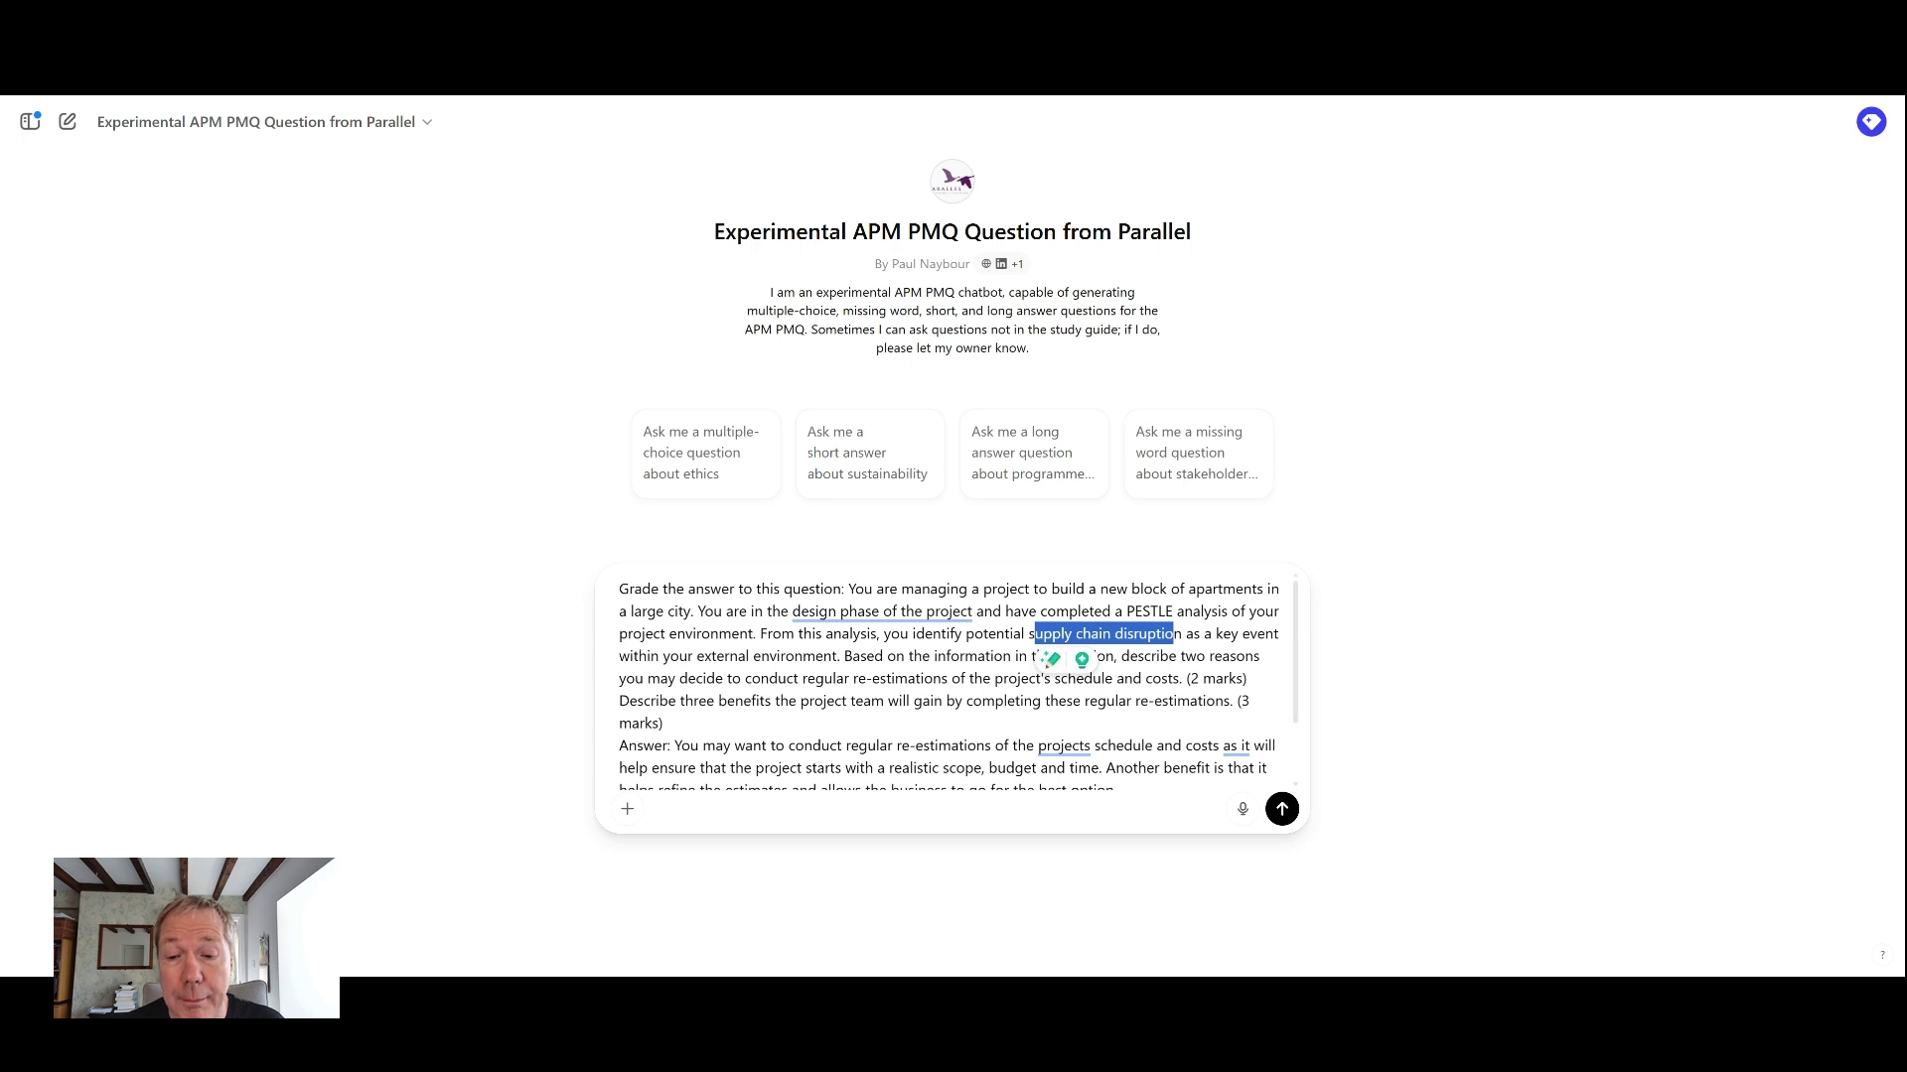
{"action": "left_click", "coordinate": [938, 655]}
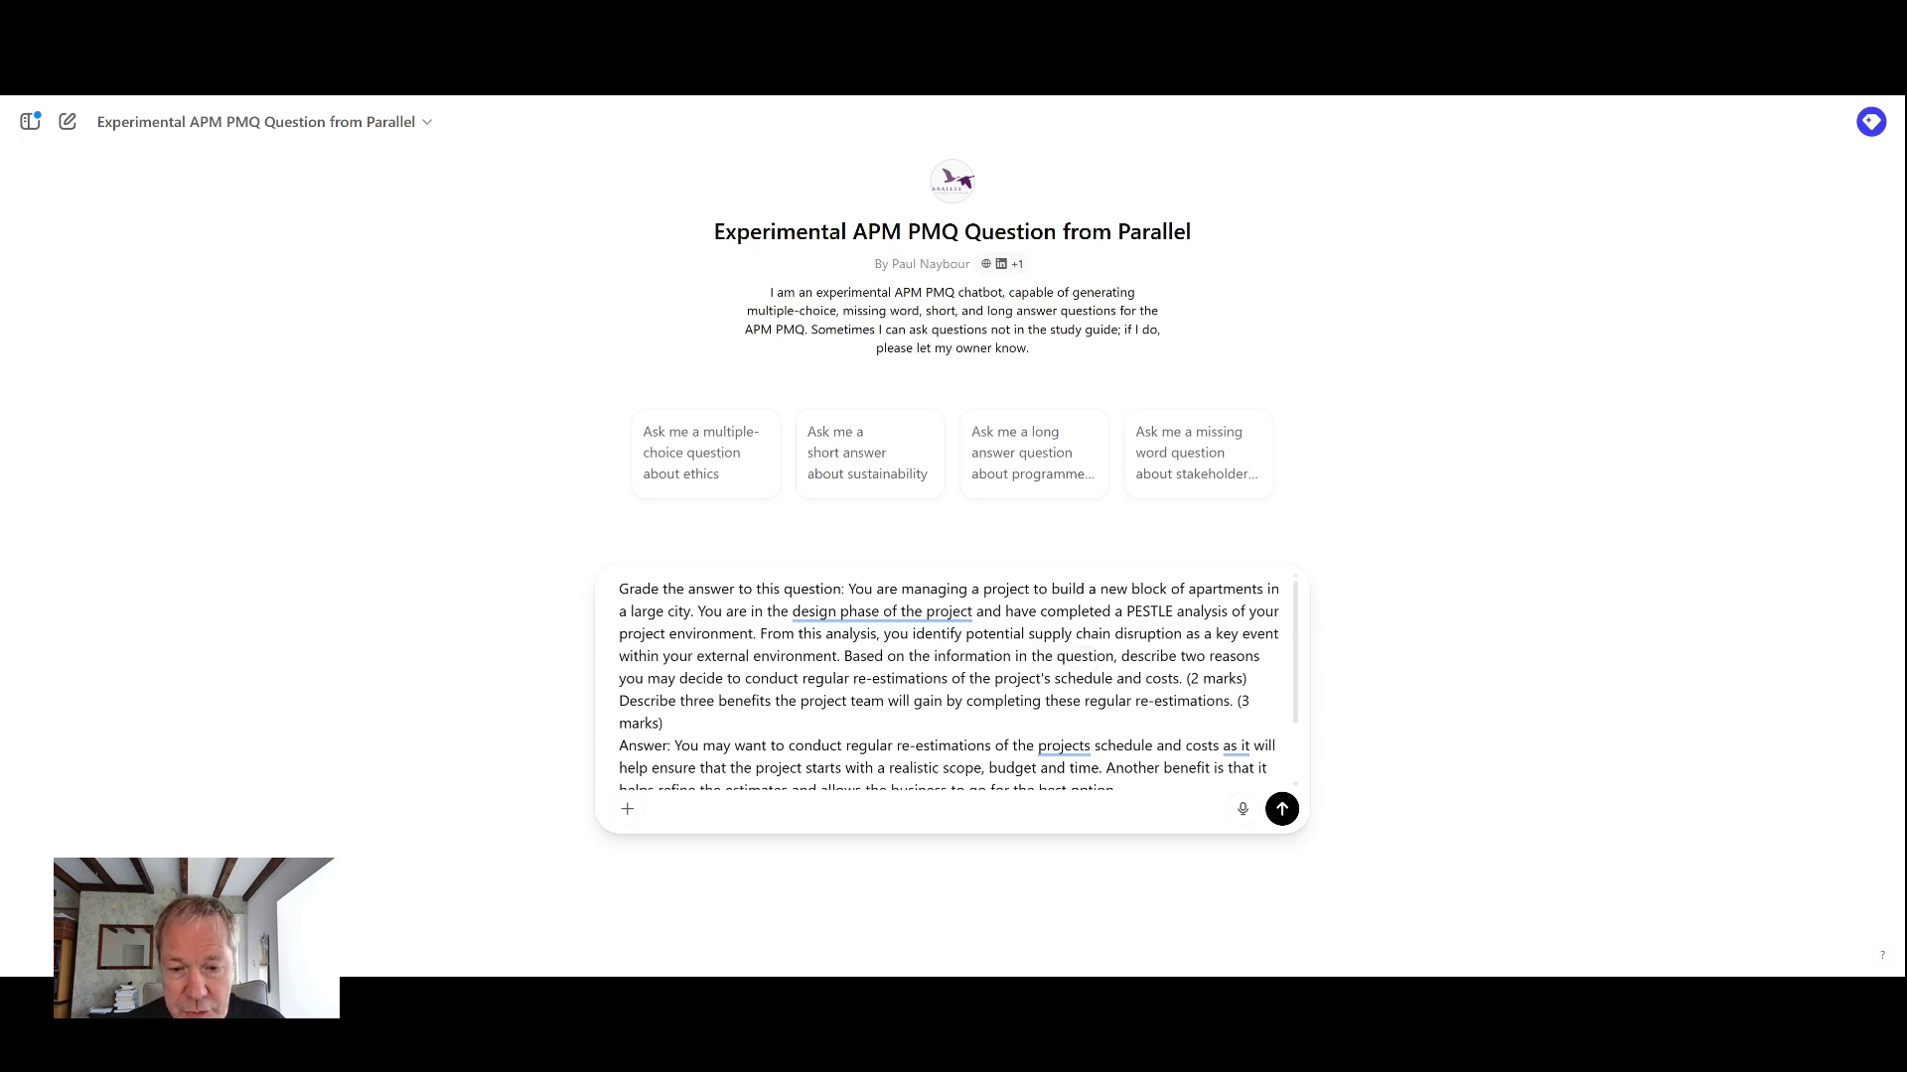
{"action": "left_click_drag", "start_coordinate": [853, 678], "coordinate": [1185, 678]}
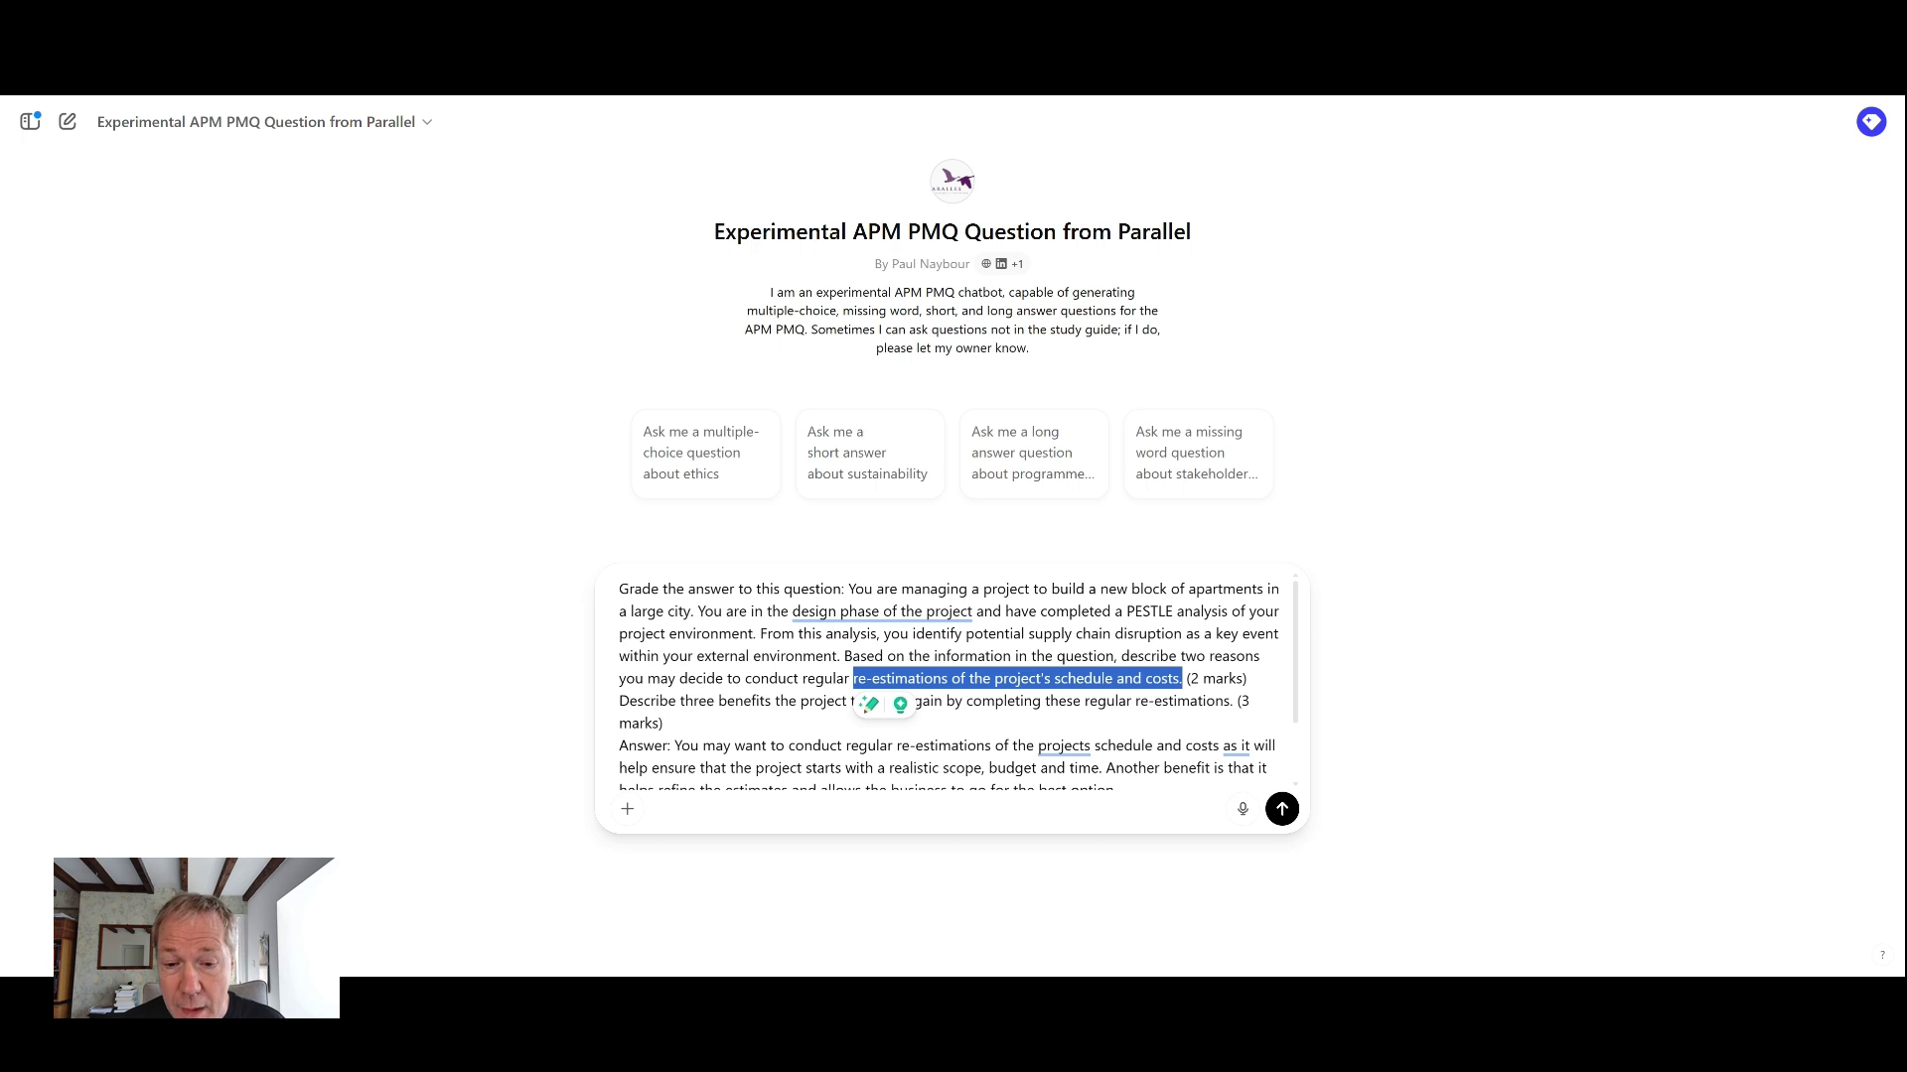
{"action": "left_click_drag", "start_coordinate": [843, 657], "coordinate": [1115, 655]}
{"action": "scroll", "coordinate": [949, 681], "scroll_direction": "down", "scroll_amount": 2}
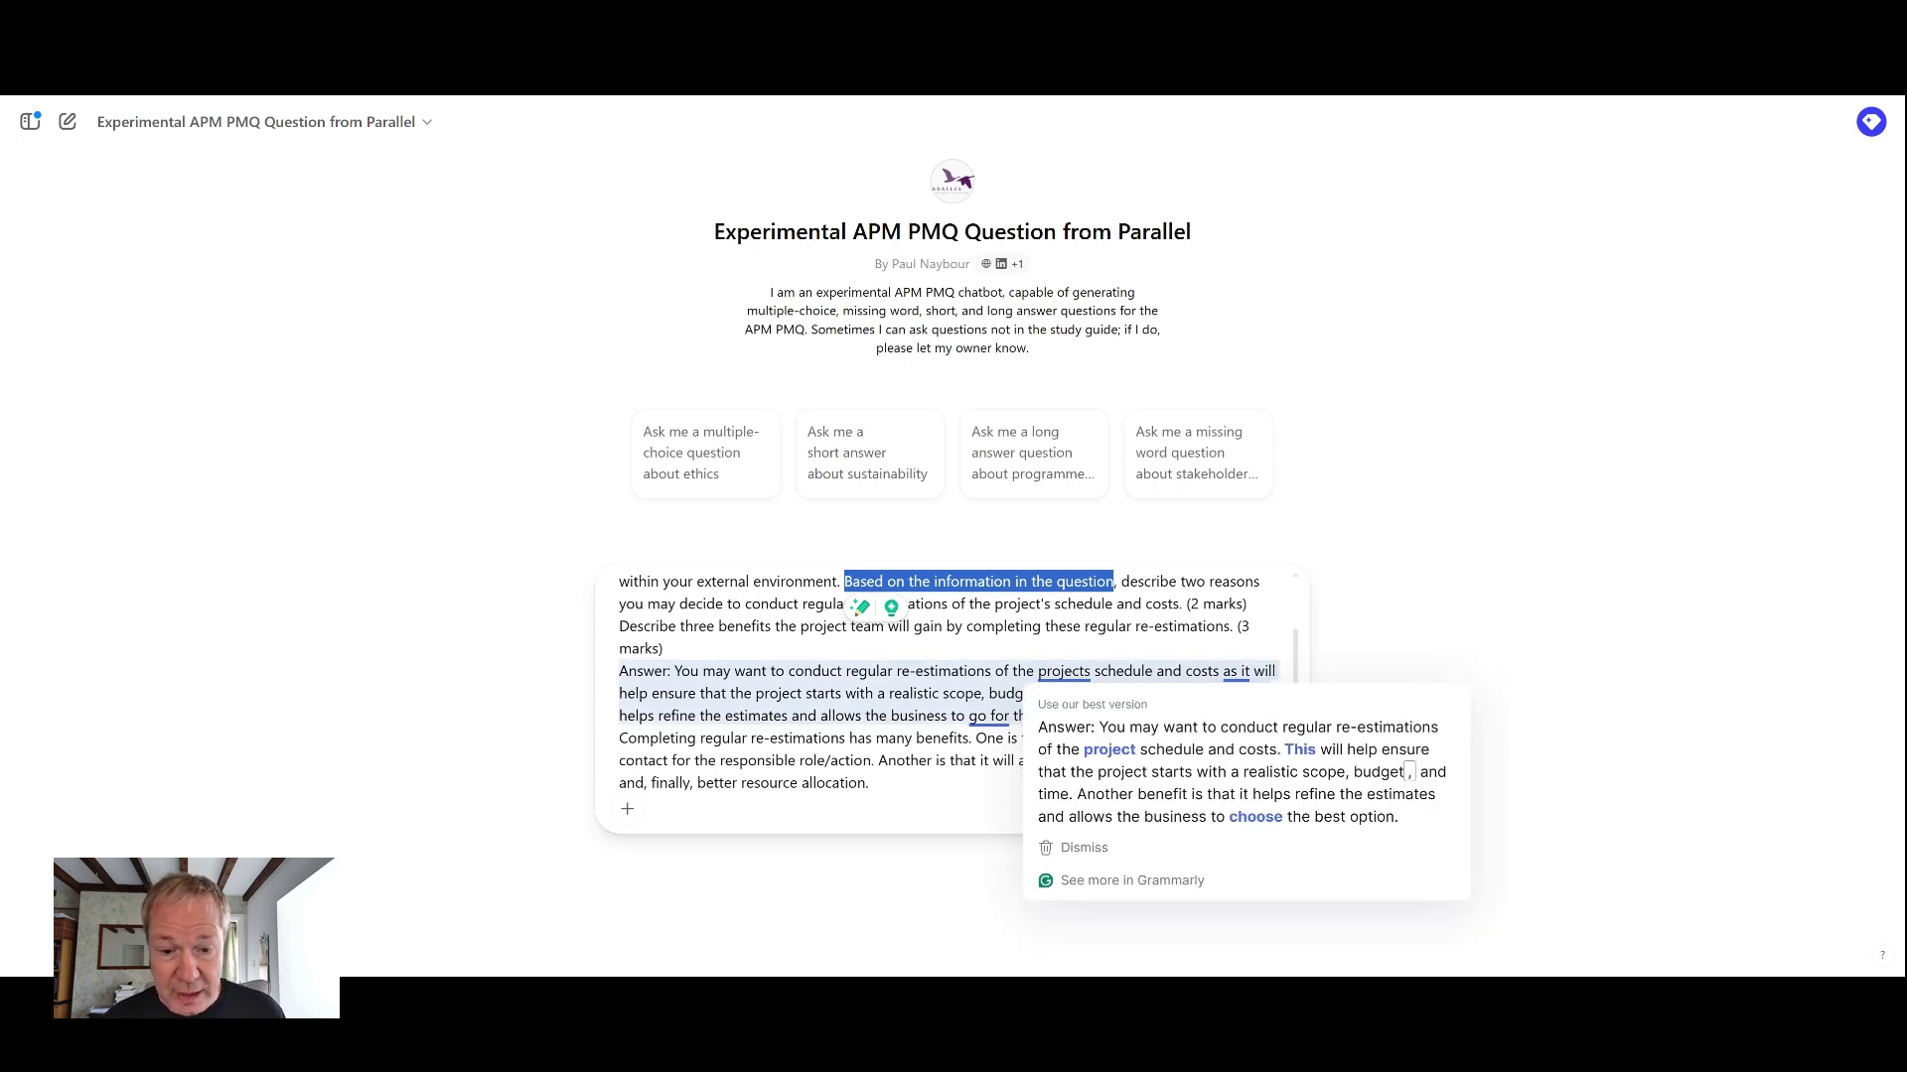
{"action": "key", "text": "Escape"}
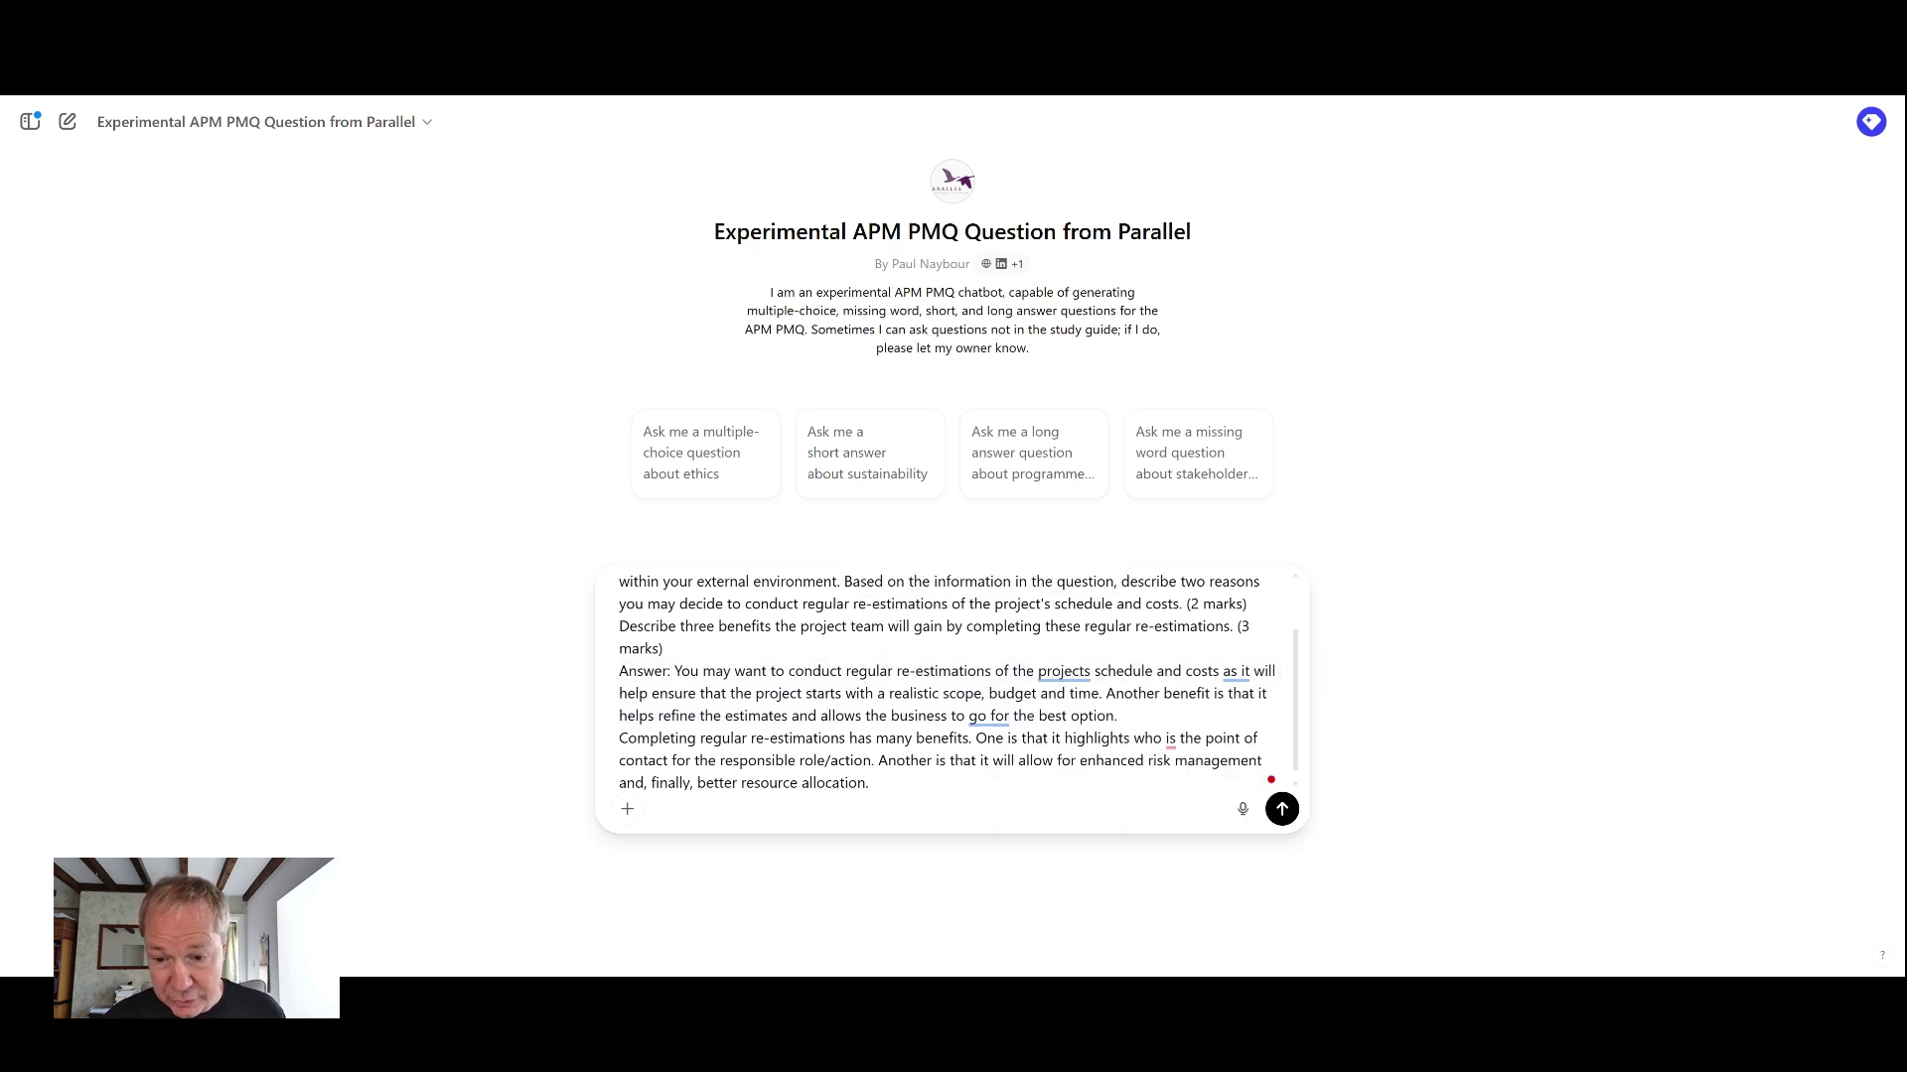
{"action": "left_click_drag", "start_coordinate": [1103, 694], "coordinate": [888, 694]}
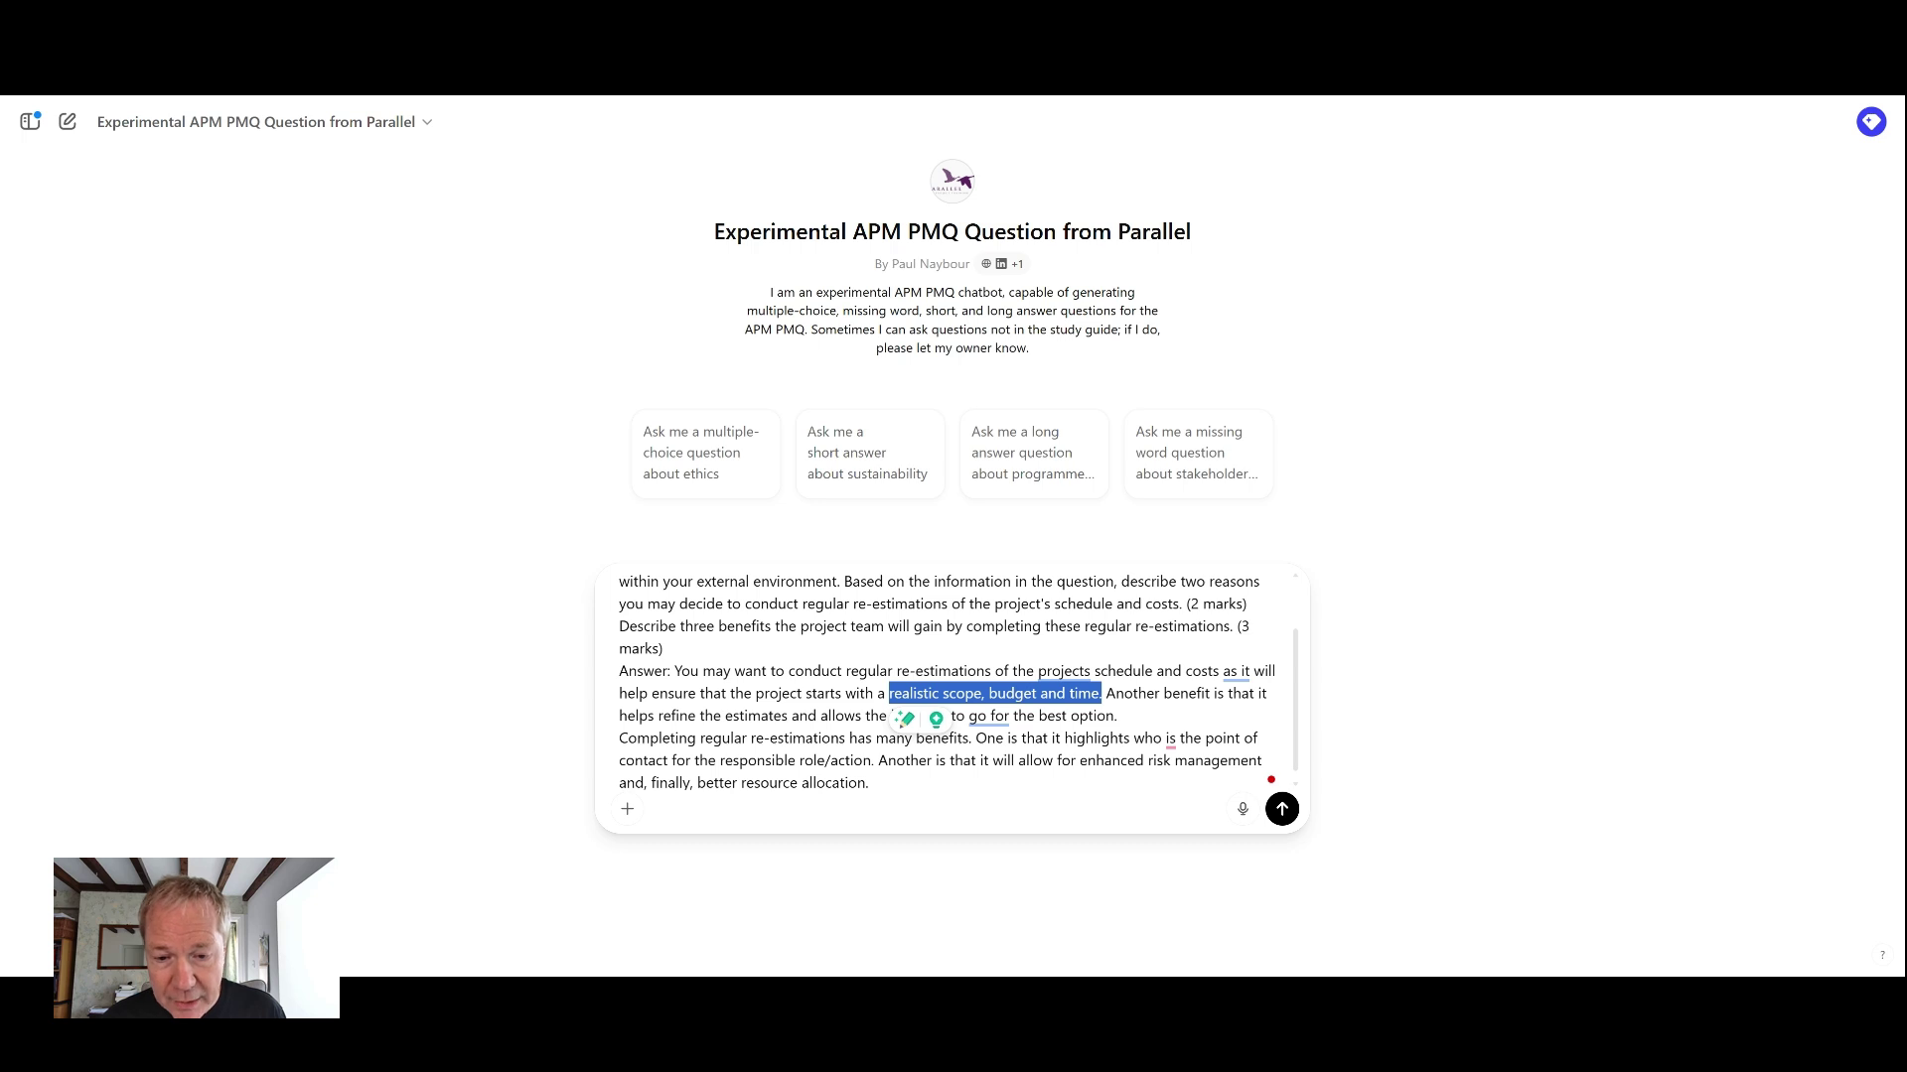
{"action": "left_click_drag", "start_coordinate": [1118, 717], "coordinate": [1026, 716]}
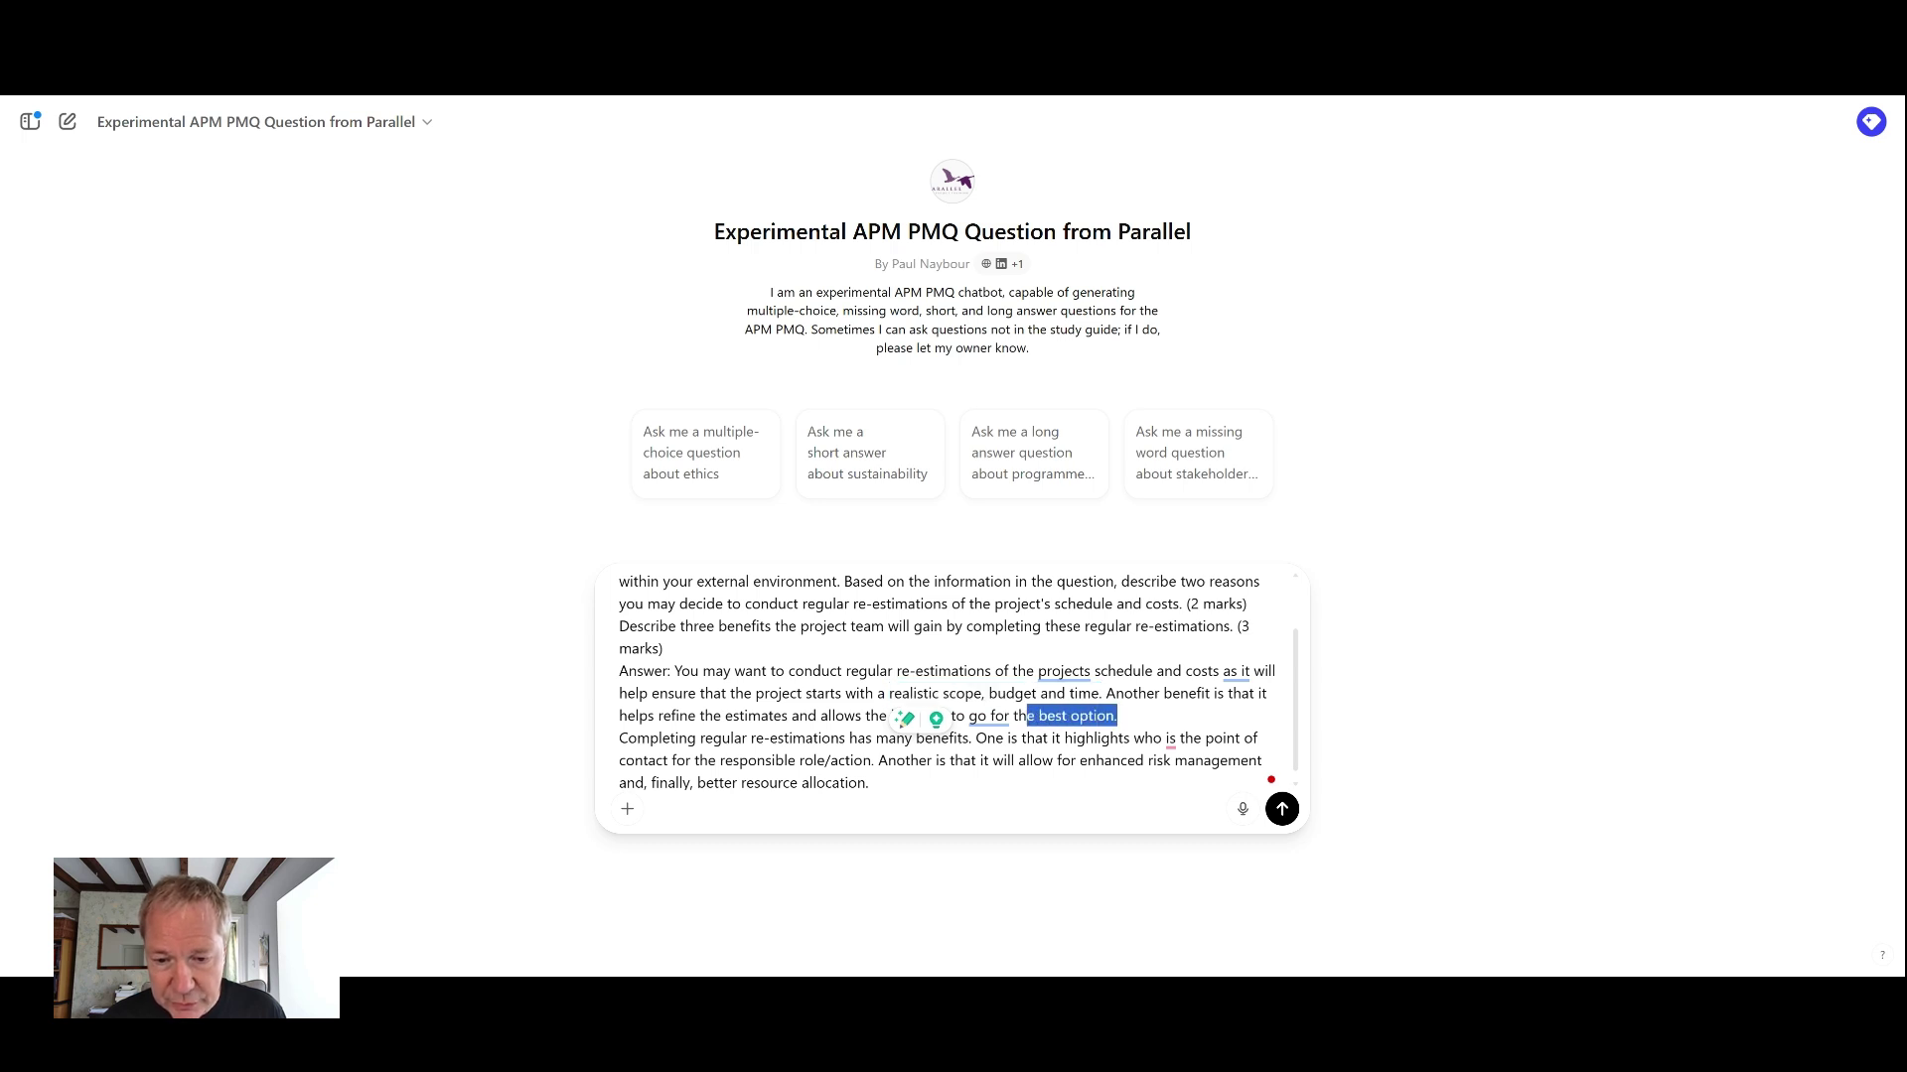
{"action": "left_click_drag", "start_coordinate": [1027, 716], "coordinate": [992, 717]}
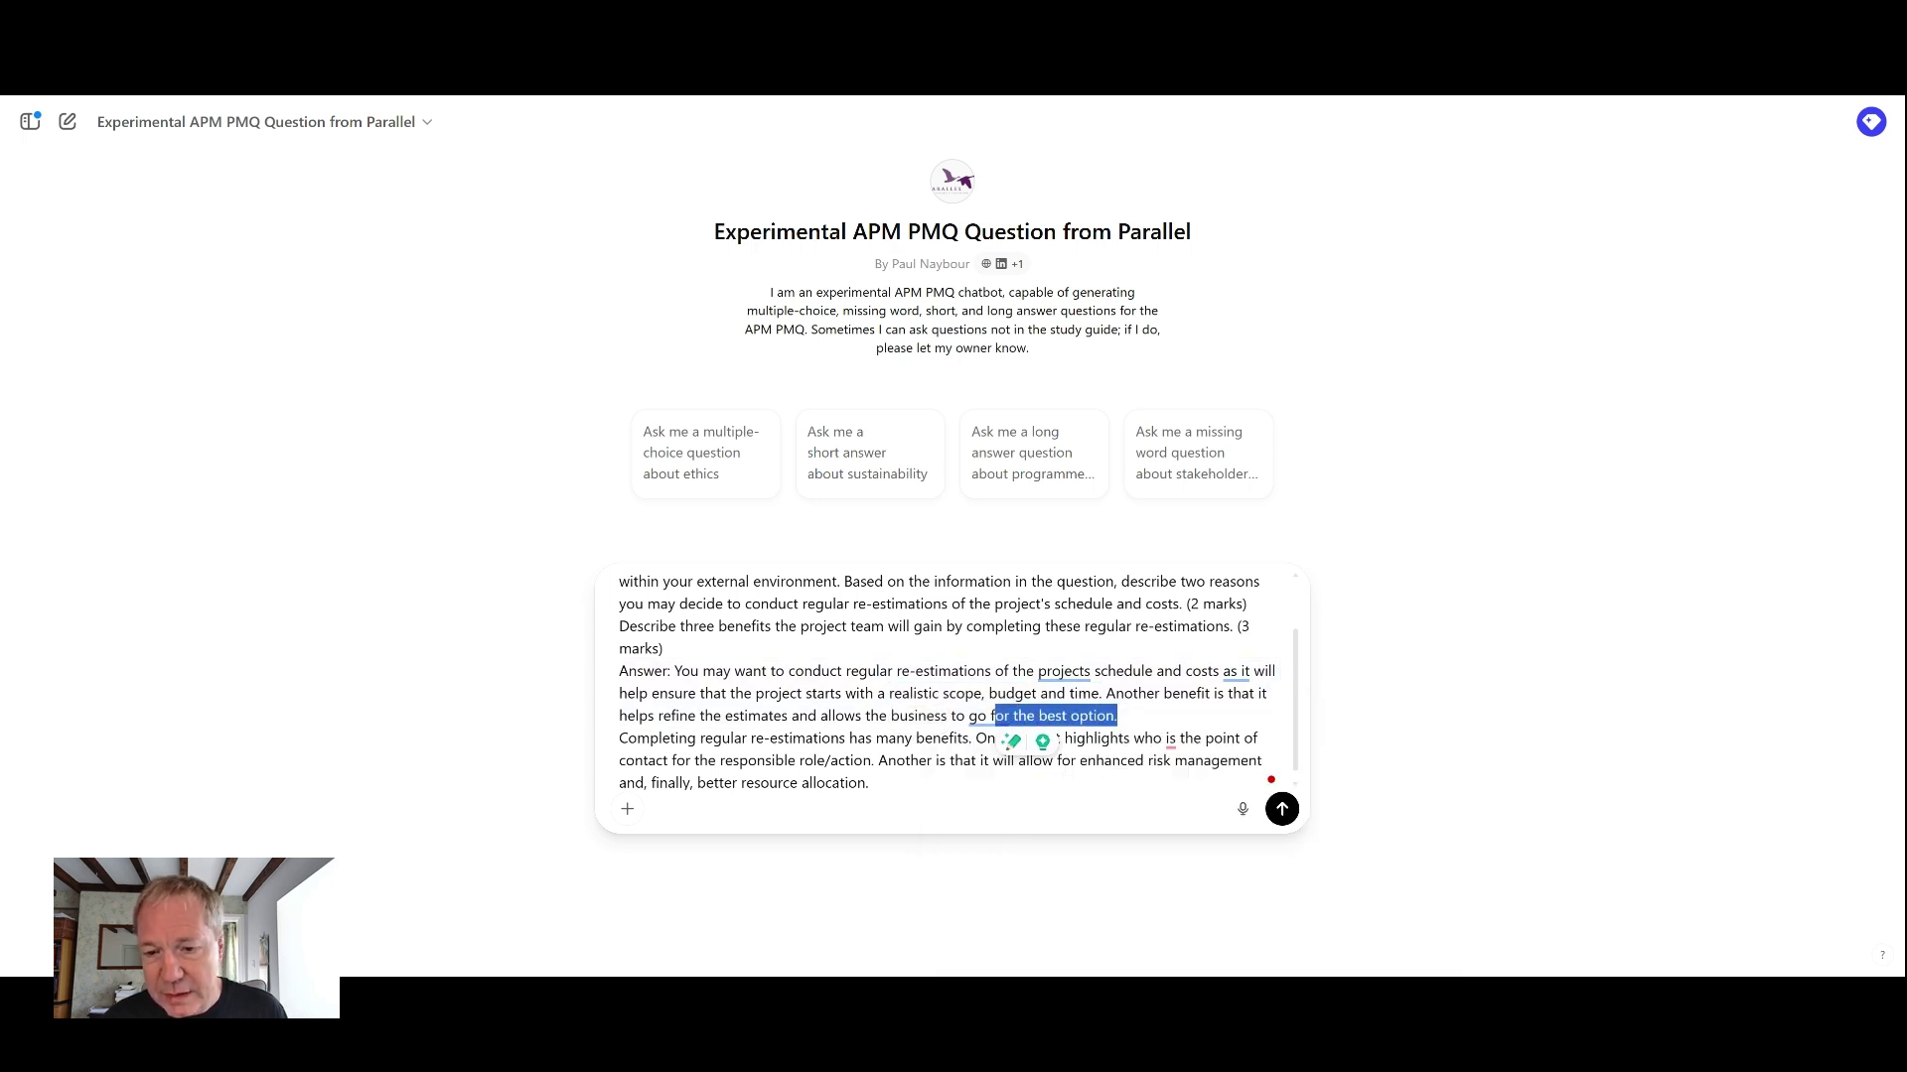
{"action": "left_click", "coordinate": [993, 717]}
{"action": "scroll", "coordinate": [947, 682], "scroll_direction": "up", "scroll_amount": 2}
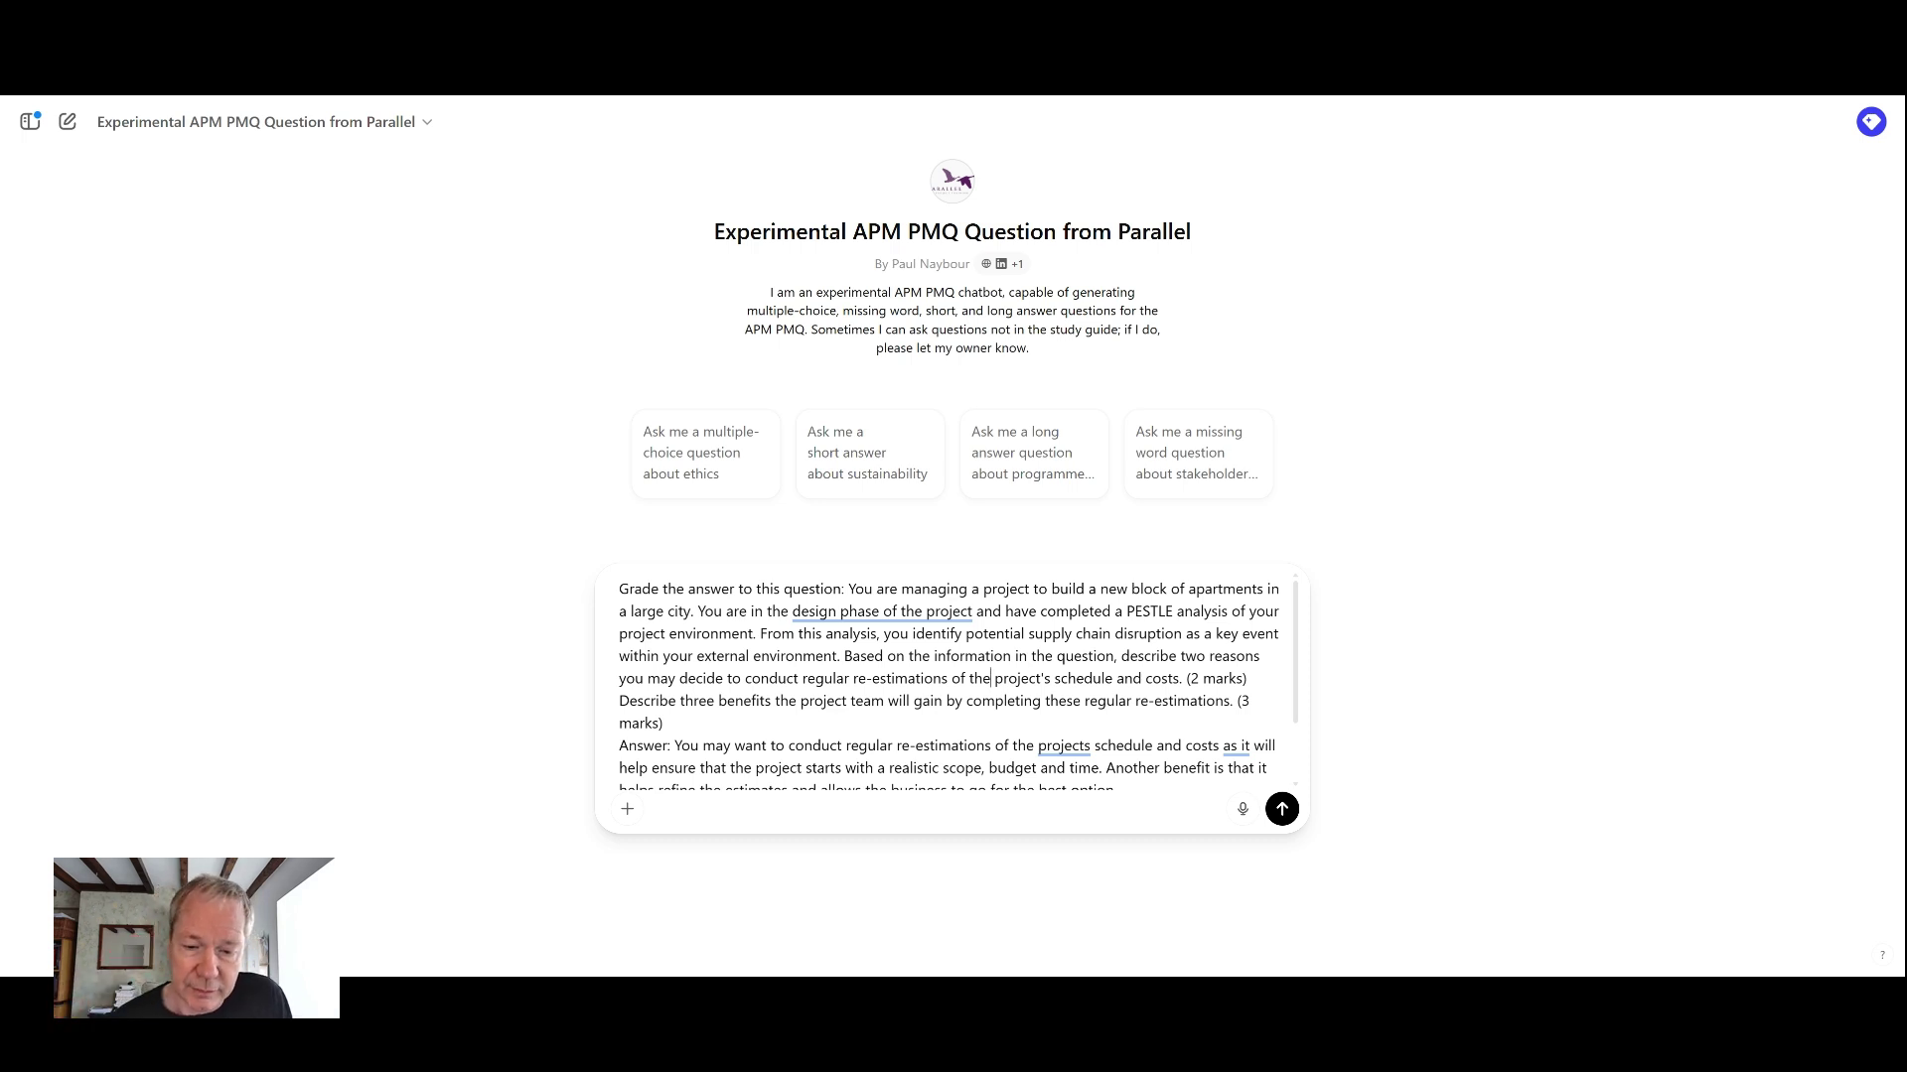
{"action": "type", "text": "Completing regular re-estimations has many benefits. One is that it highlights who is the point of contact for the responsible role/action. Another is that it will allow for enhanced risk management and, finally, better resource allocation."}
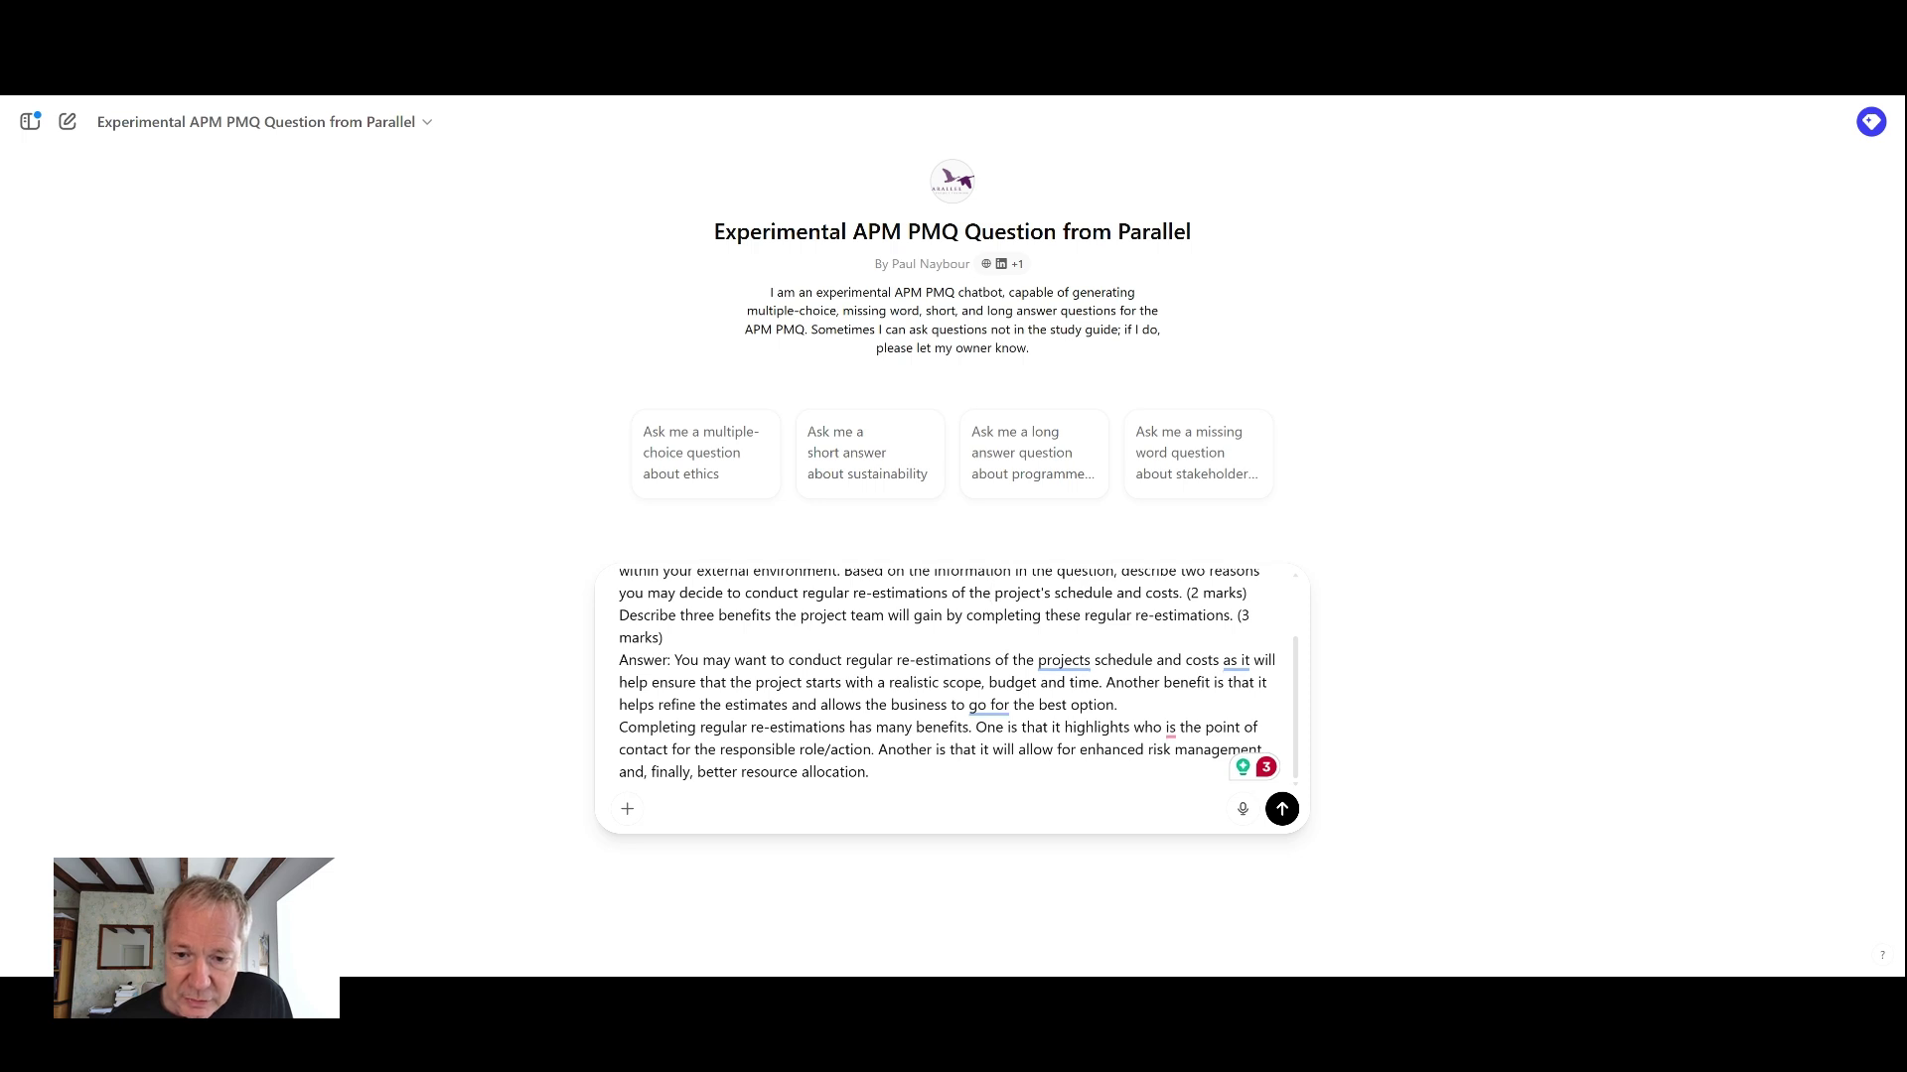
{"action": "scroll", "coordinate": [1018, 594], "scroll_direction": "up", "scroll_amount": 3}
- Highlight the point-of-contact, risk management and resource allocation benefits, then submit for grading
{"action": "left_click_drag", "start_coordinate": [844, 657], "coordinate": [1118, 655]}
{"action": "scroll", "coordinate": [1117, 657], "scroll_direction": "down", "scroll_amount": 1}
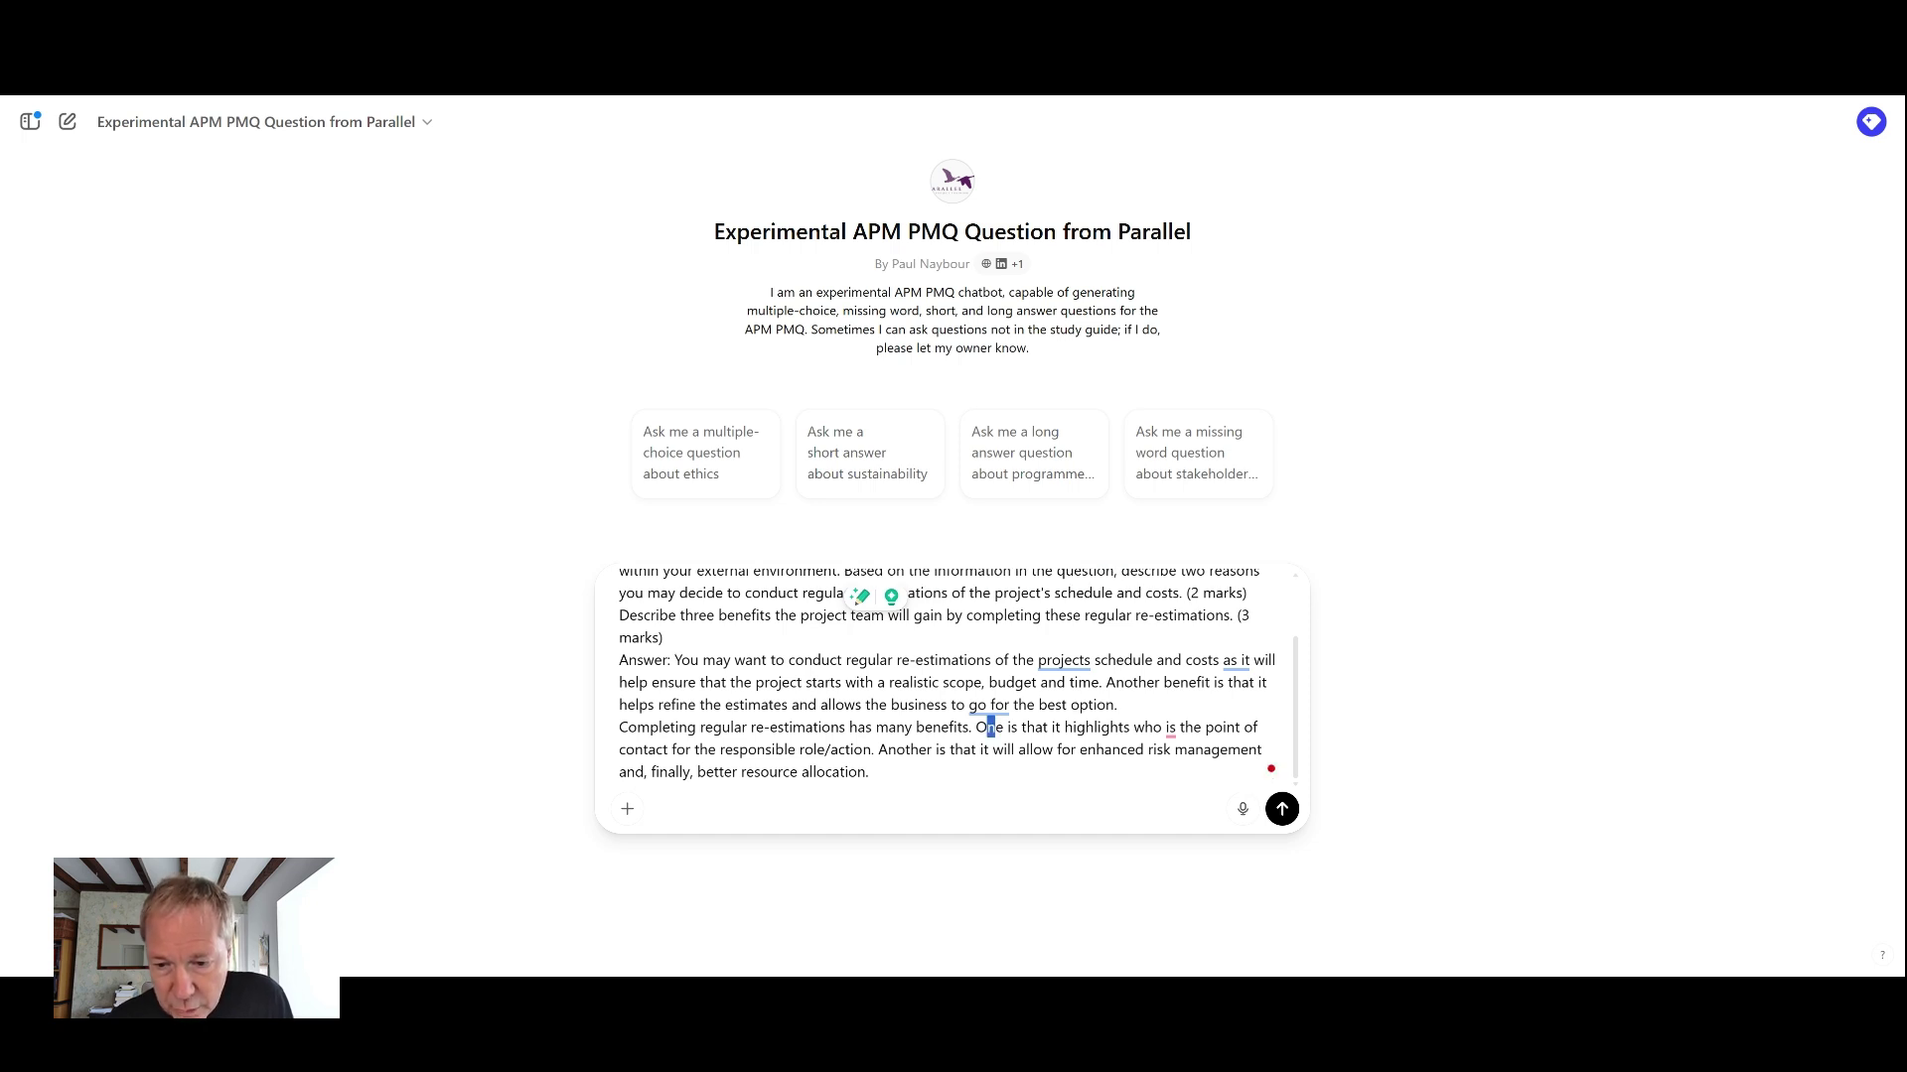
{"action": "left_click_drag", "start_coordinate": [986, 728], "coordinate": [875, 751]}
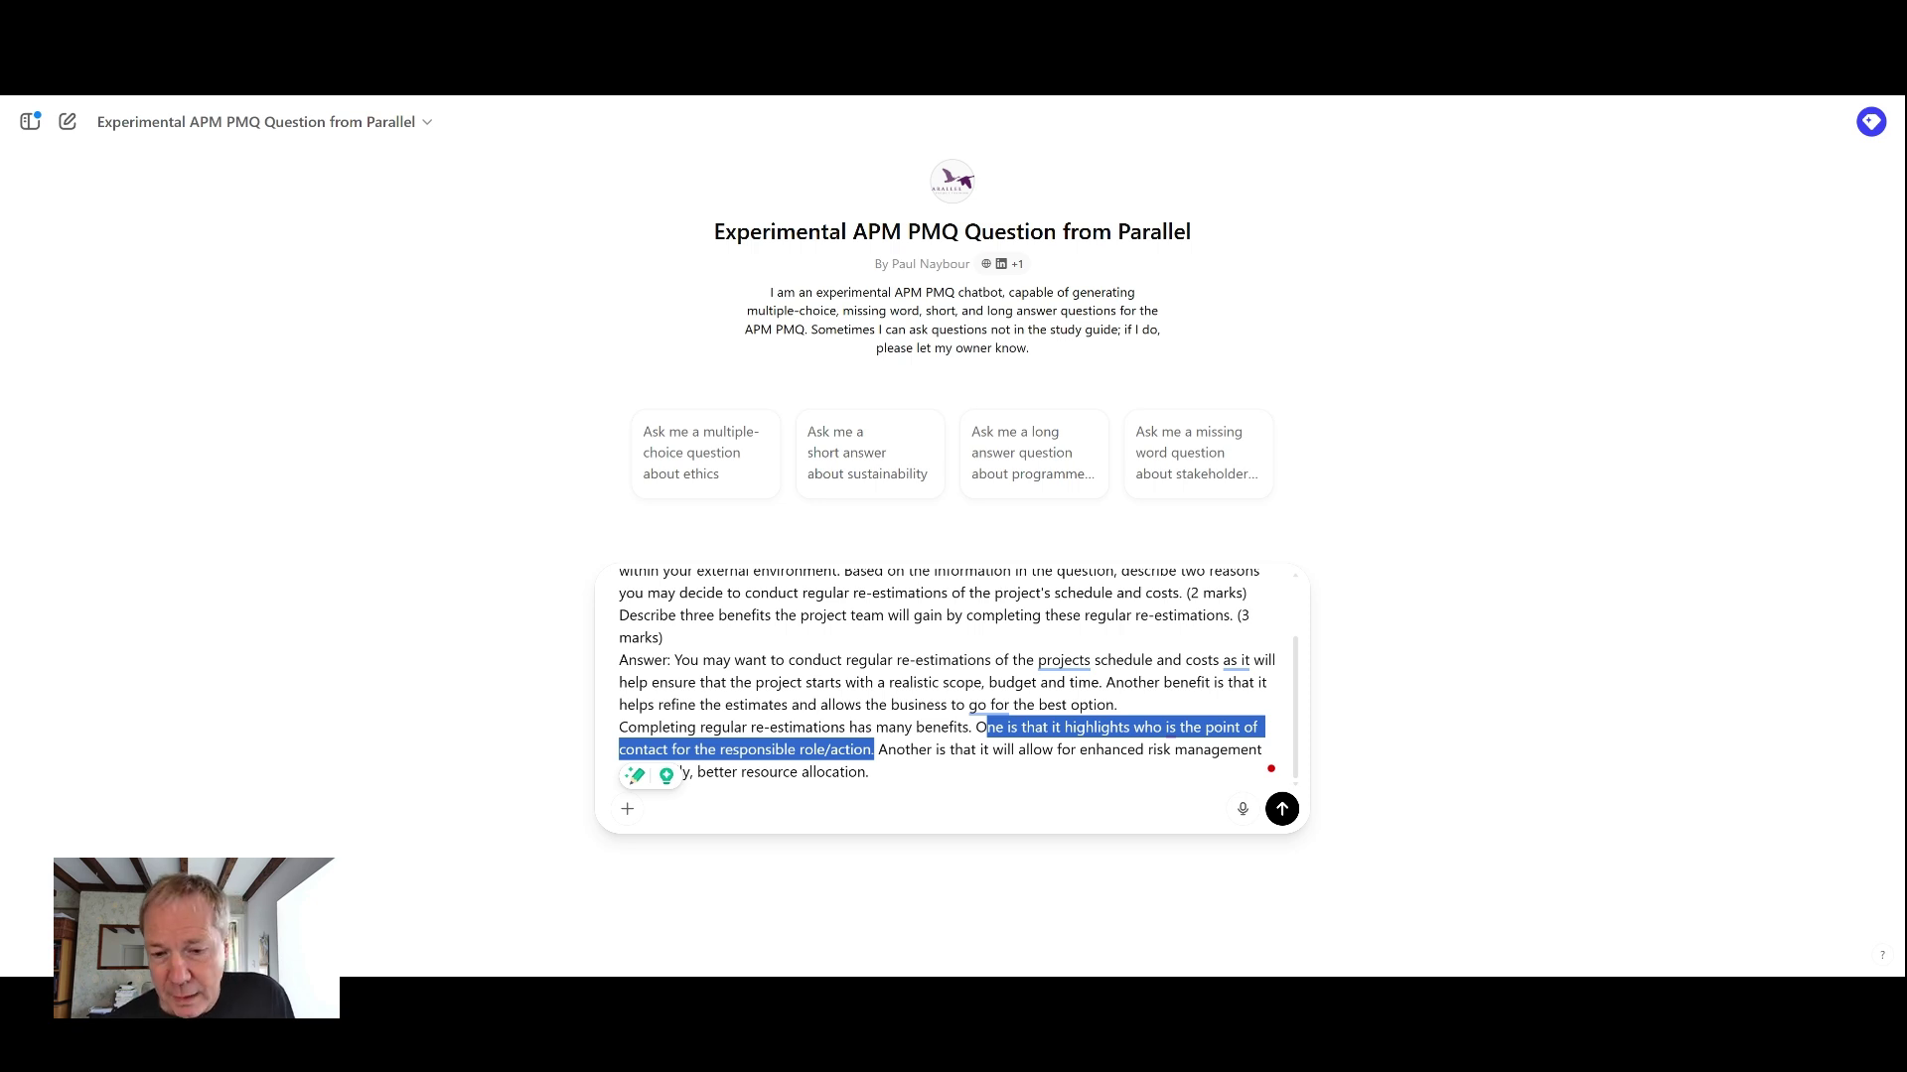
{"action": "left_click_drag", "start_coordinate": [889, 749], "coordinate": [1262, 750]}
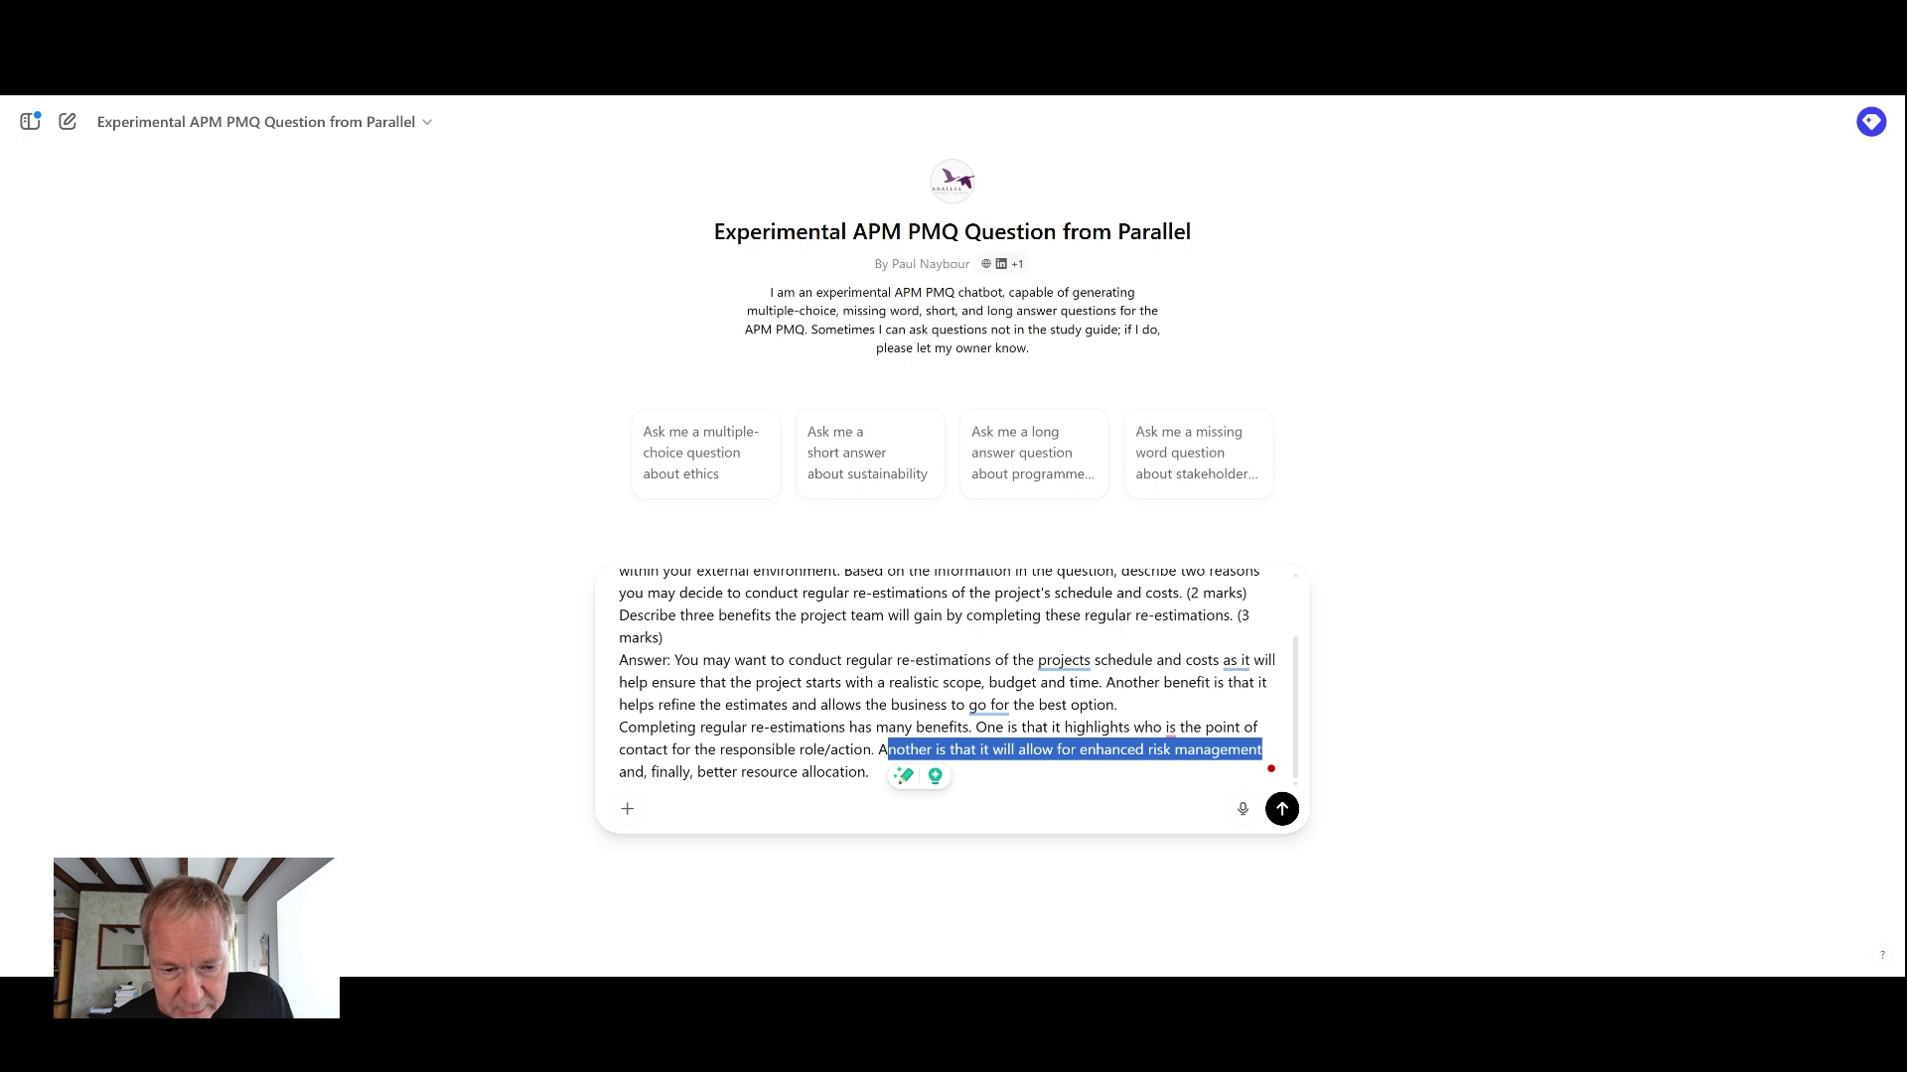
{"action": "left_click_drag", "start_coordinate": [698, 772], "coordinate": [868, 772]}
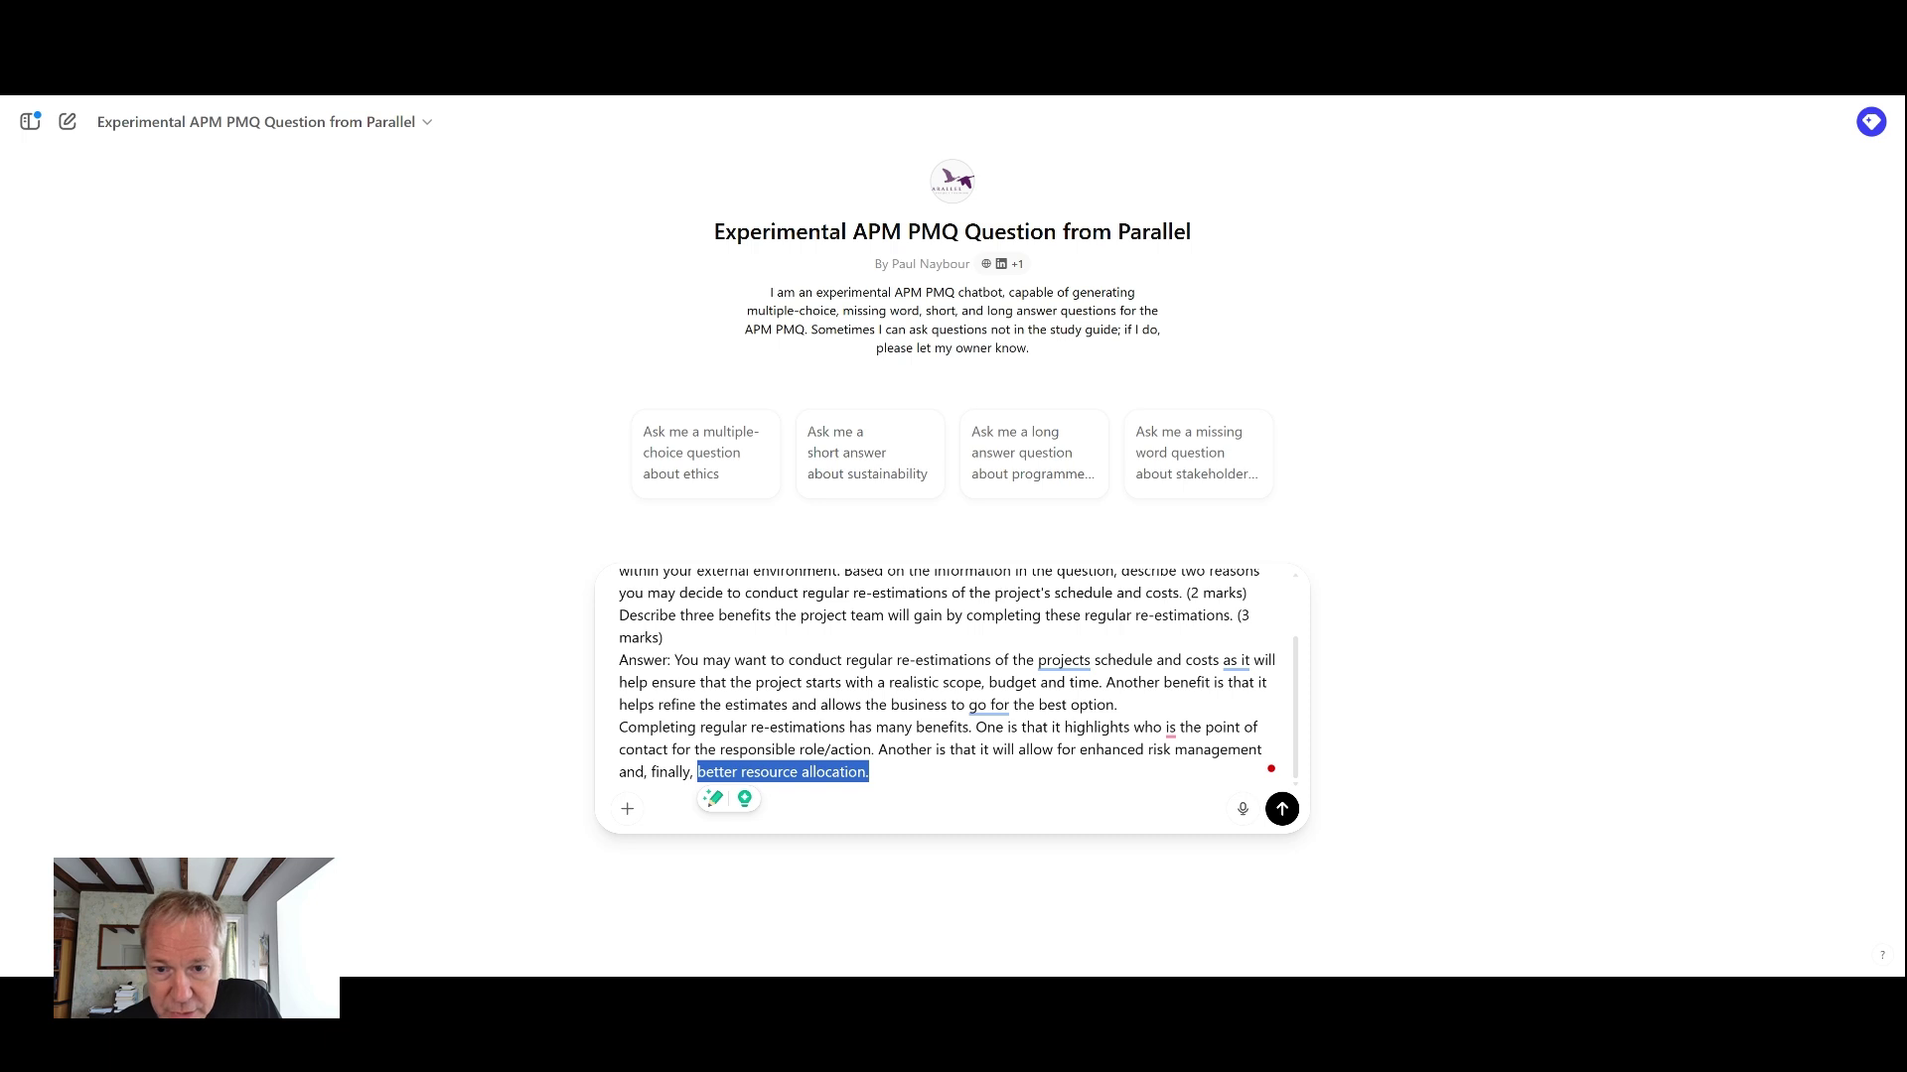
{"action": "left_click", "coordinate": [1282, 810]}
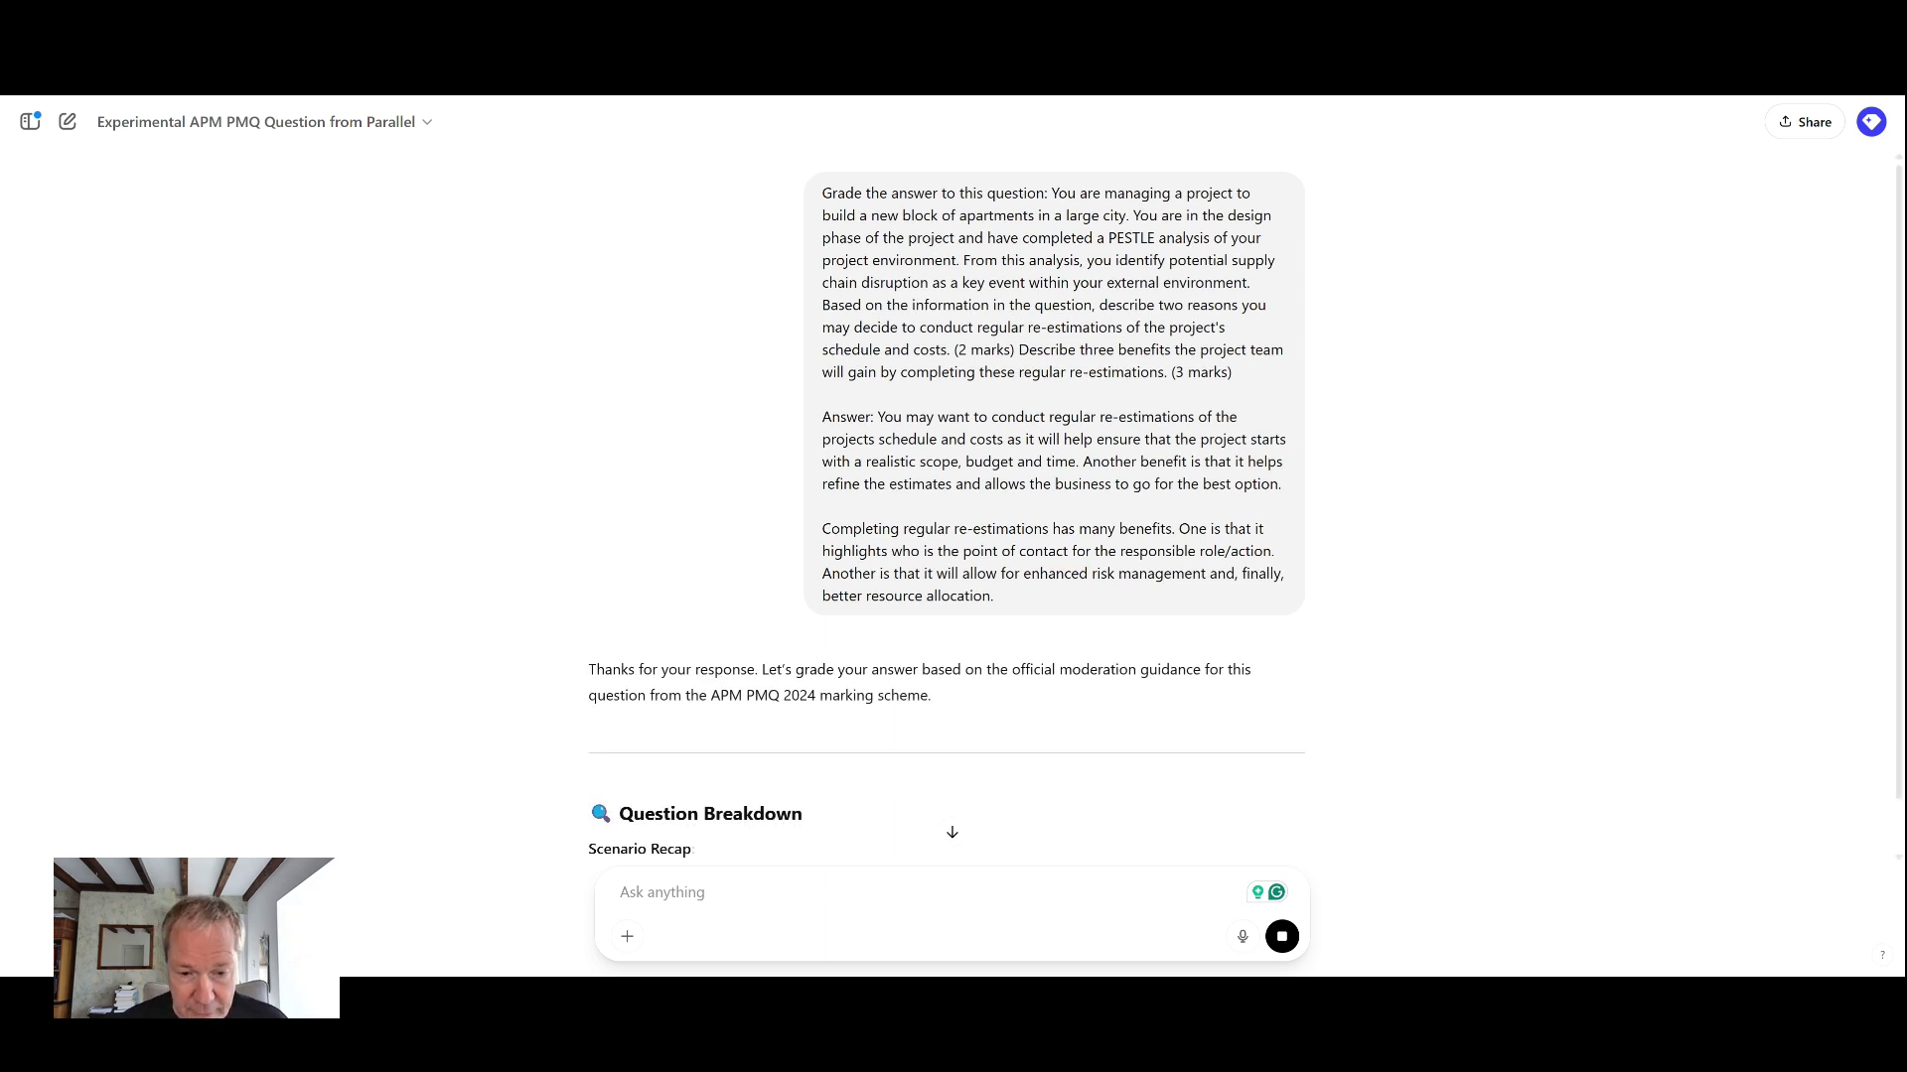
{"action": "scroll", "coordinate": [1043, 716], "scroll_direction": "down", "scroll_amount": 1}
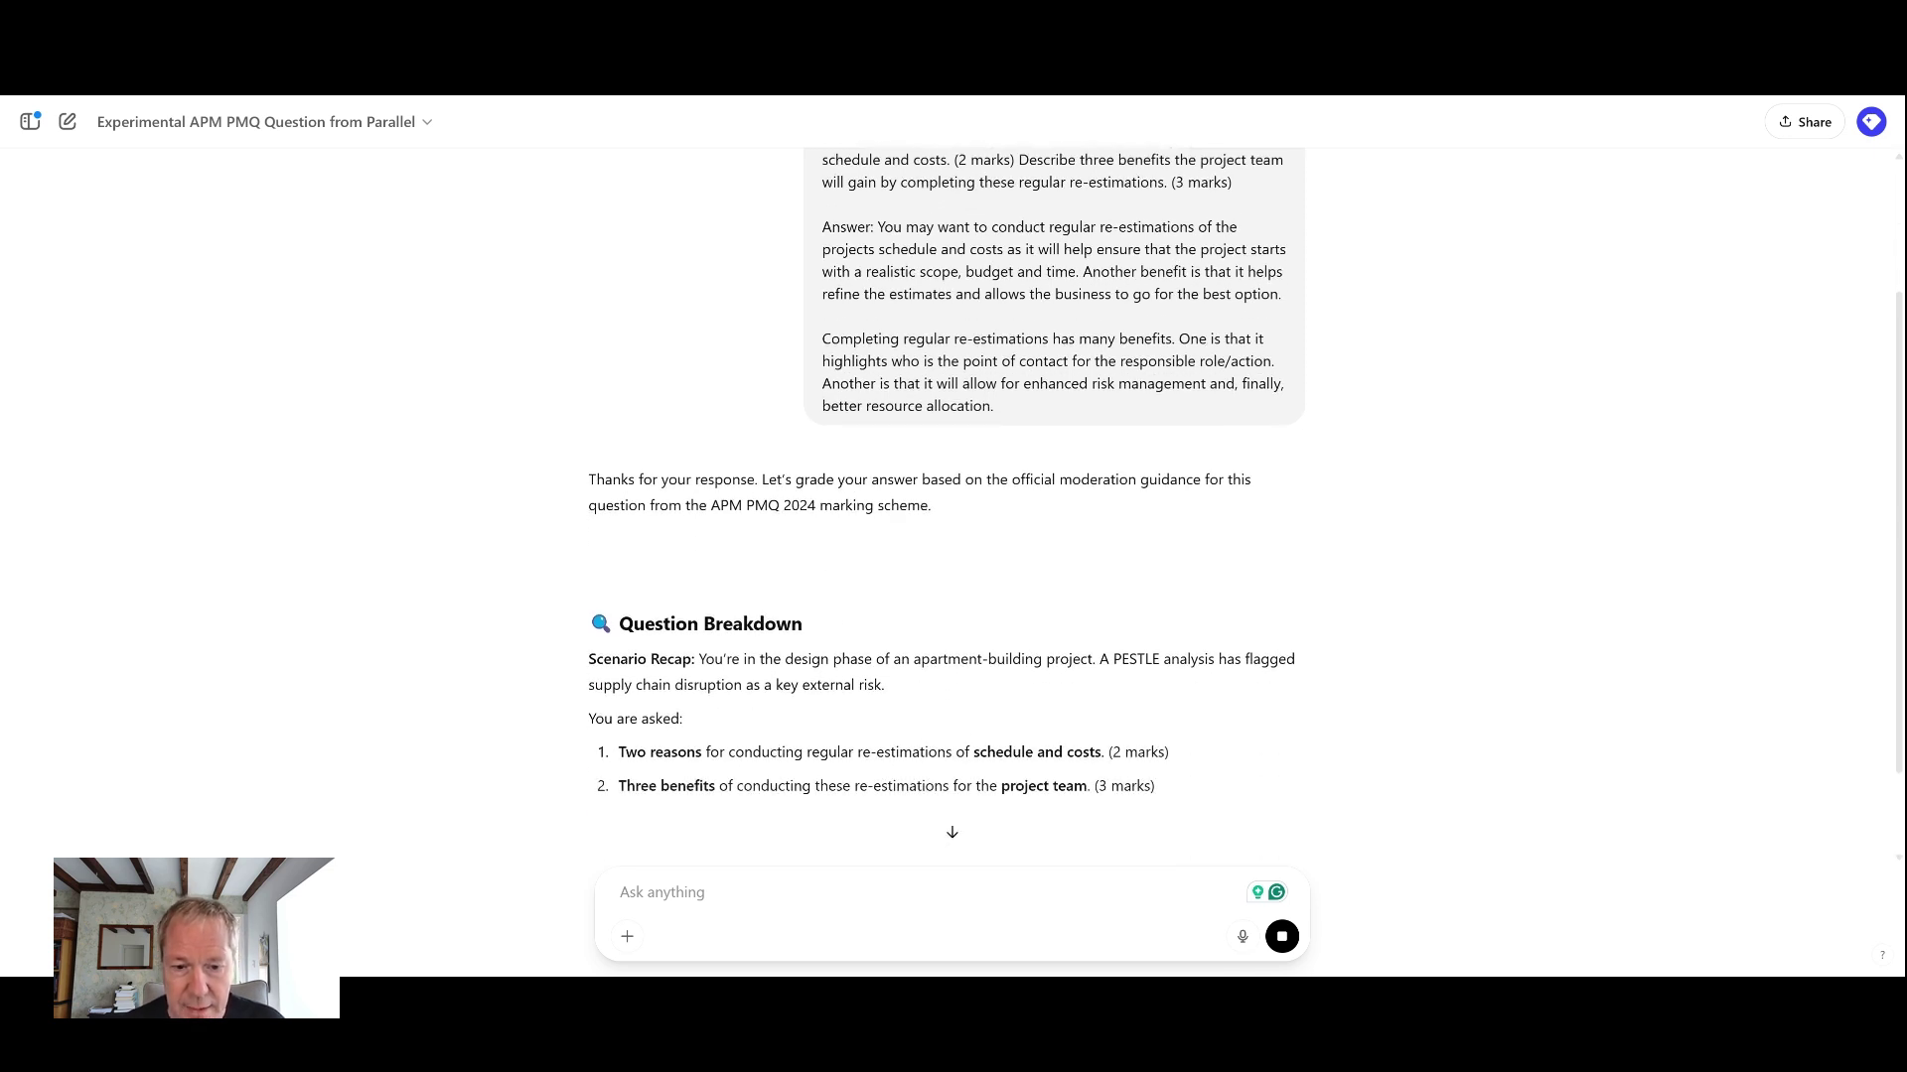
{"action": "scroll", "coordinate": [897, 577], "scroll_direction": "down", "scroll_amount": 1}
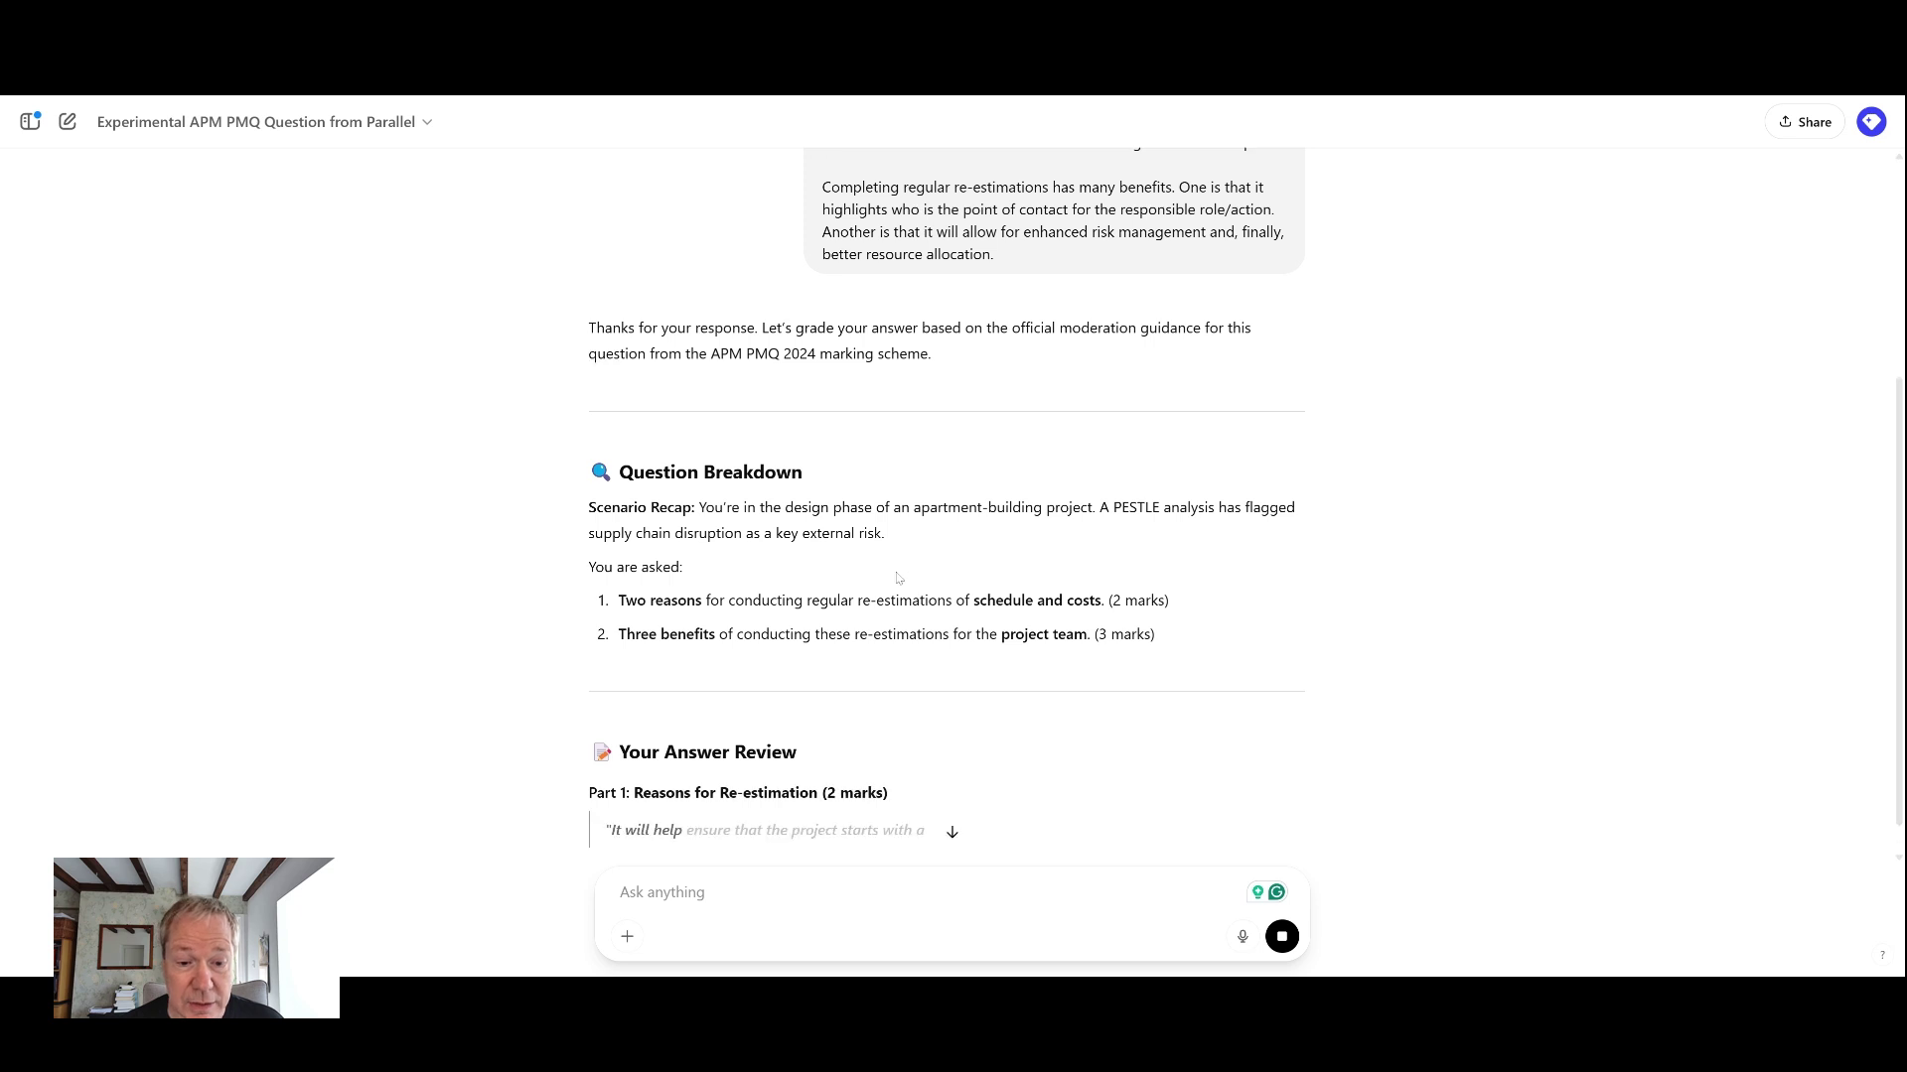
{"action": "scroll", "coordinate": [898, 577], "scroll_direction": "down", "scroll_amount": 1}
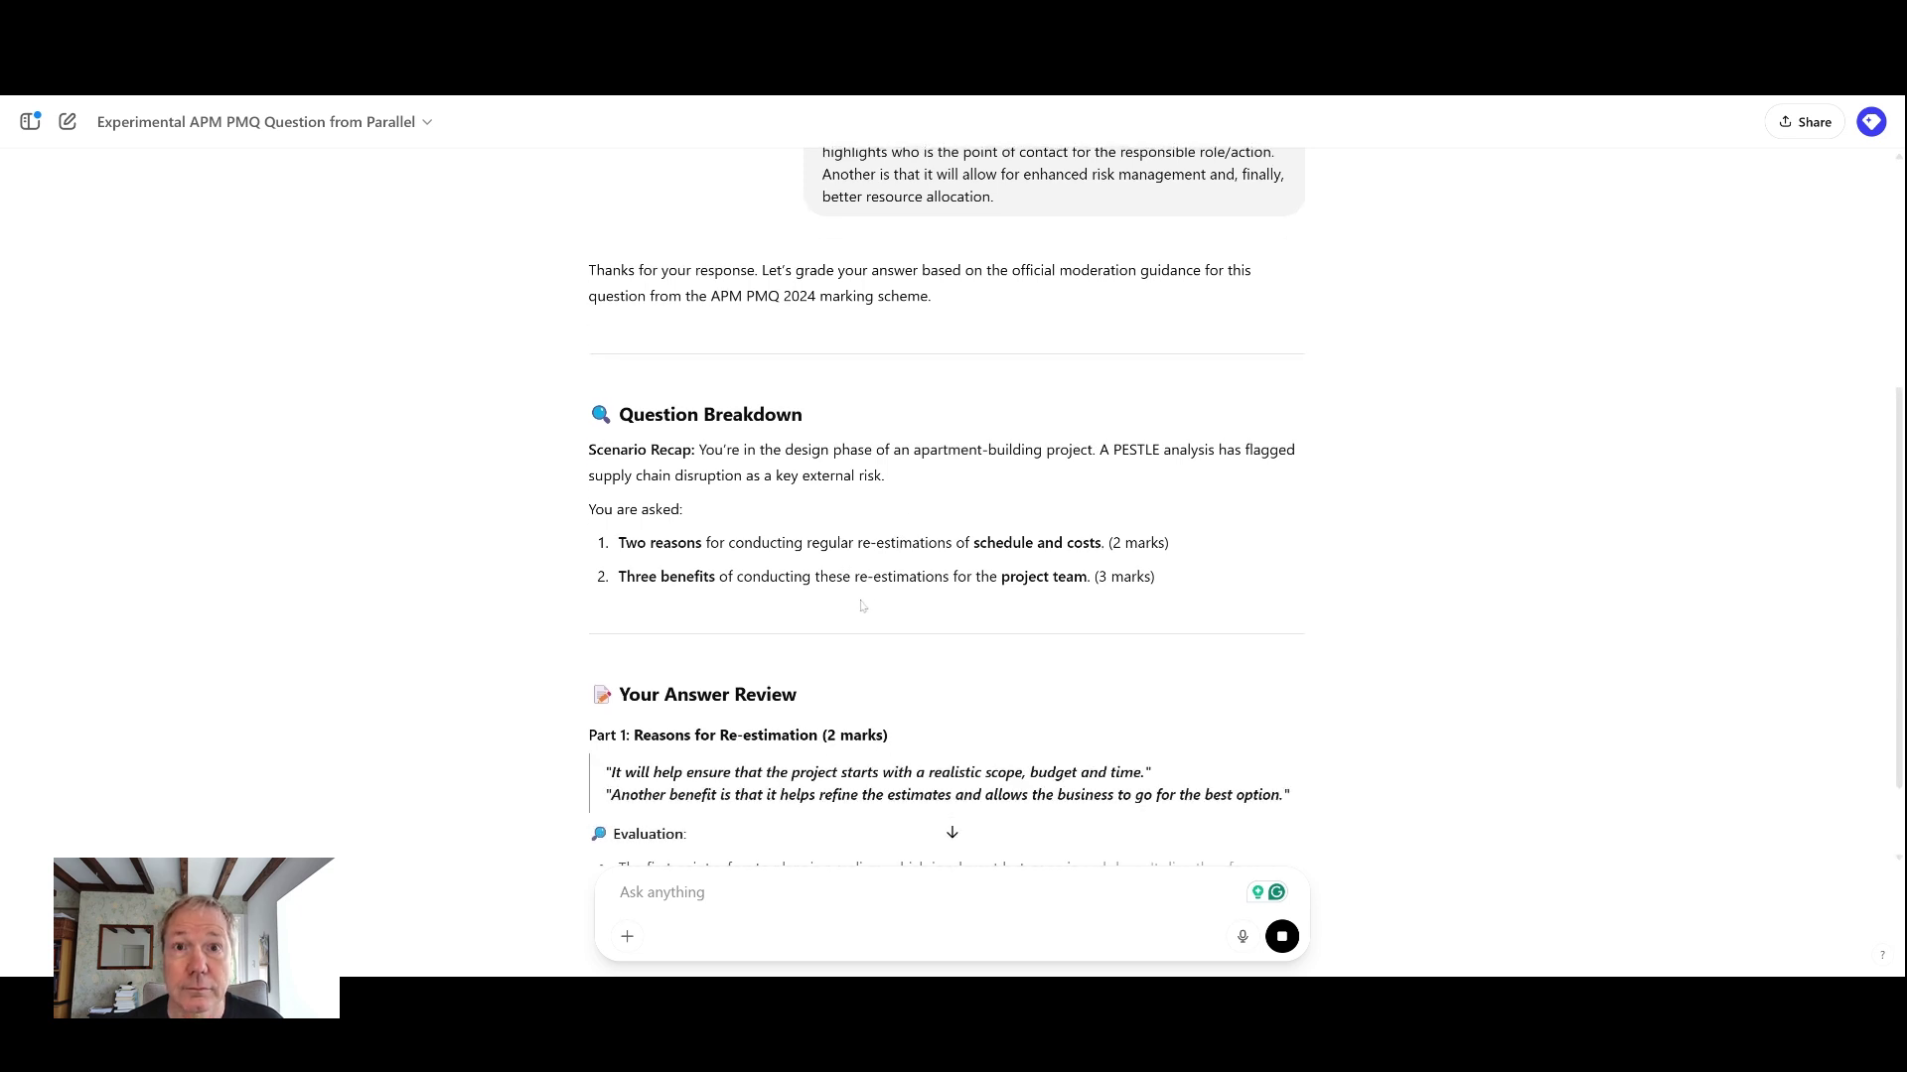
{"action": "scroll", "coordinate": [861, 605], "scroll_direction": "down", "scroll_amount": 2}
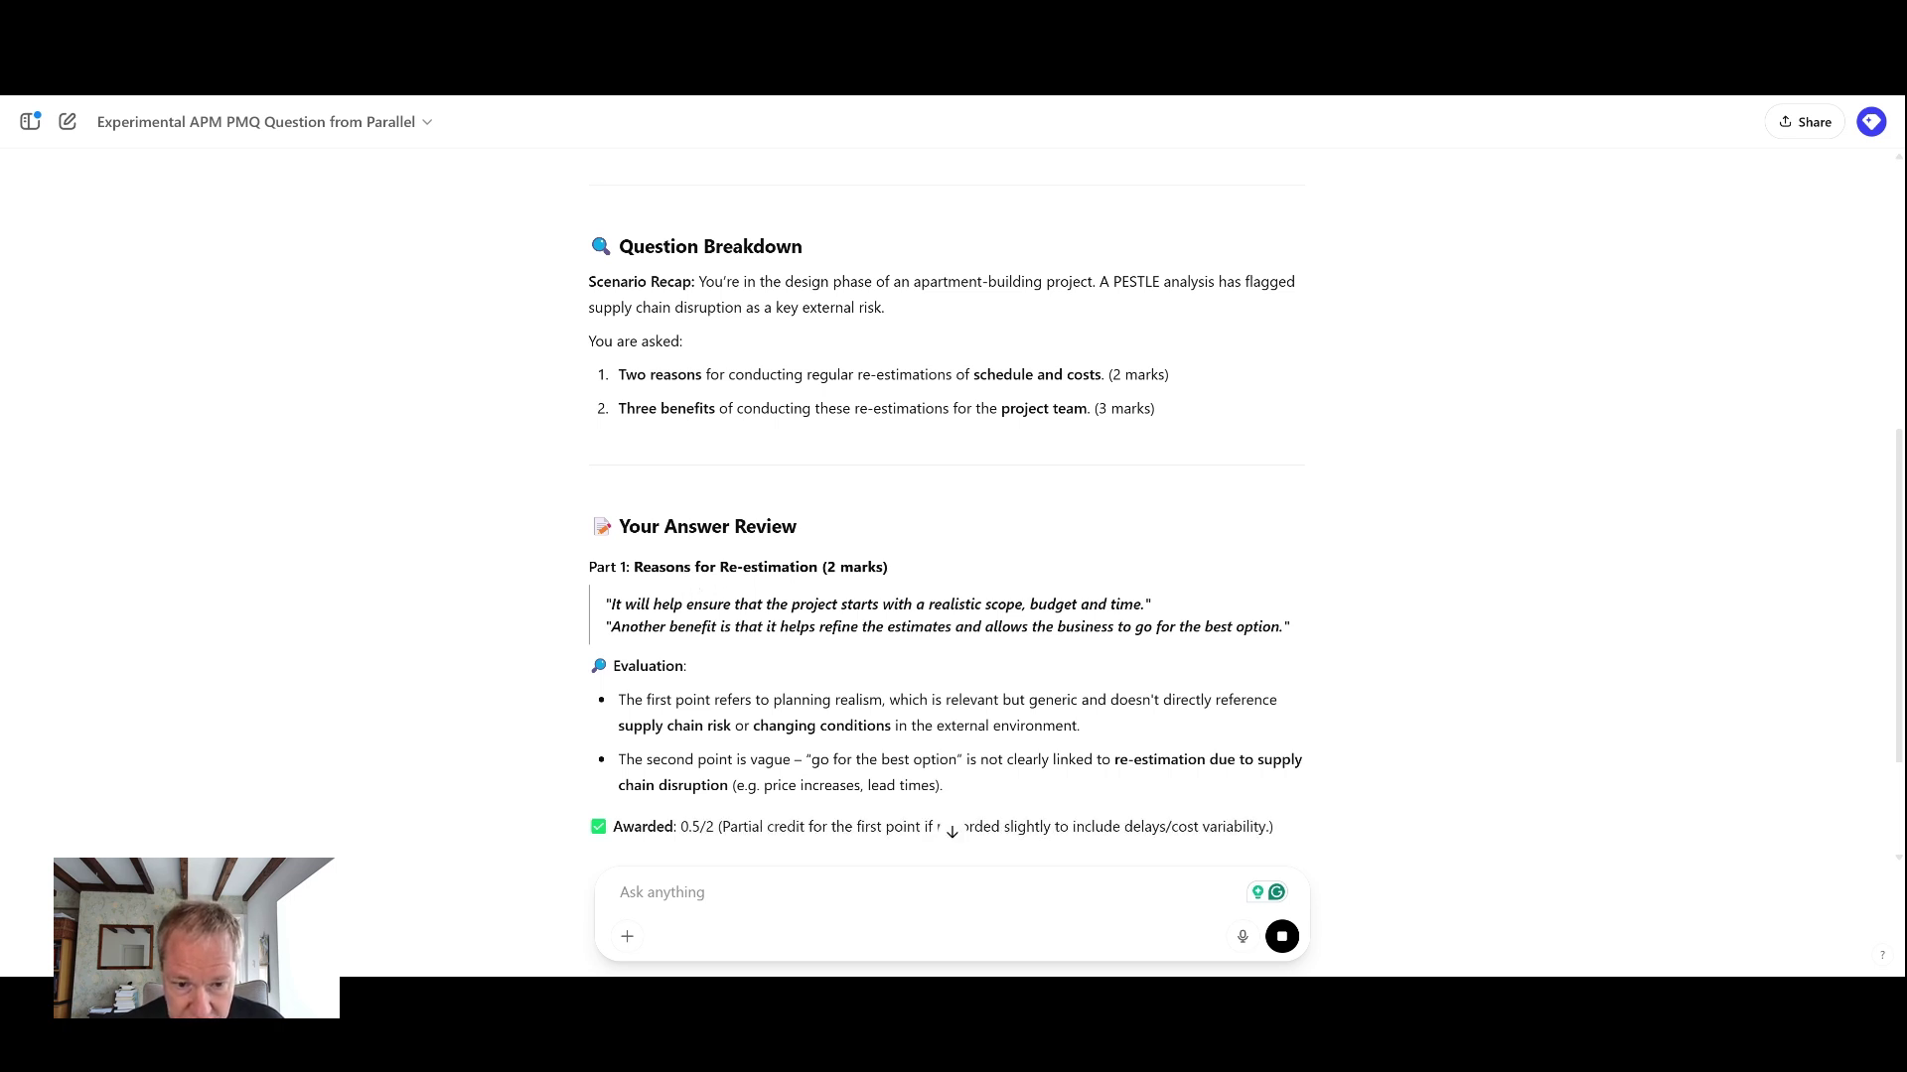
{"action": "scroll", "coordinate": [952, 597], "scroll_direction": "down", "scroll_amount": 3}
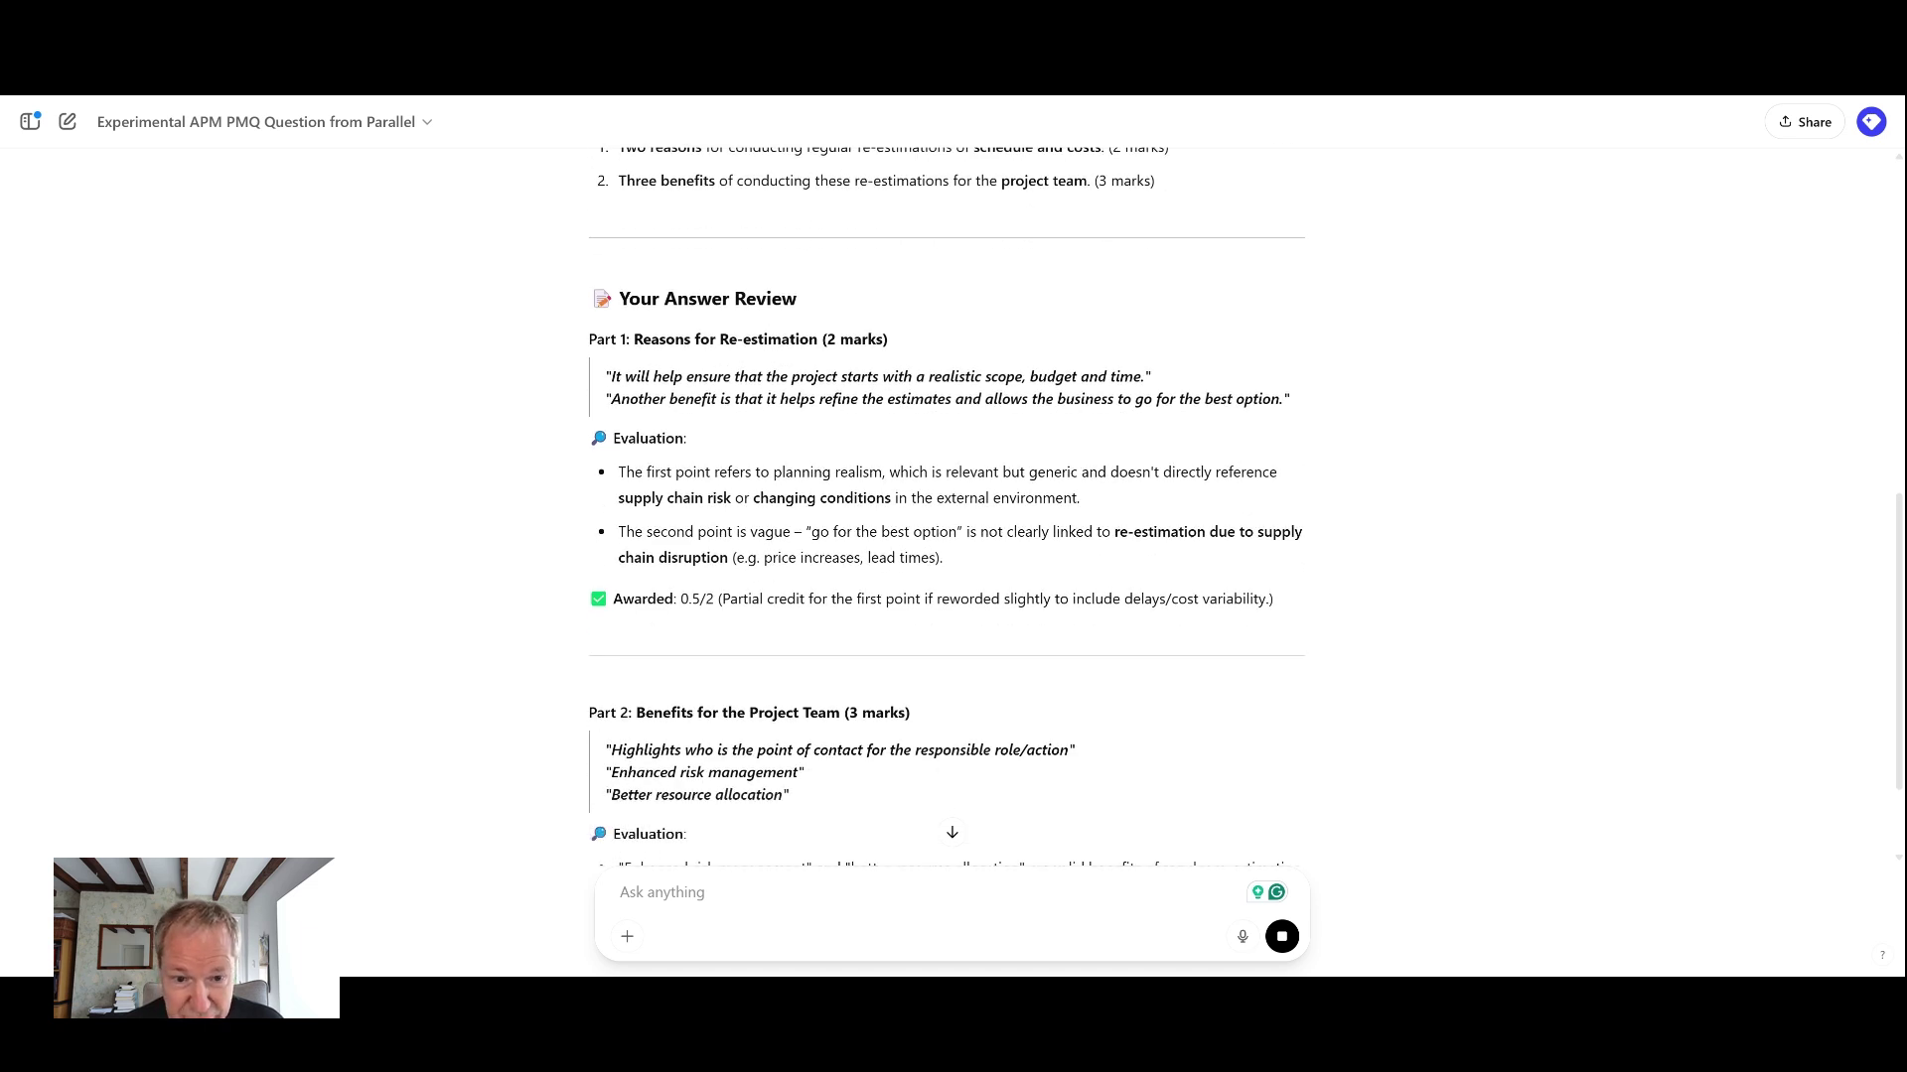
- Review the 2.5/5 evaluation, highlighting the Part 2 benefits and the unrecognised-benefit comment
{"action": "left_click_drag", "start_coordinate": [622, 498], "coordinate": [889, 499]}
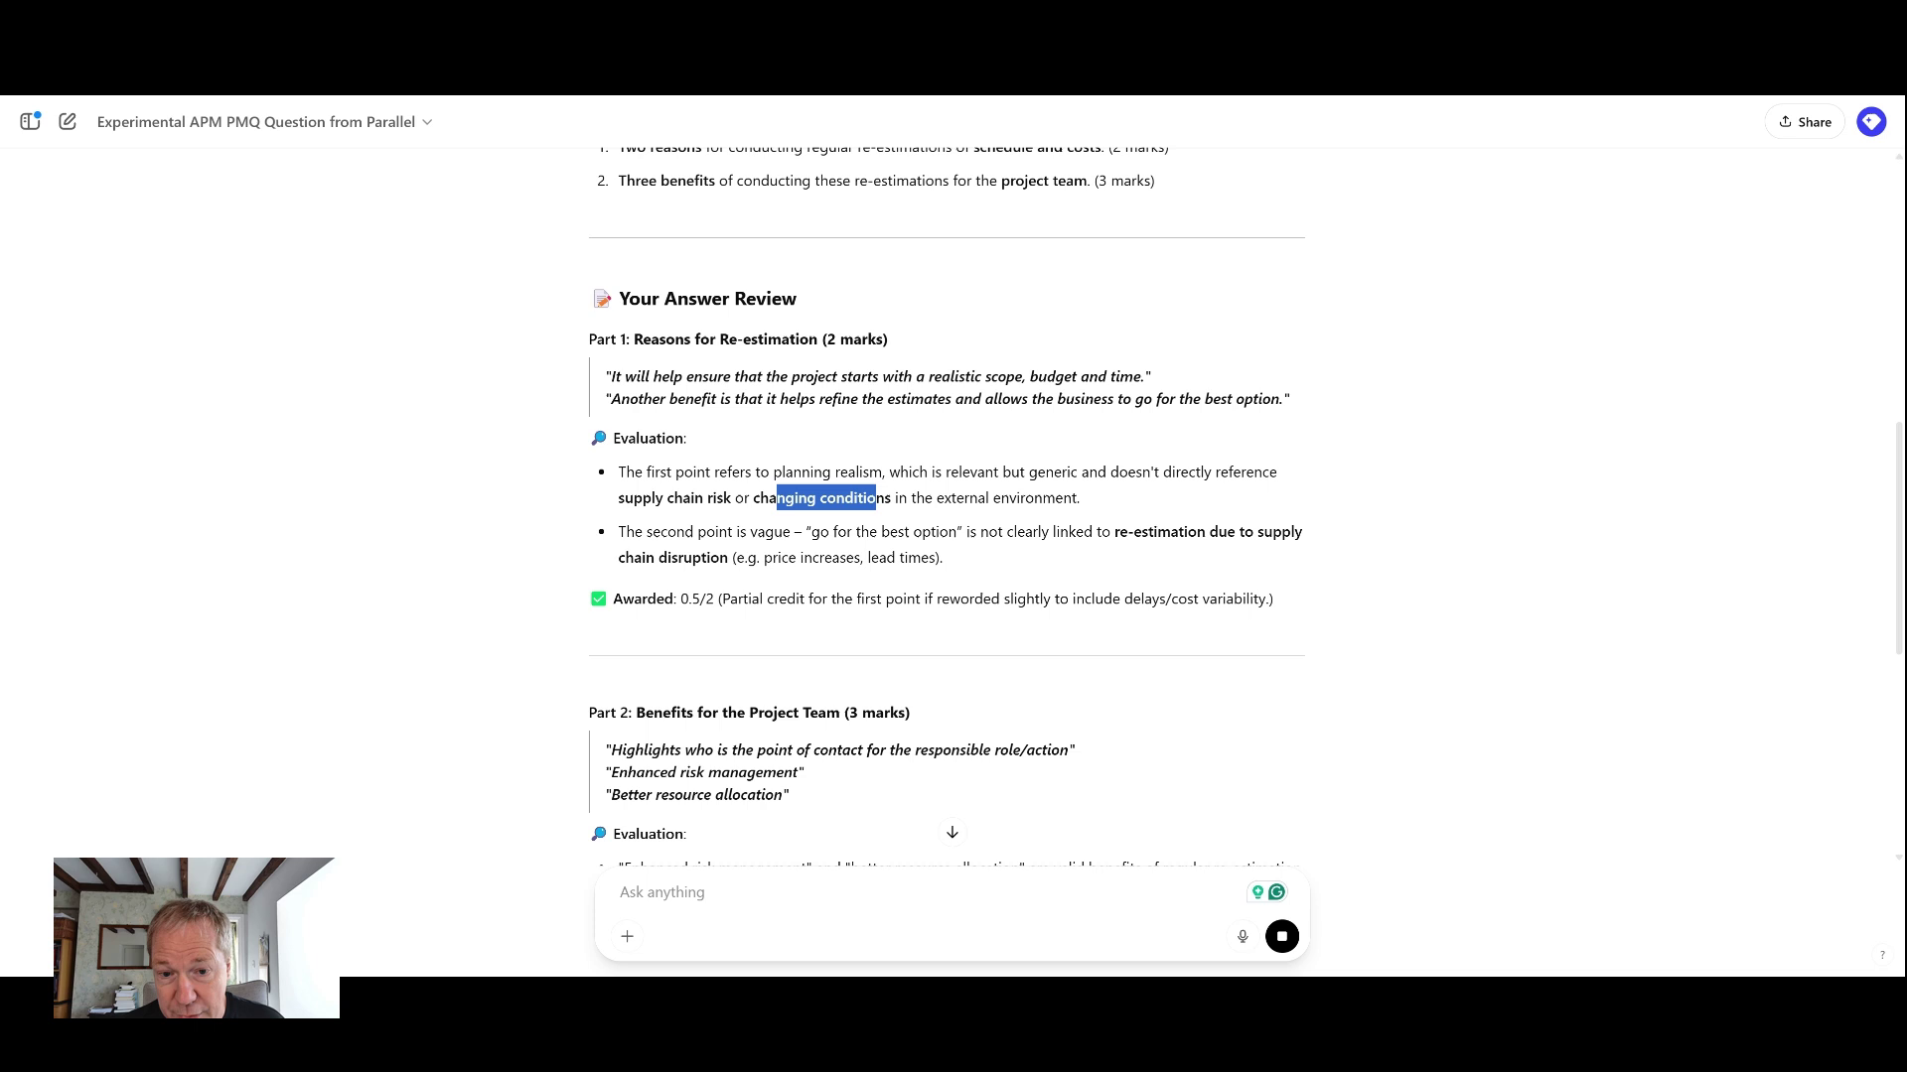
{"action": "left_click_drag", "start_coordinate": [805, 531], "coordinate": [956, 532]}
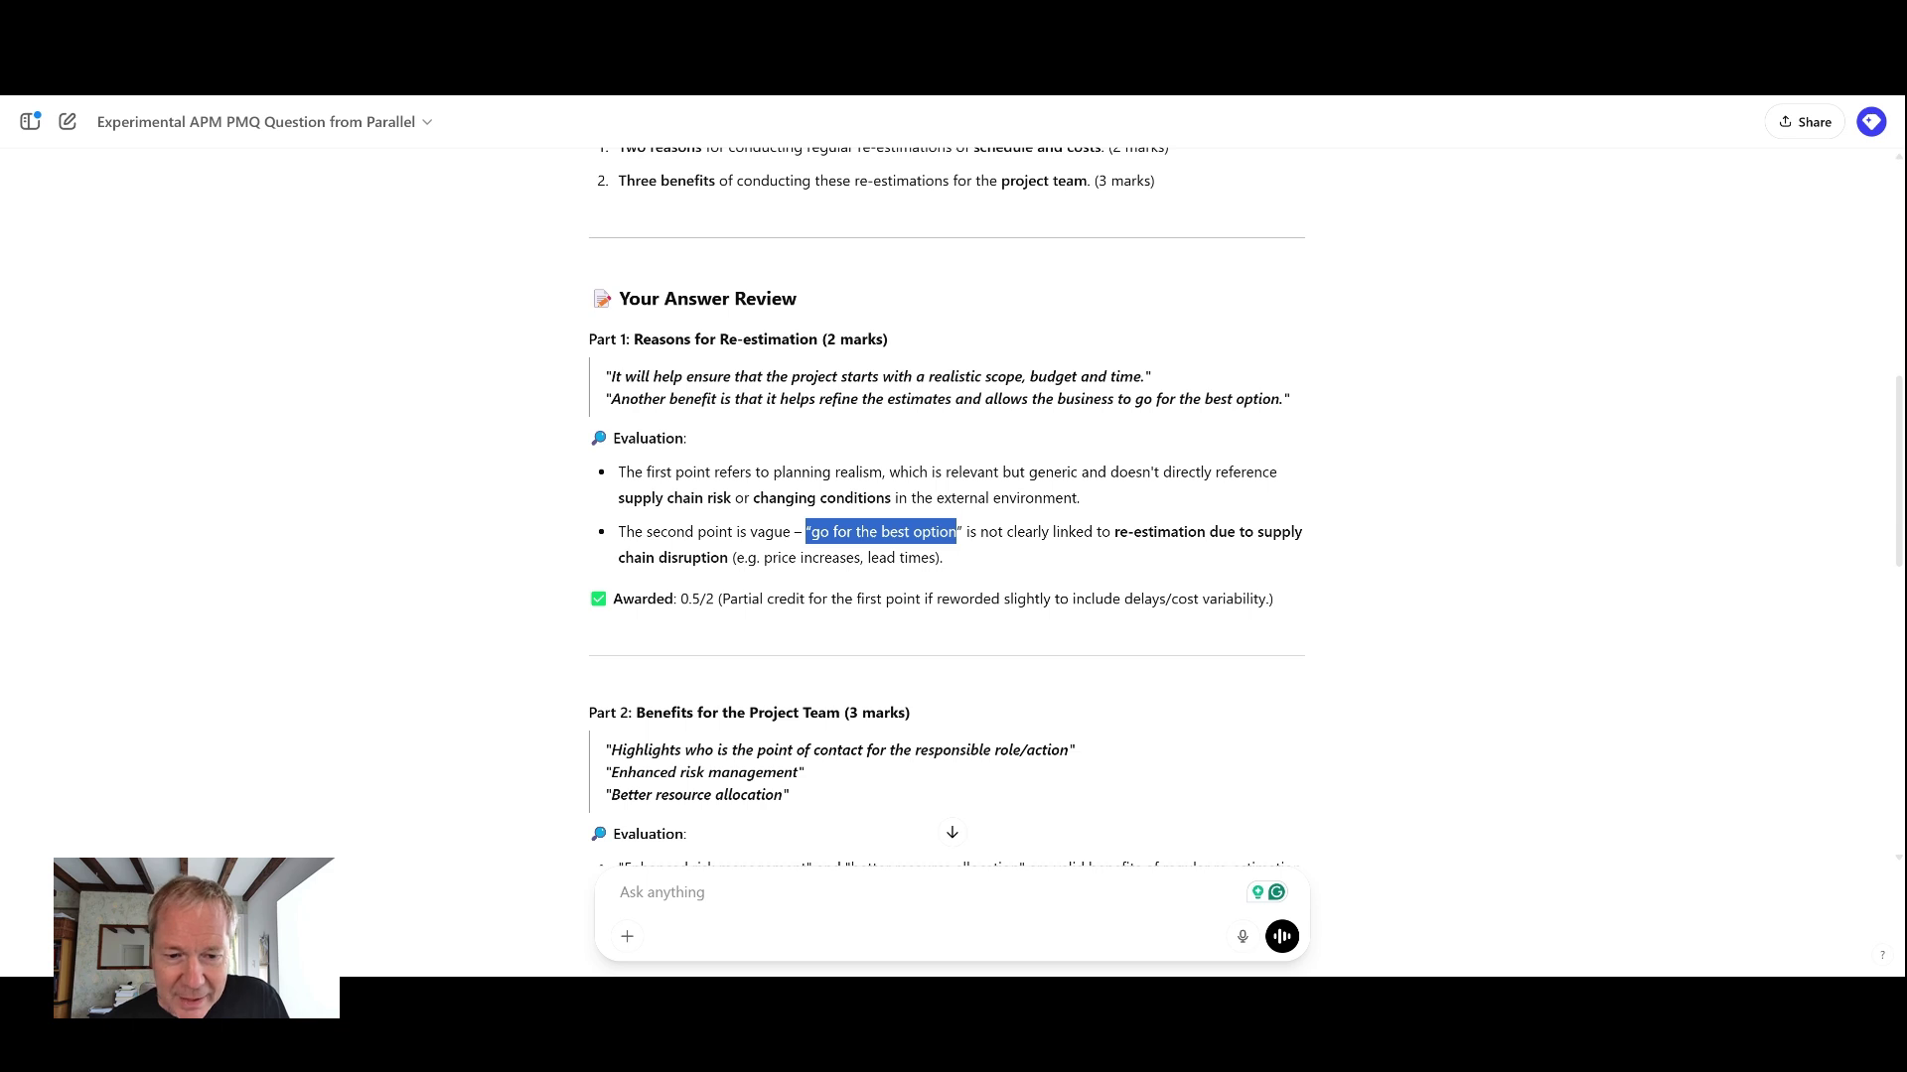
{"action": "scroll", "coordinate": [717, 627], "scroll_direction": "down", "scroll_amount": 2}
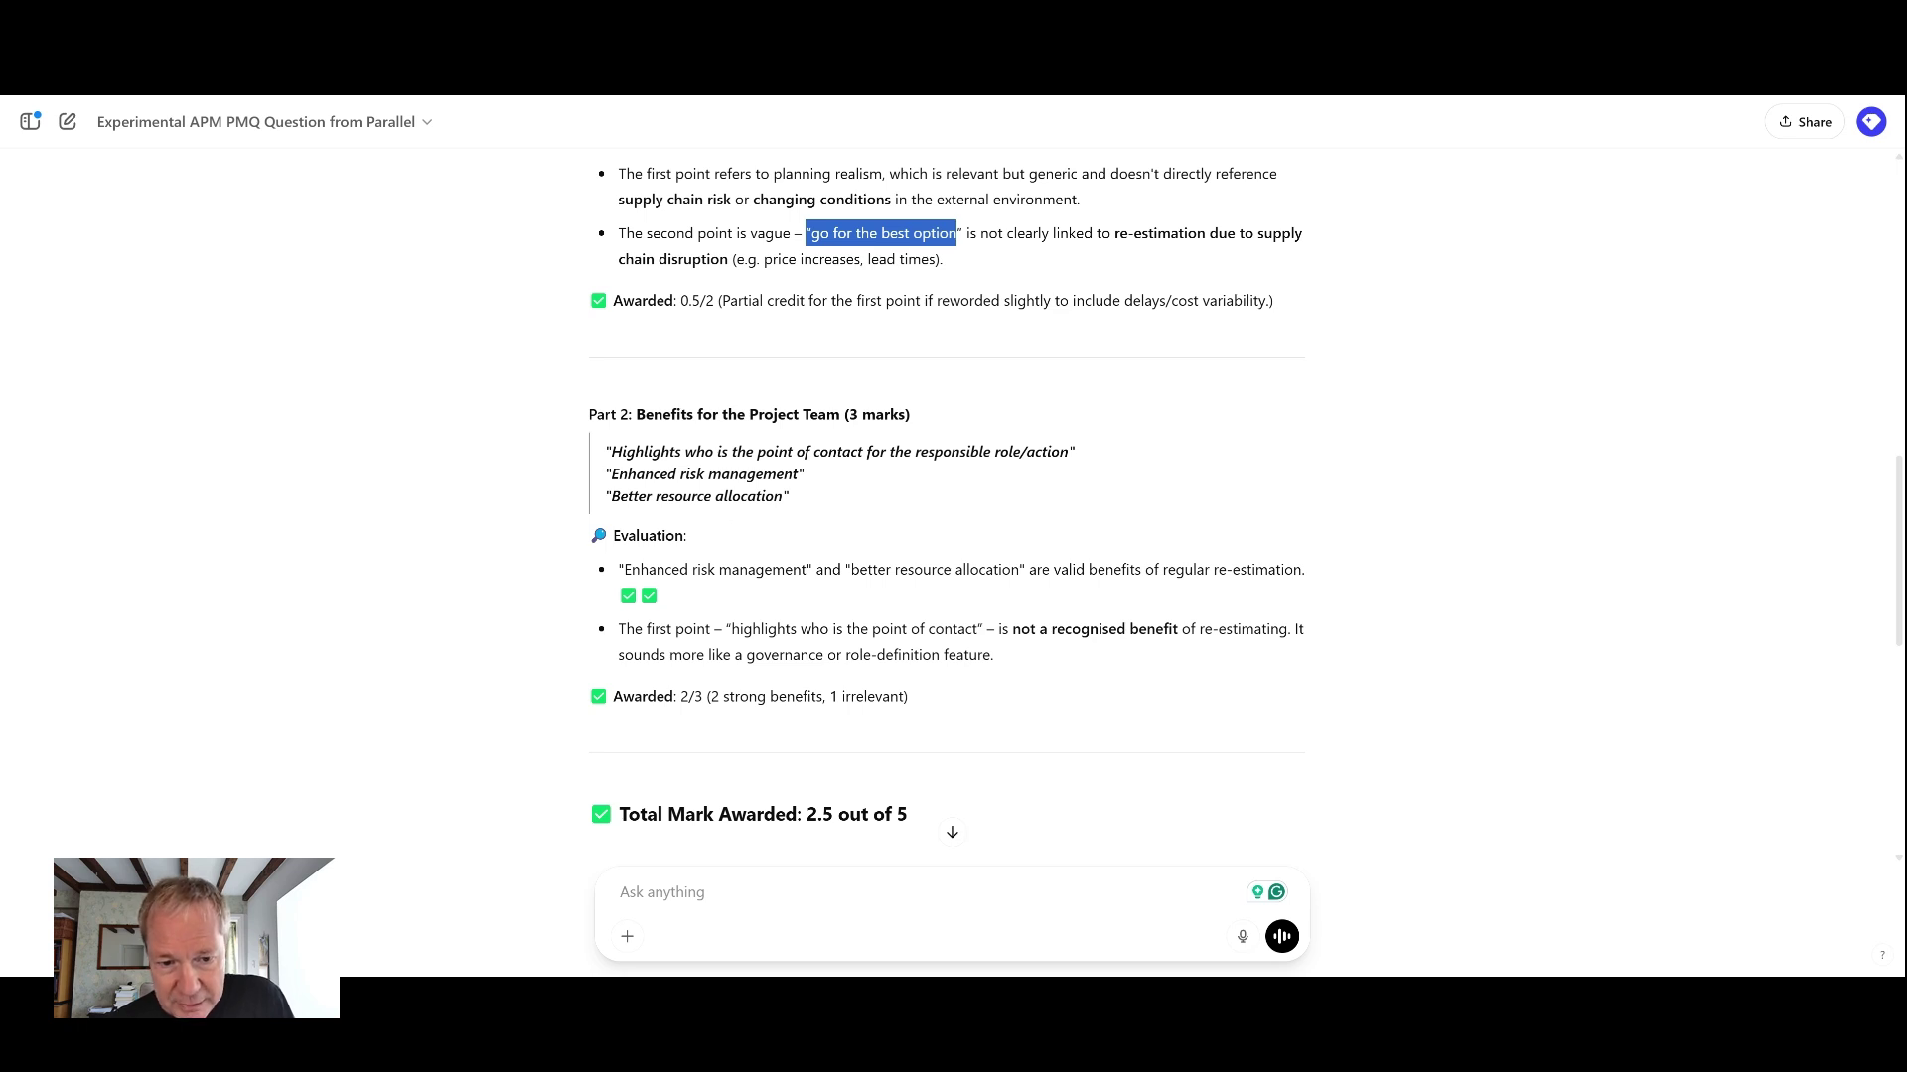
{"action": "left_click_drag", "start_coordinate": [605, 474], "coordinate": [810, 477]}
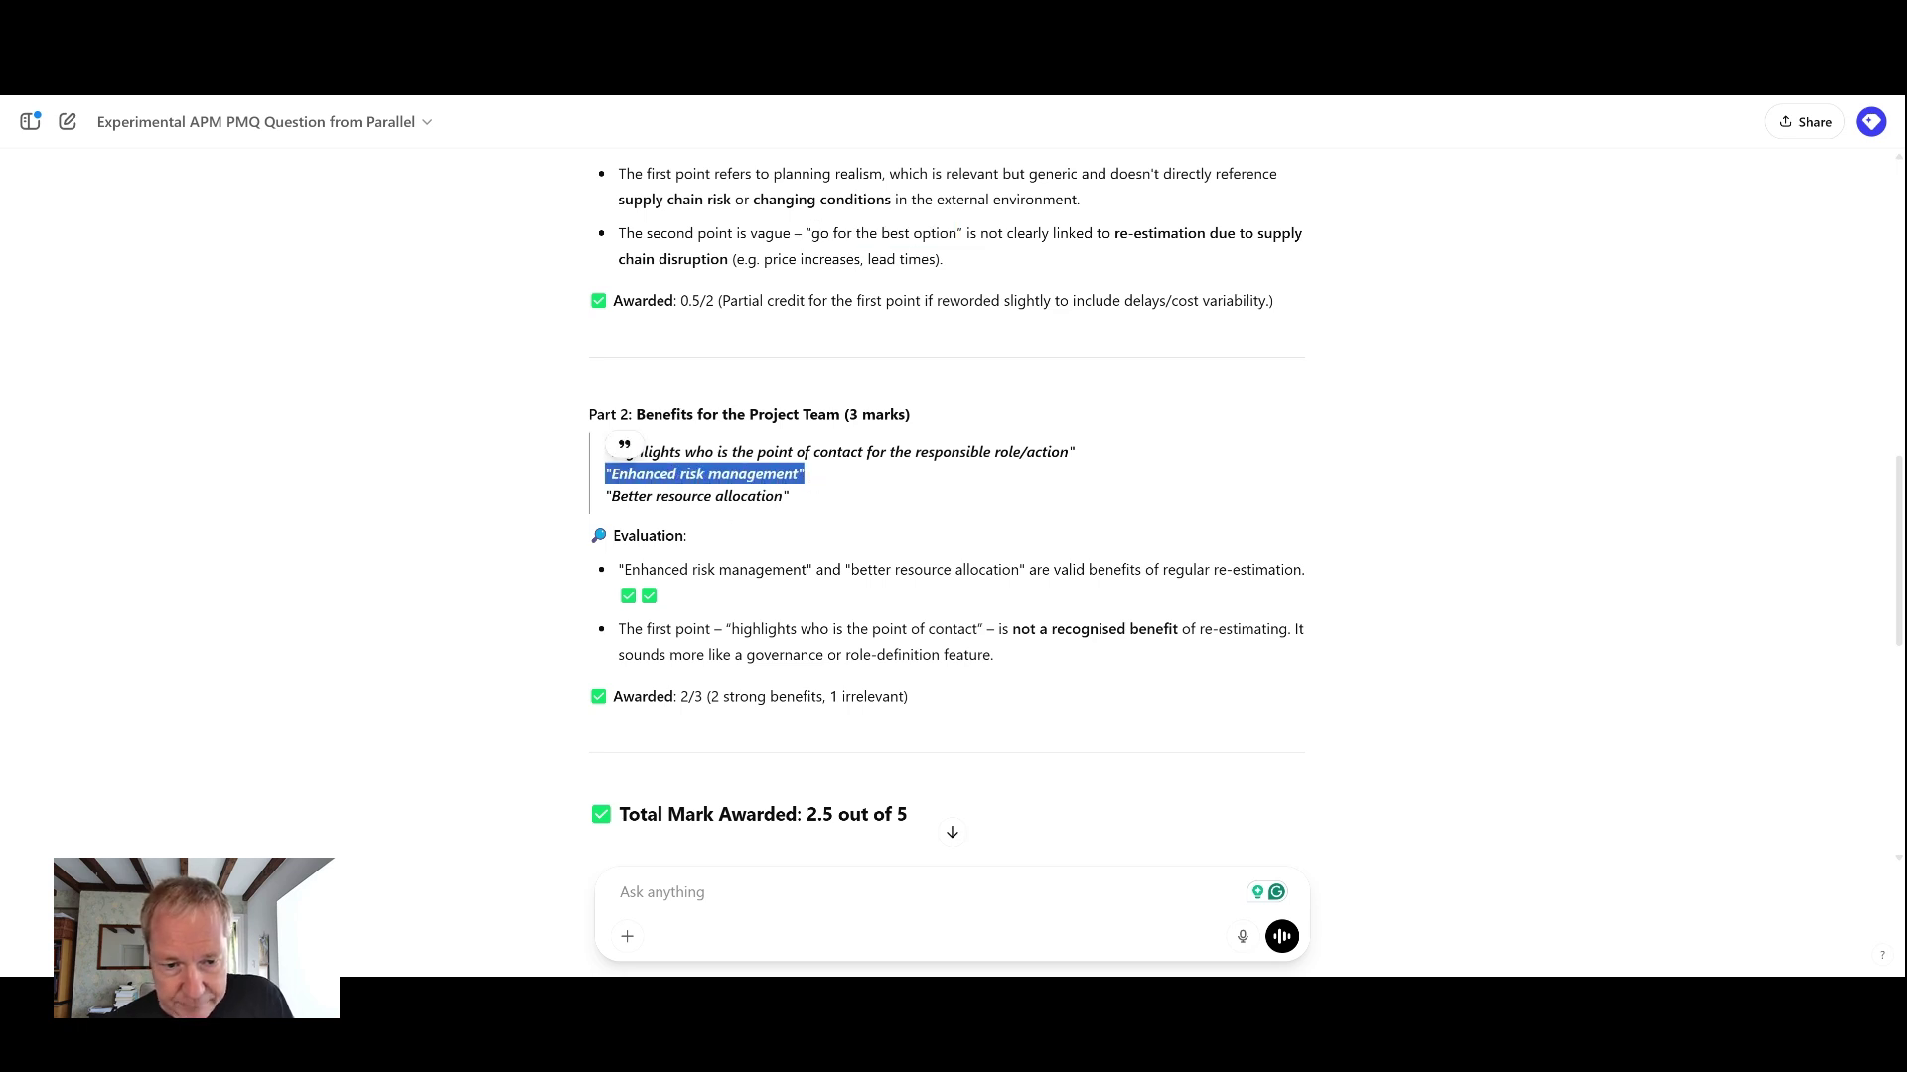
{"action": "left_click_drag", "start_coordinate": [610, 497], "coordinate": [789, 497]}
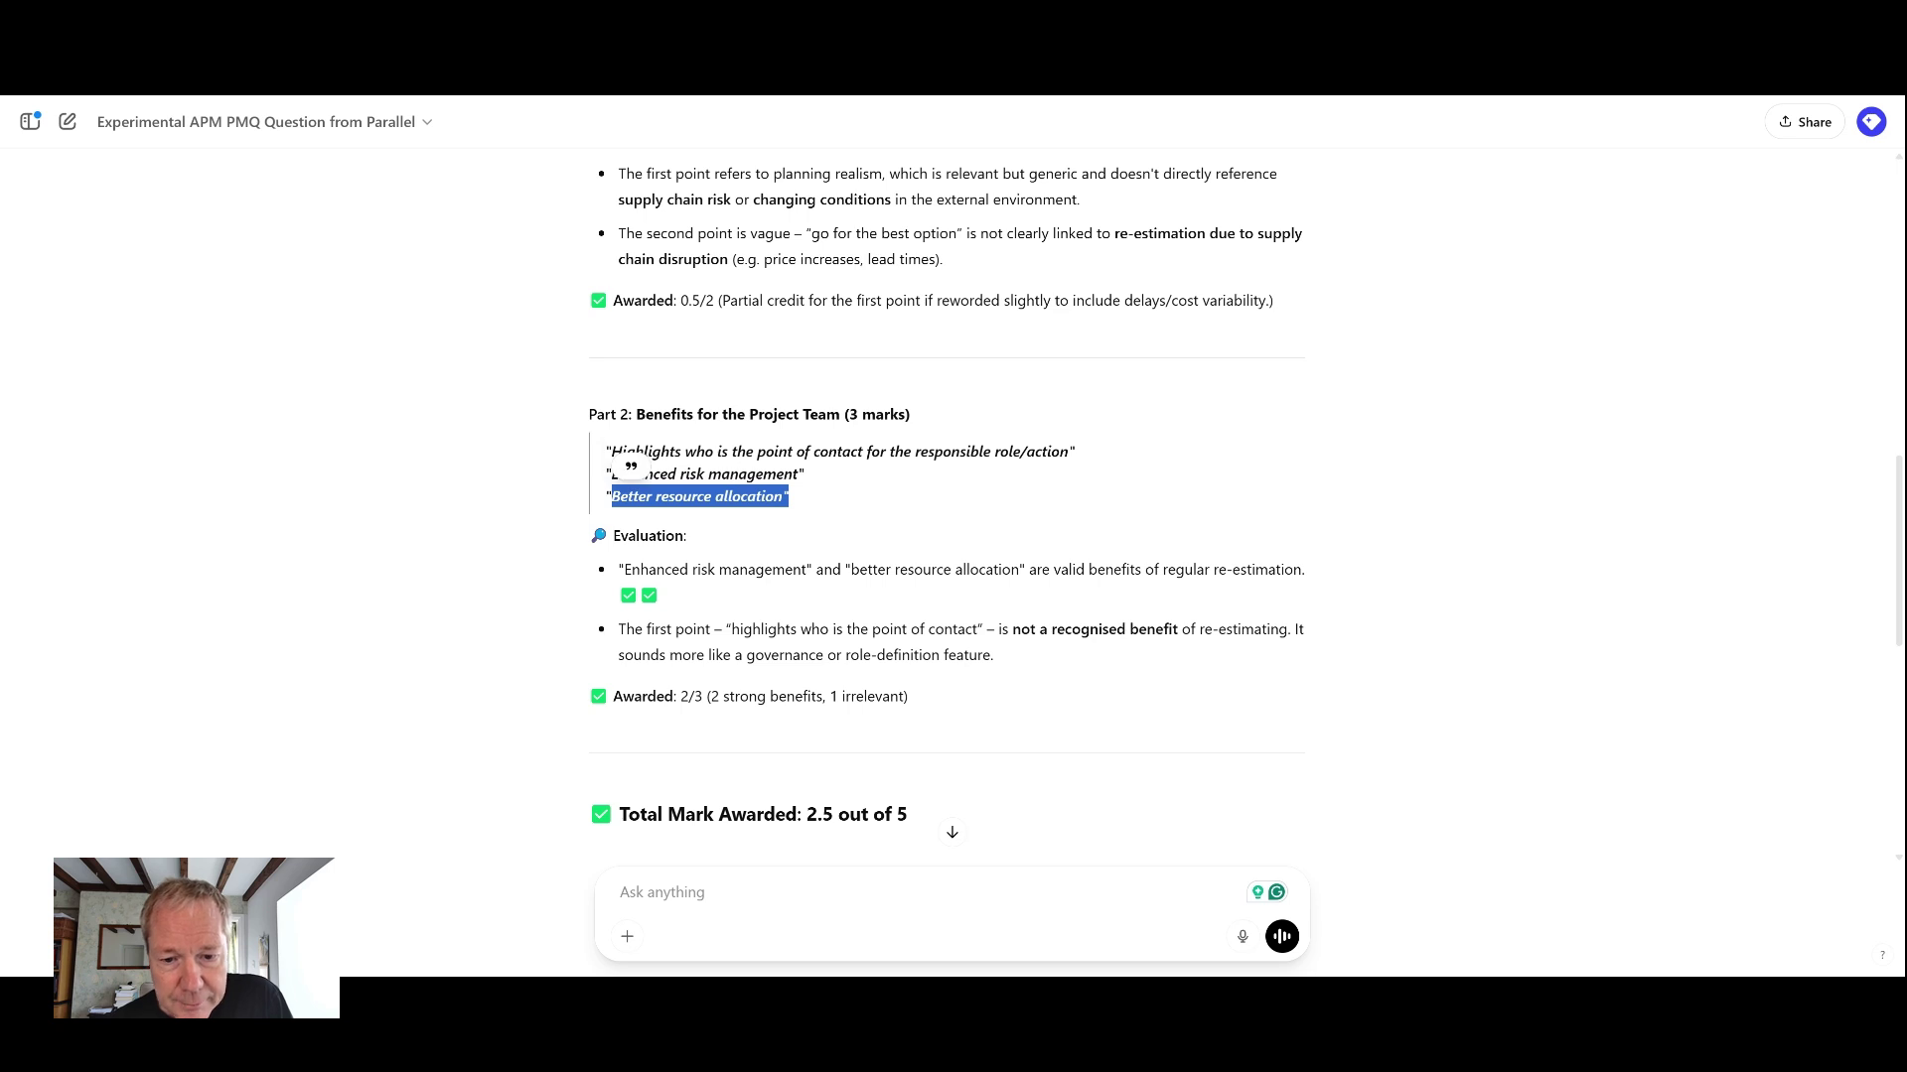
{"action": "left_click", "coordinate": [775, 625]}
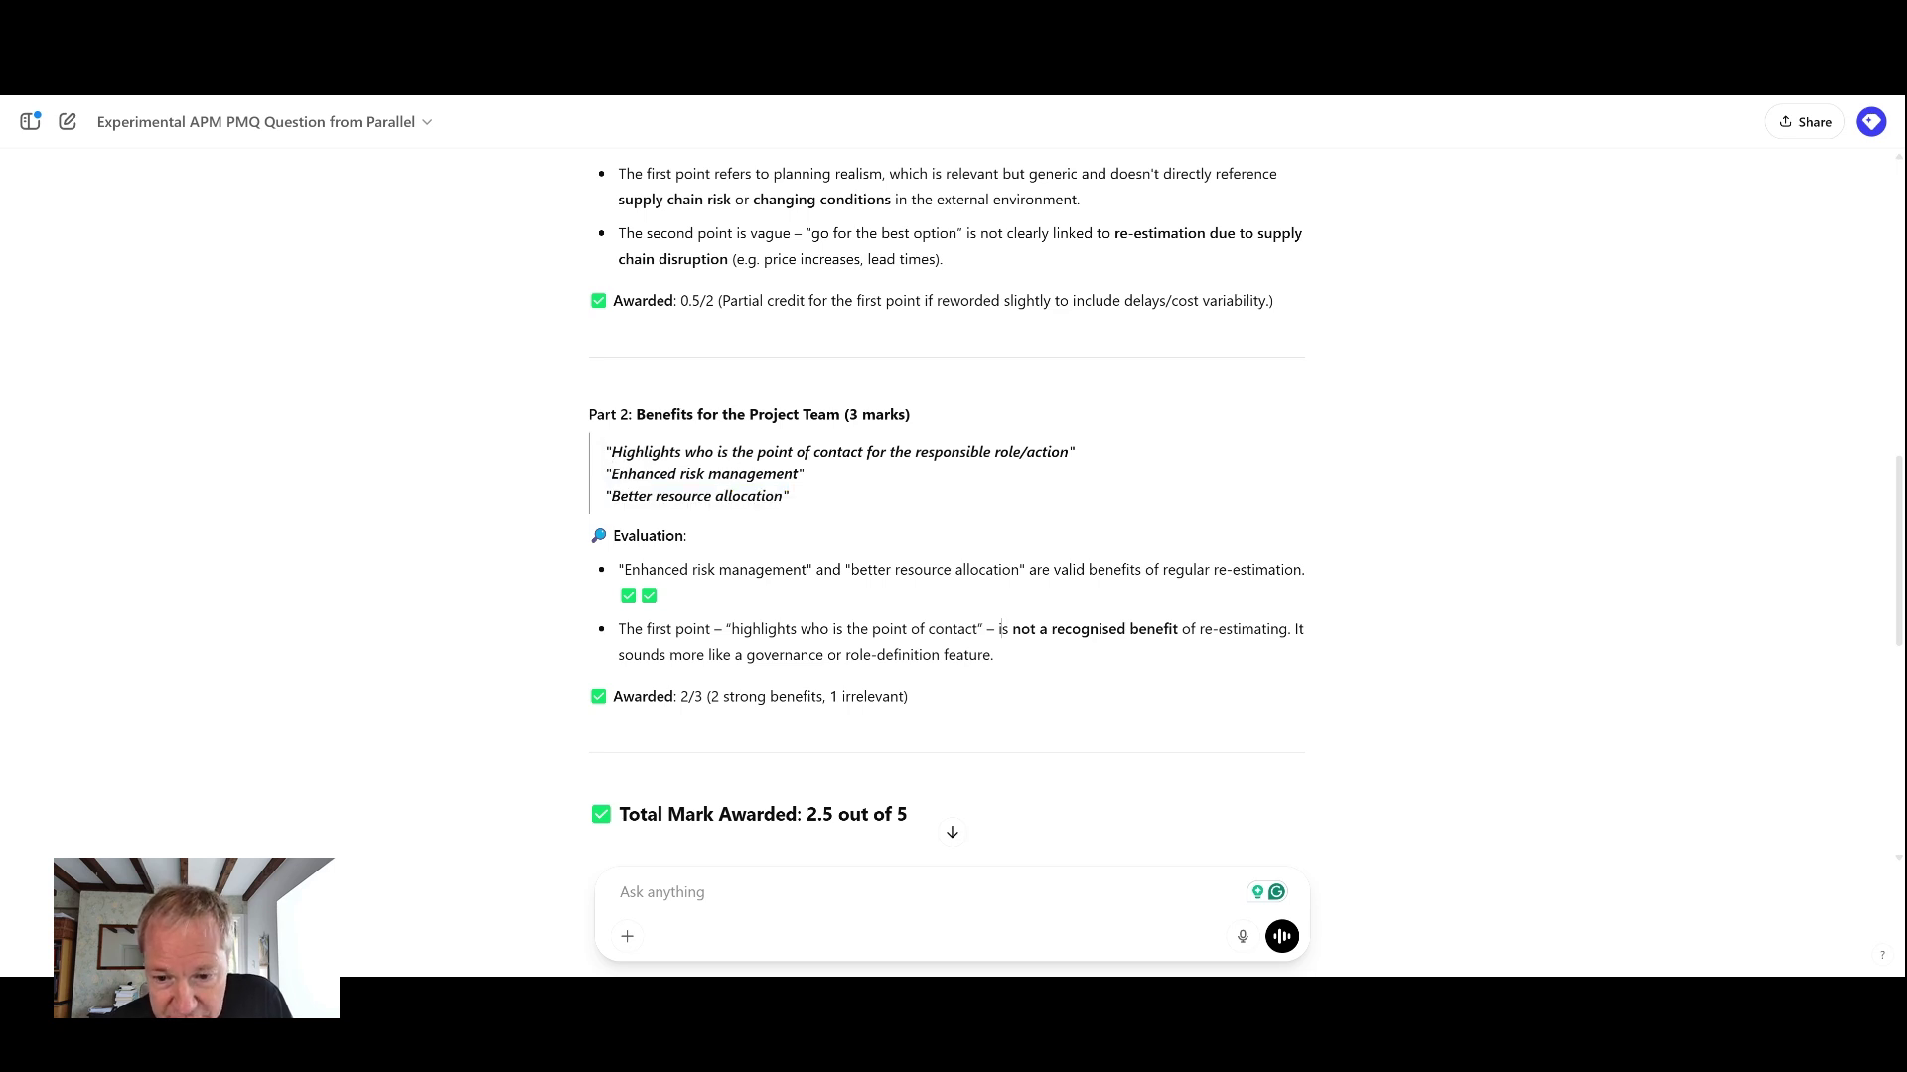
{"action": "left_click_drag", "start_coordinate": [1002, 629], "coordinate": [1292, 631]}
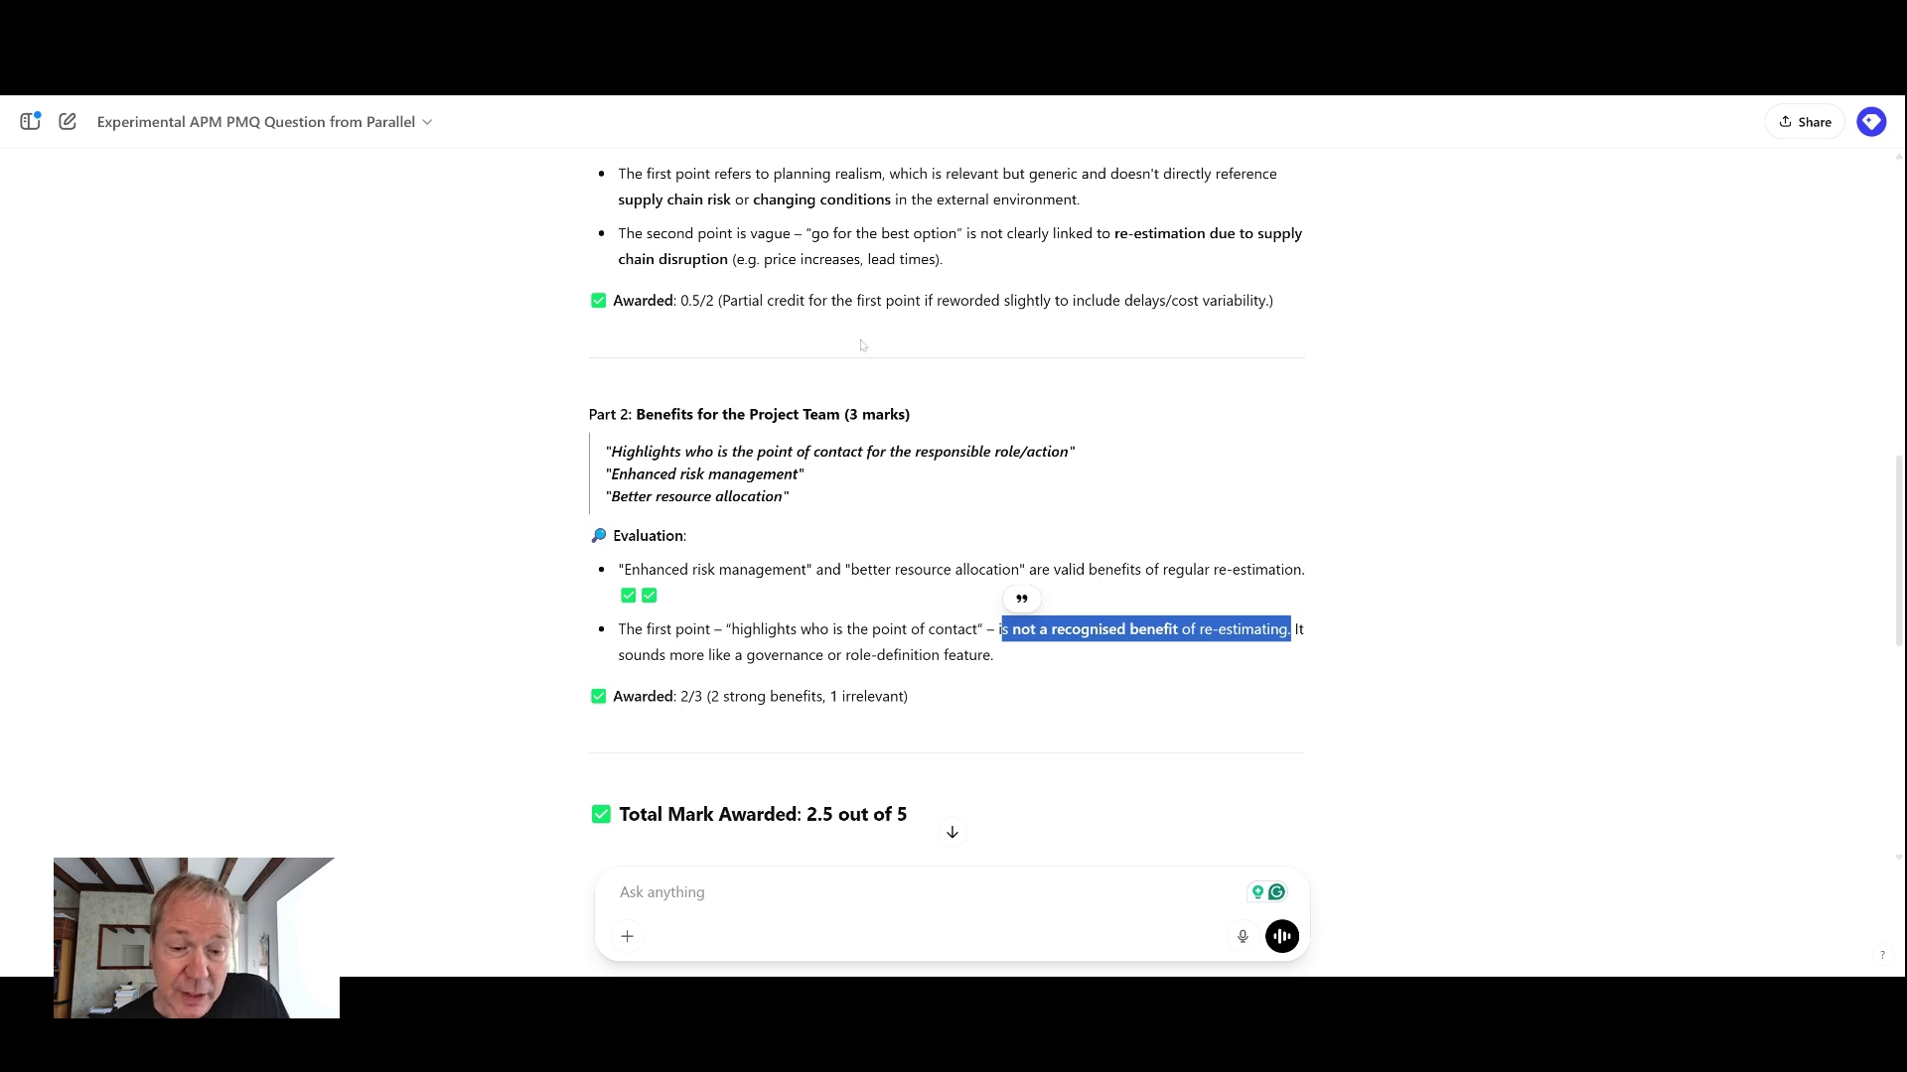
{"action": "scroll", "coordinate": [865, 343], "scroll_direction": "down", "scroll_amount": 3}
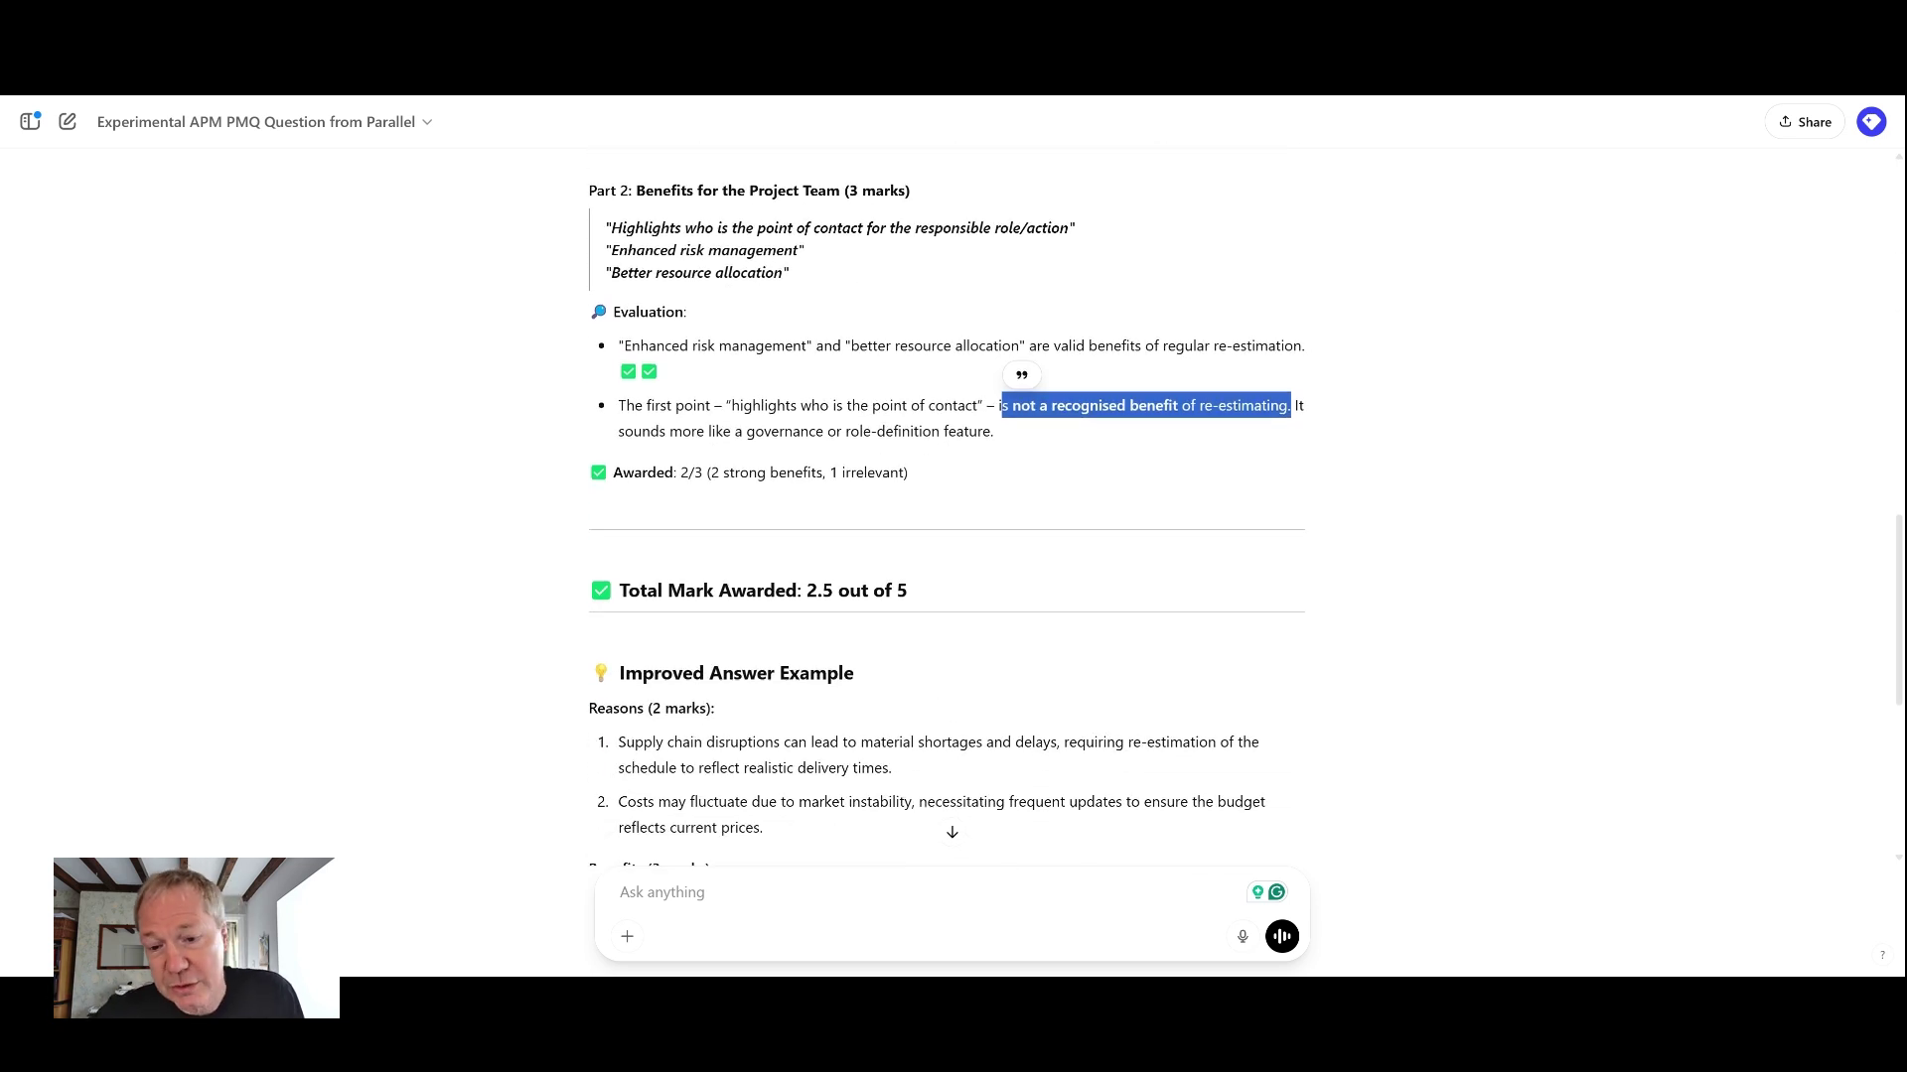
{"action": "scroll", "coordinate": [709, 476], "scroll_direction": "down", "scroll_amount": 5}
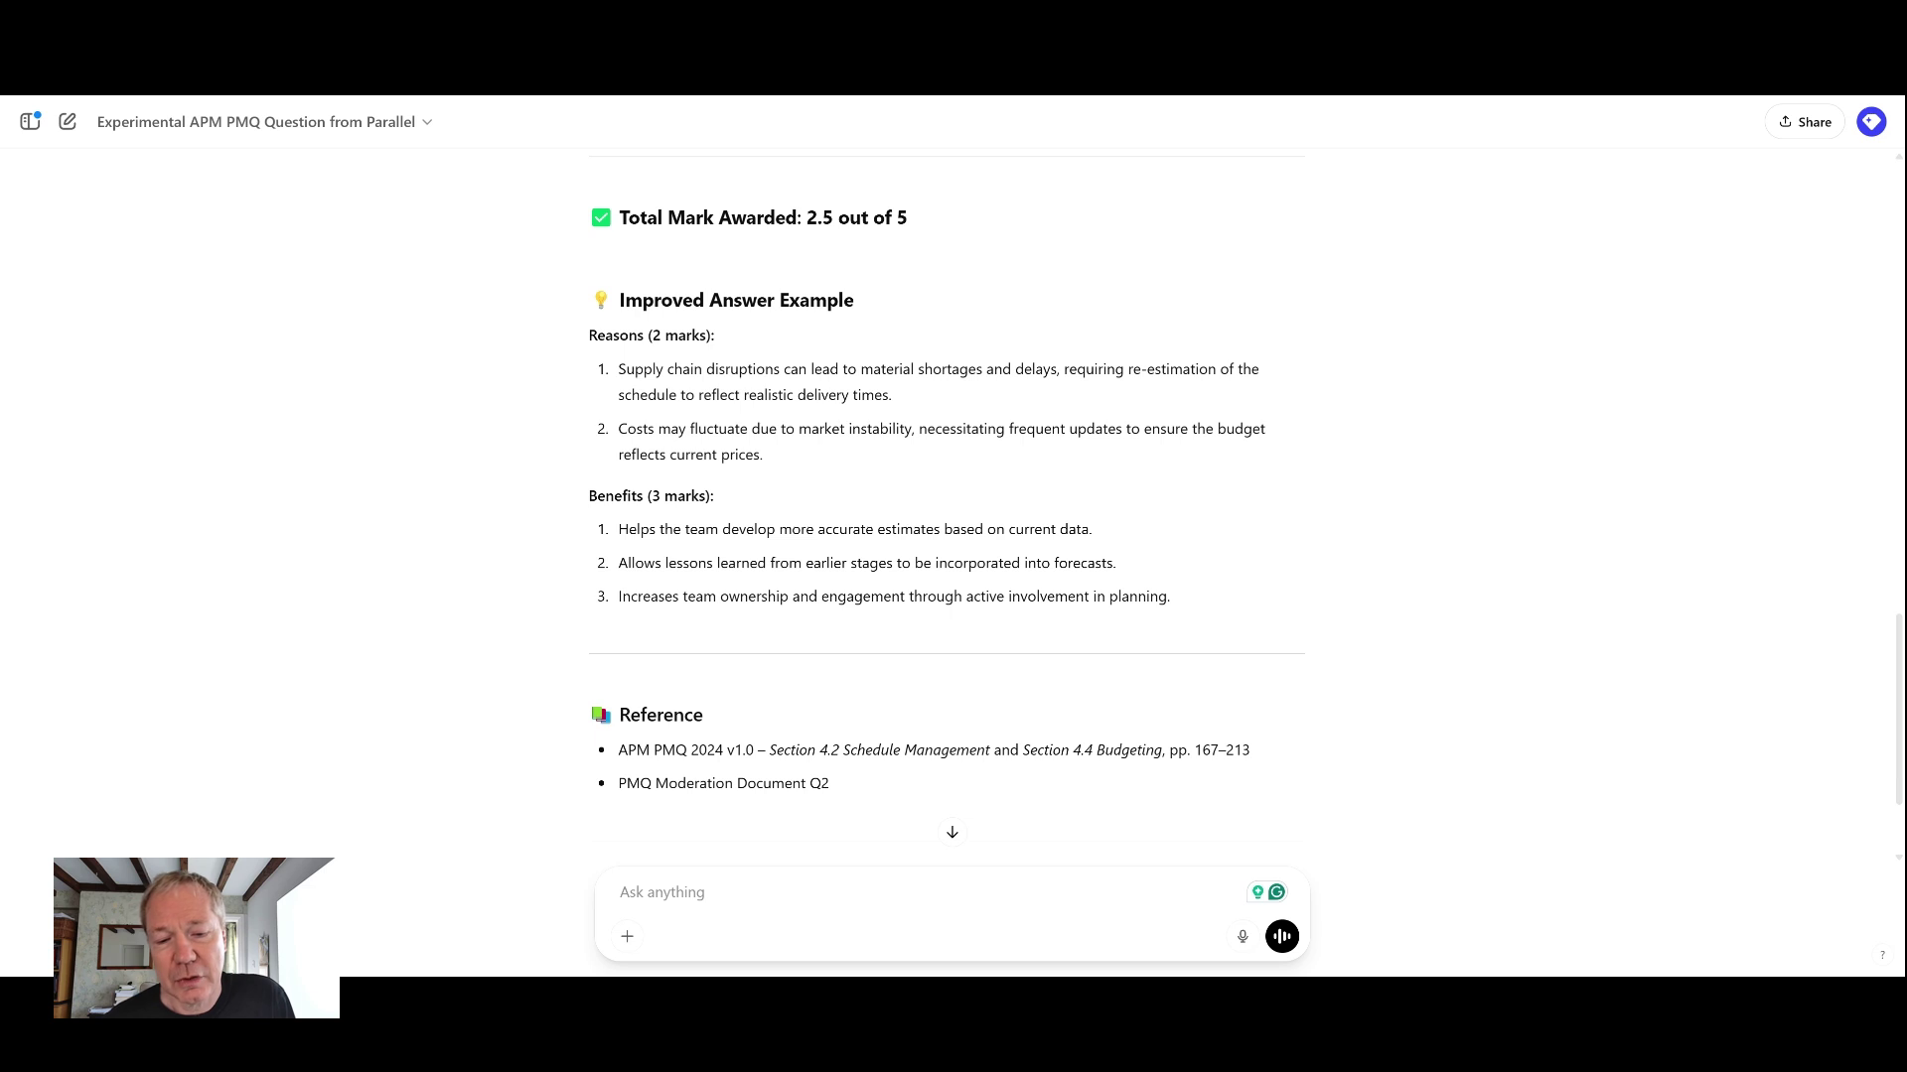
{"action": "left_click_drag", "start_coordinate": [620, 368], "coordinate": [905, 399]}
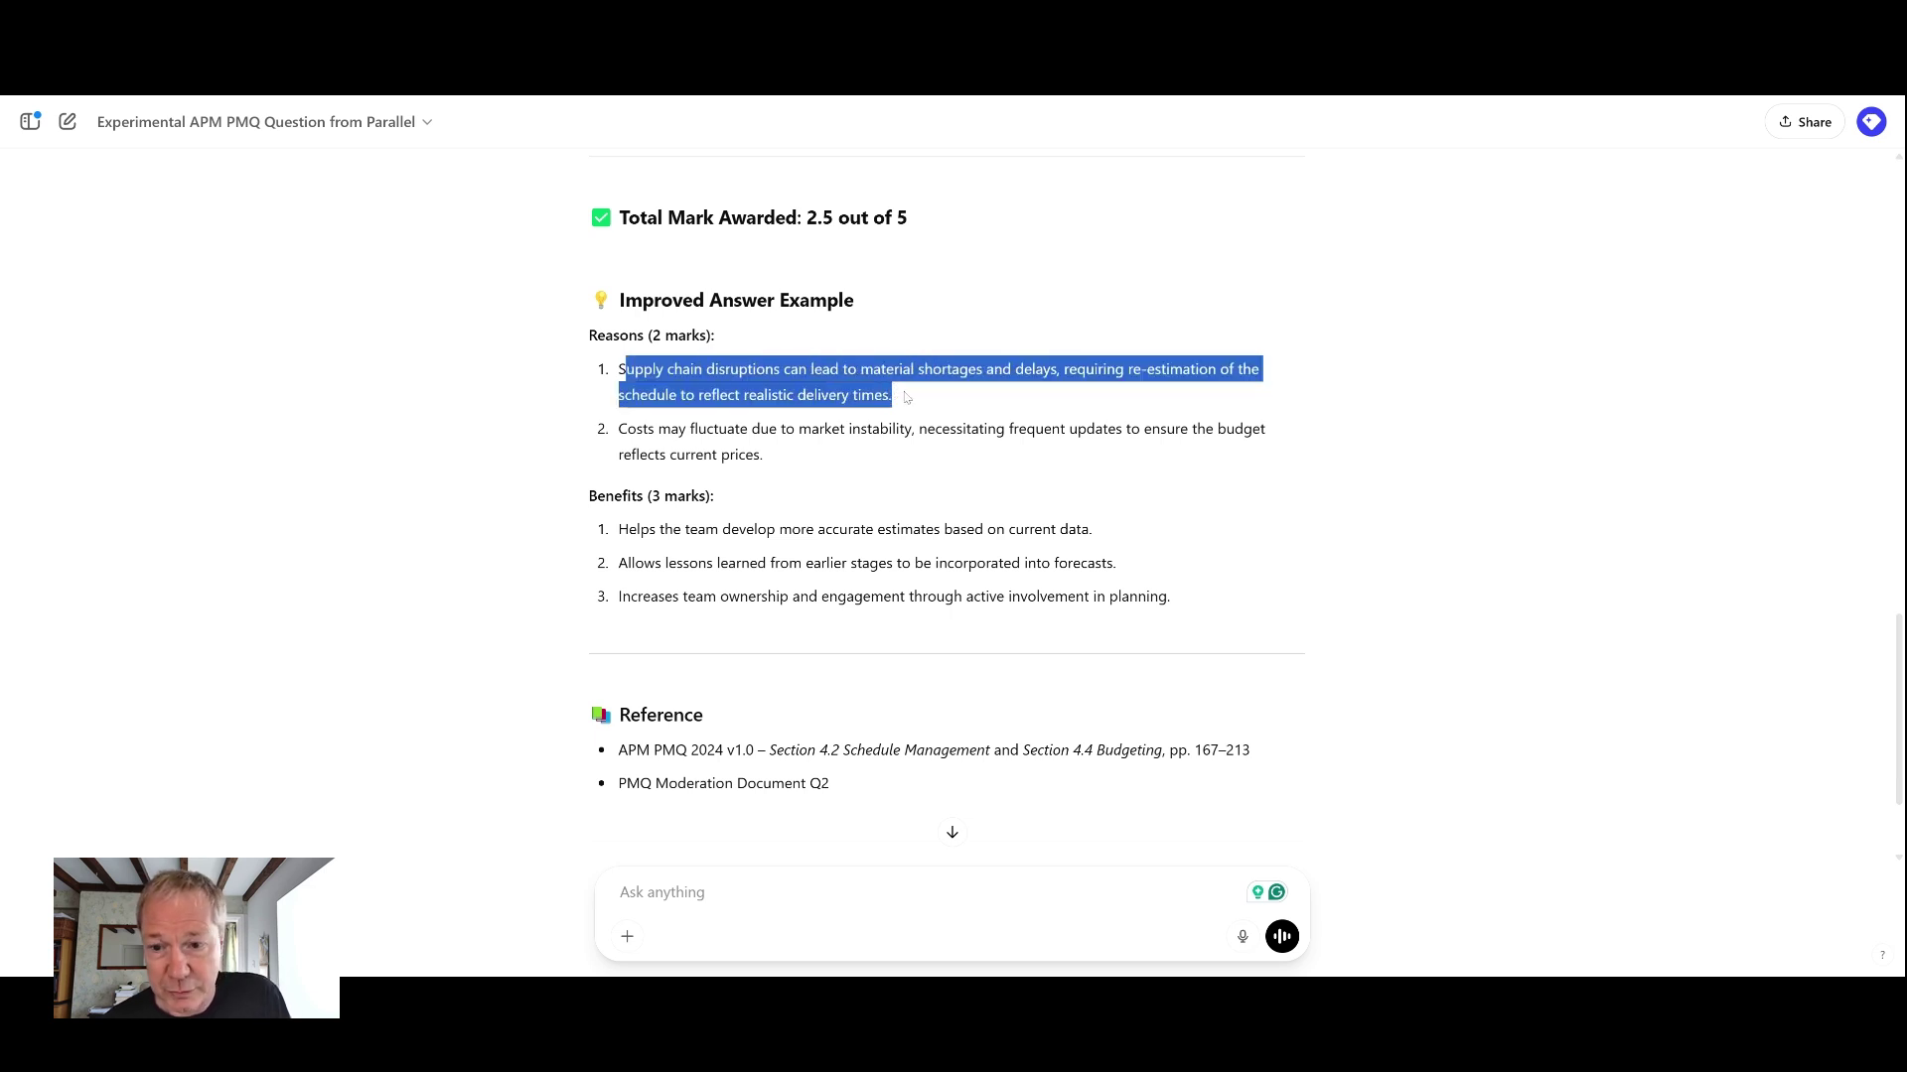
{"action": "left_click_drag", "start_coordinate": [905, 396], "coordinate": [904, 397]}
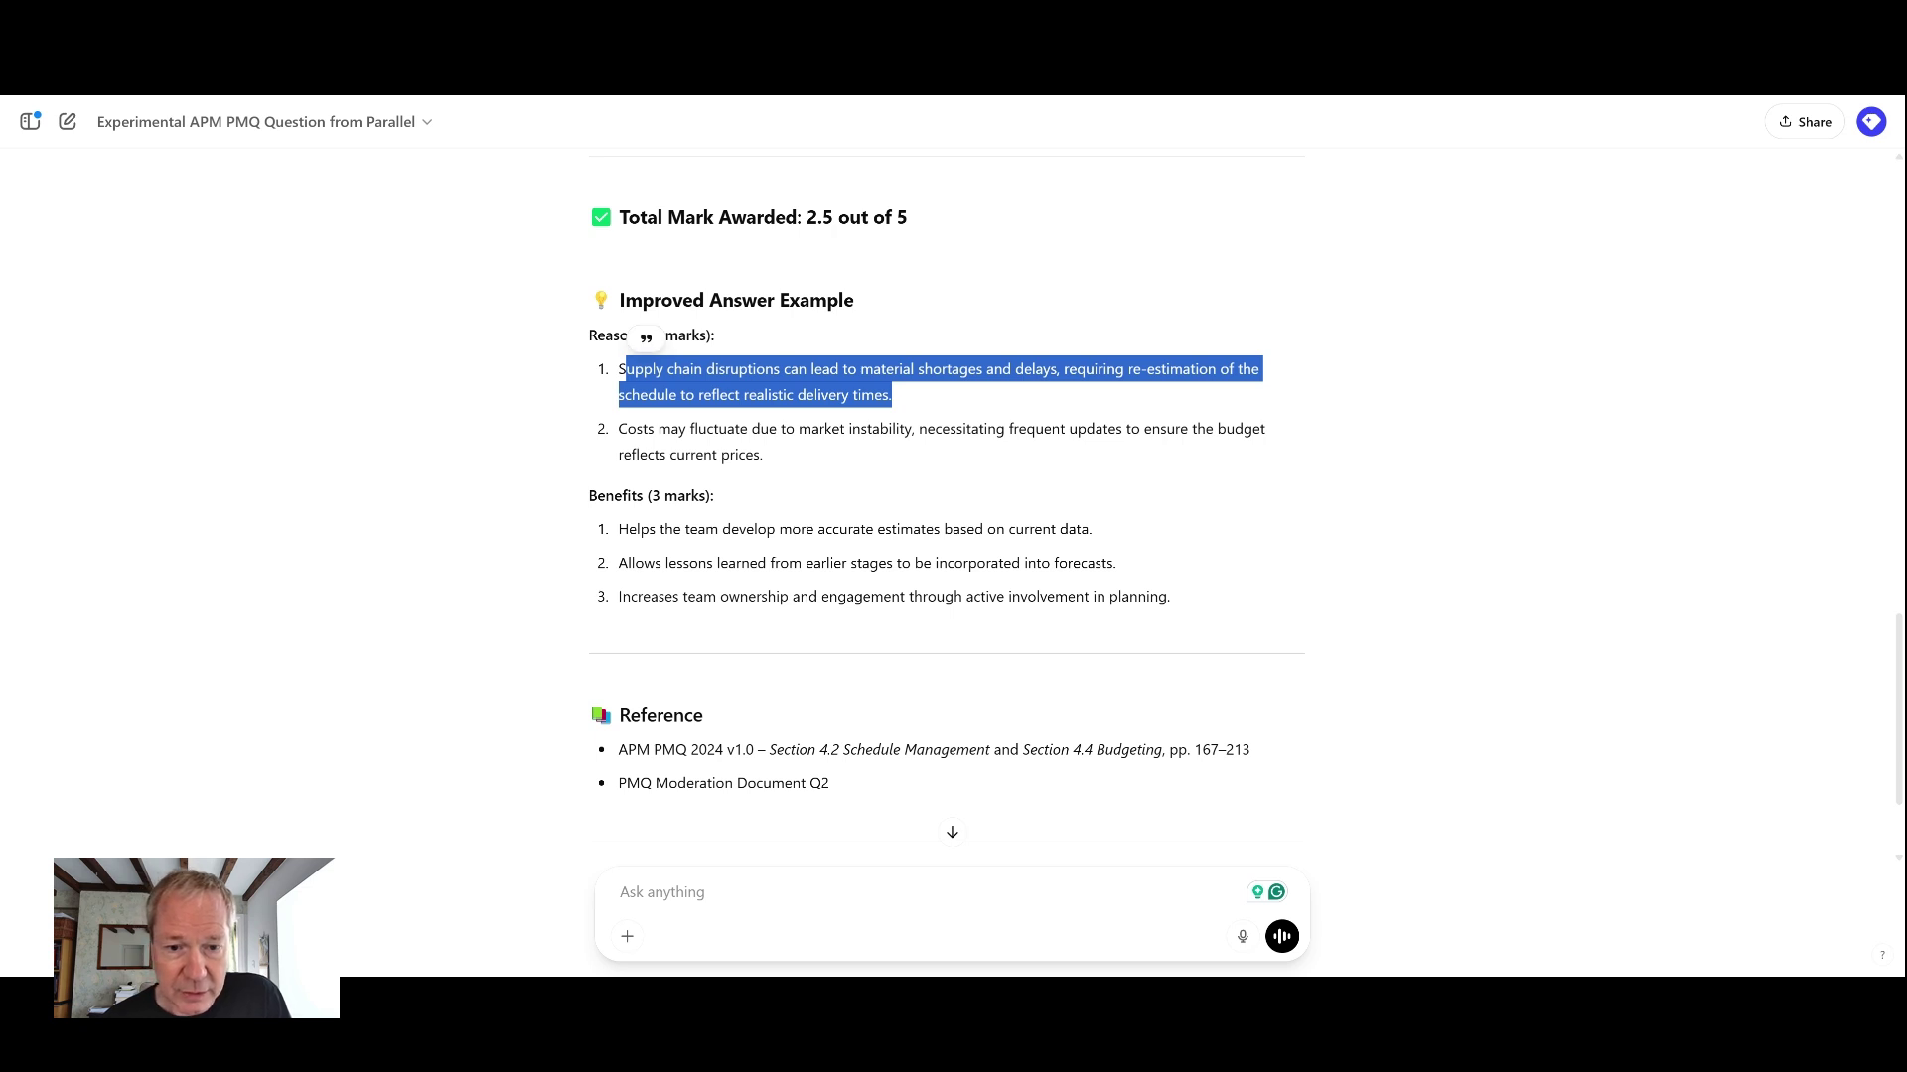
{"action": "left_click_drag", "start_coordinate": [619, 429], "coordinate": [776, 458]}
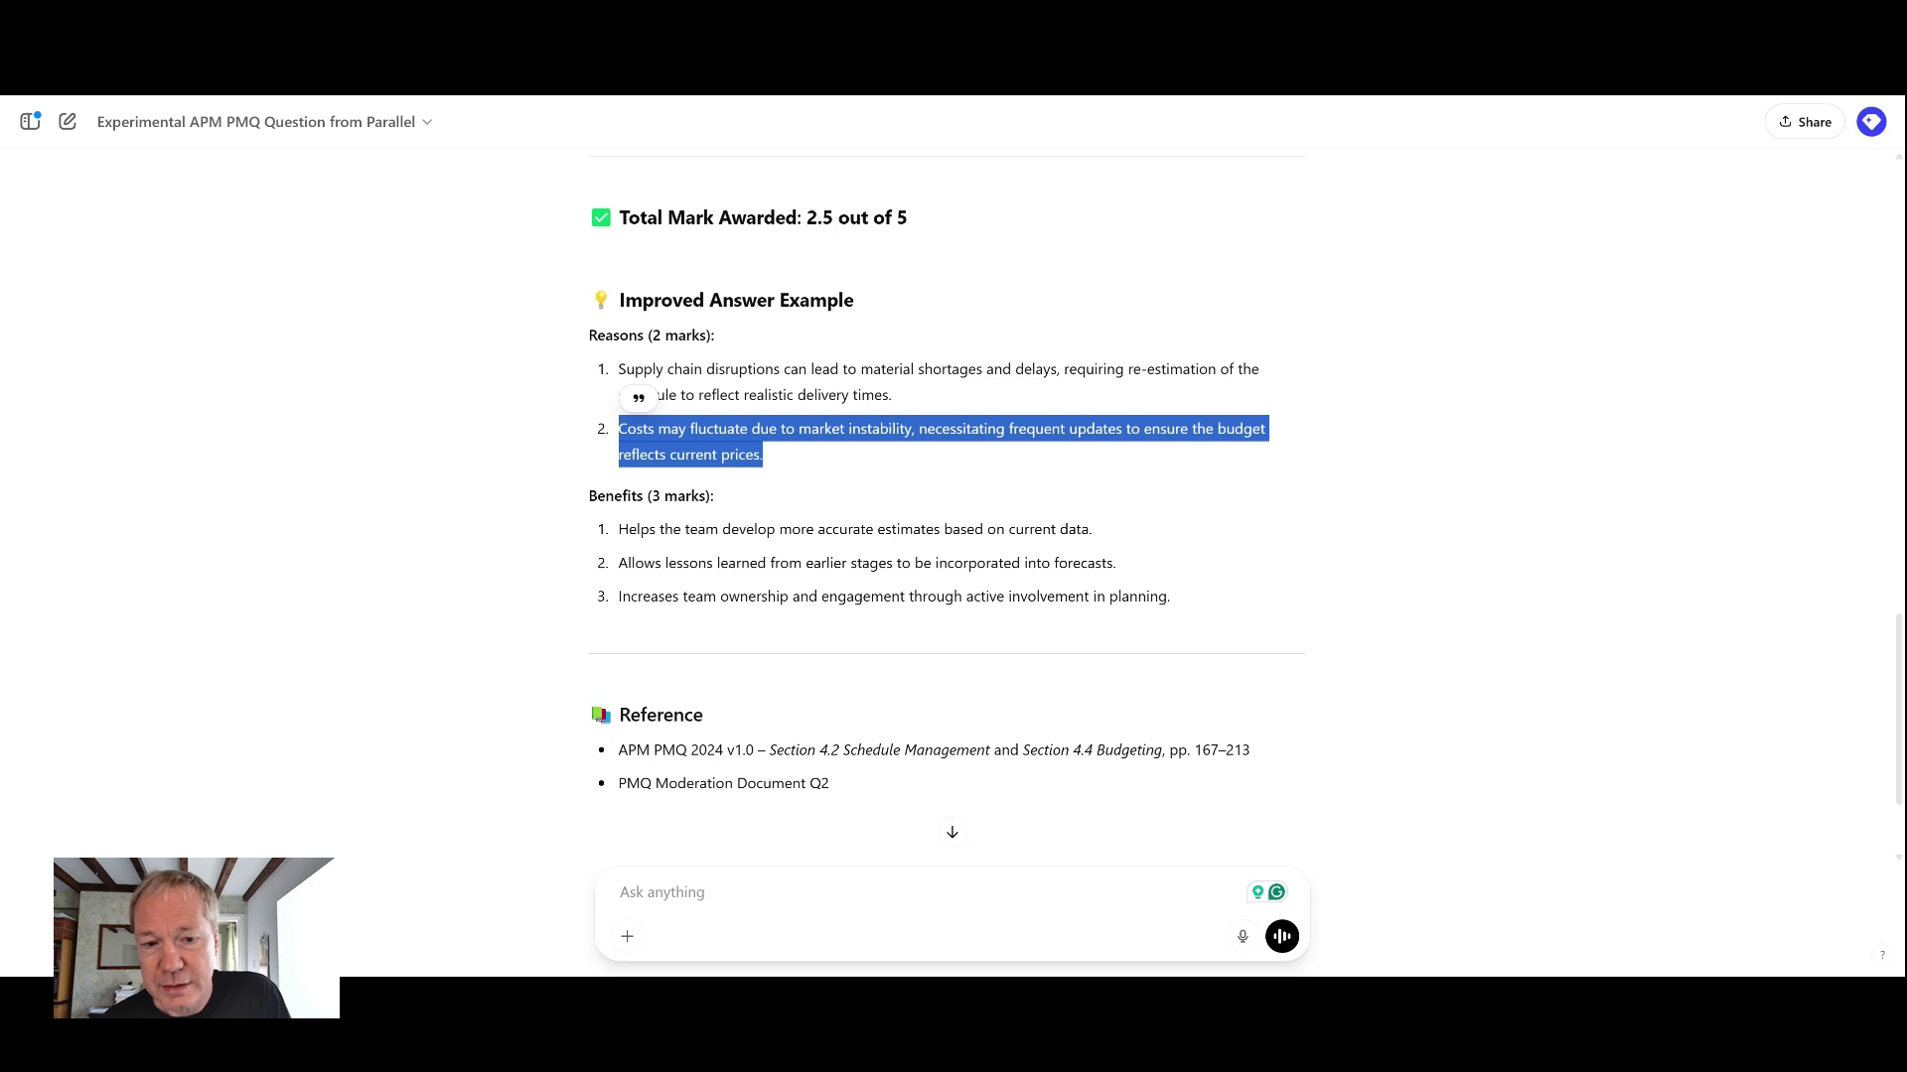
{"action": "left_click", "coordinate": [1268, 429]}
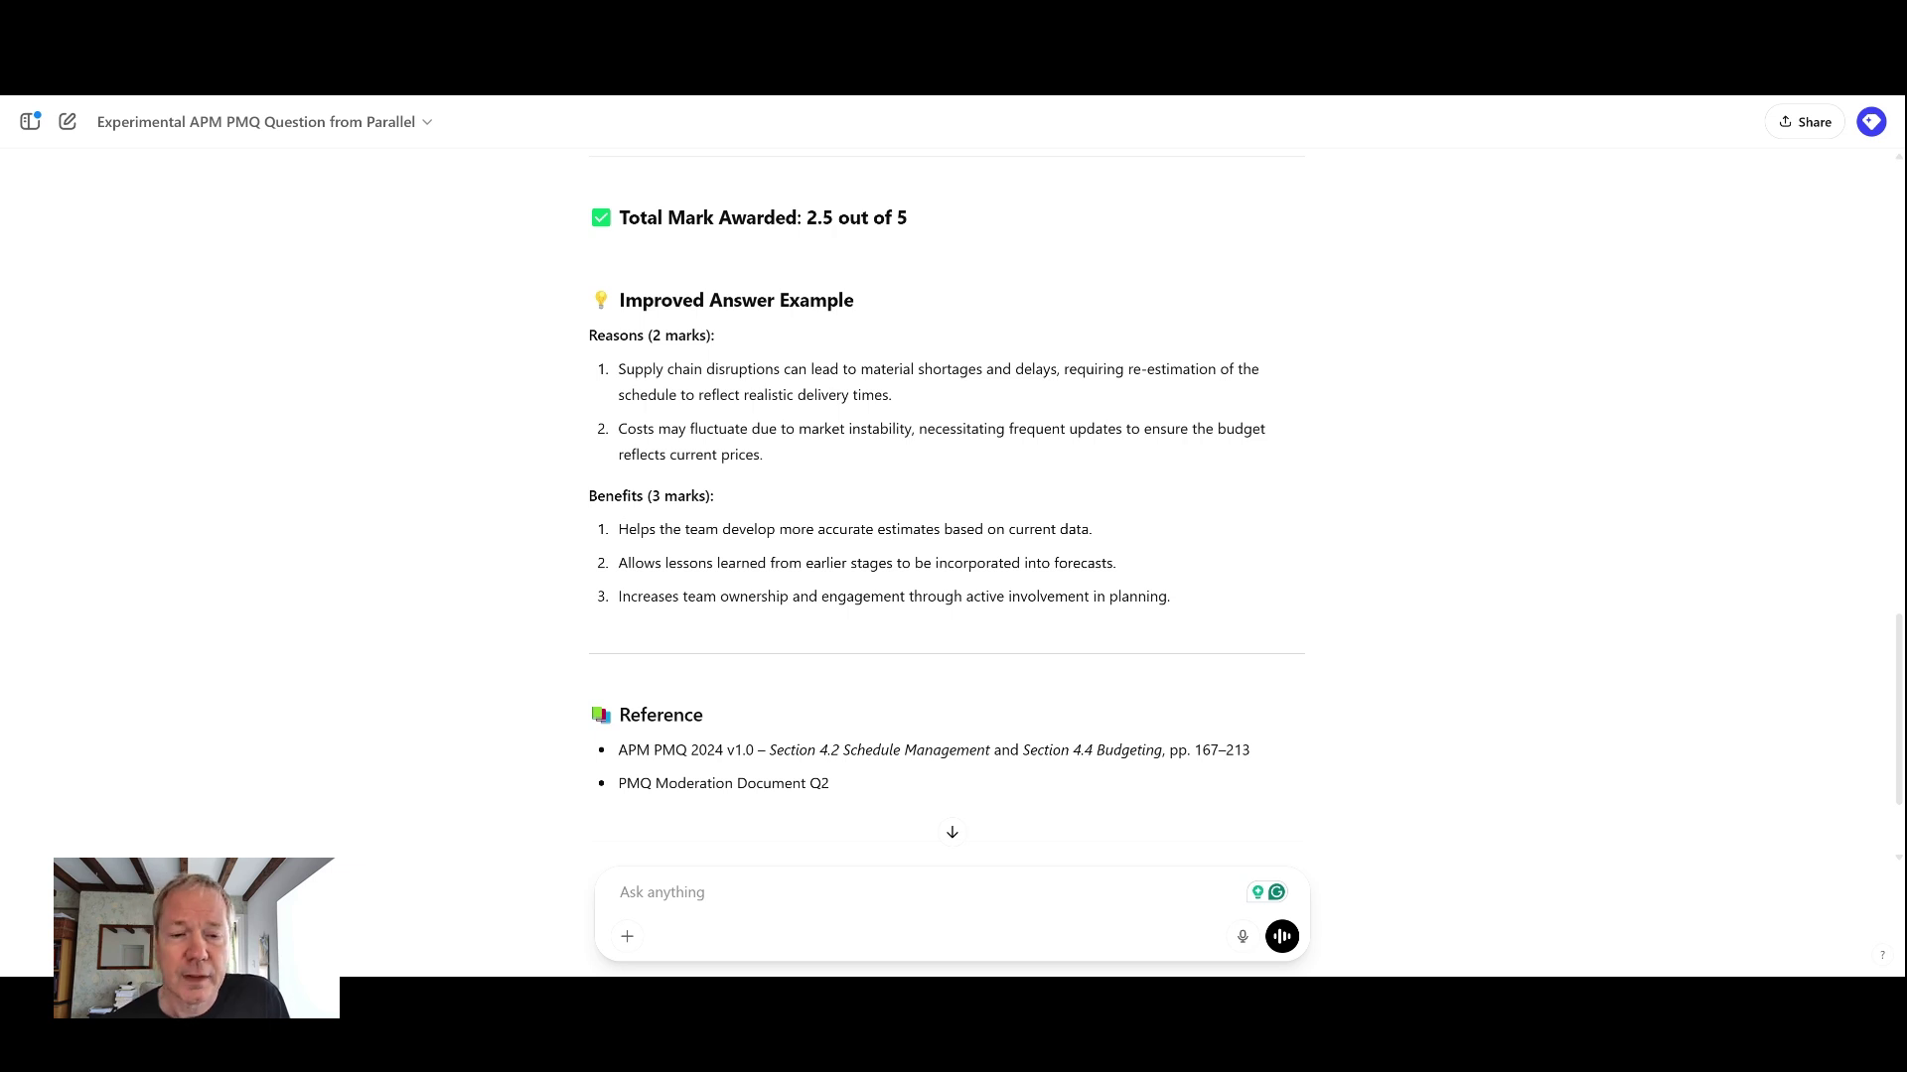
{"action": "left_click_drag", "start_coordinate": [628, 528], "coordinate": [1093, 531]}
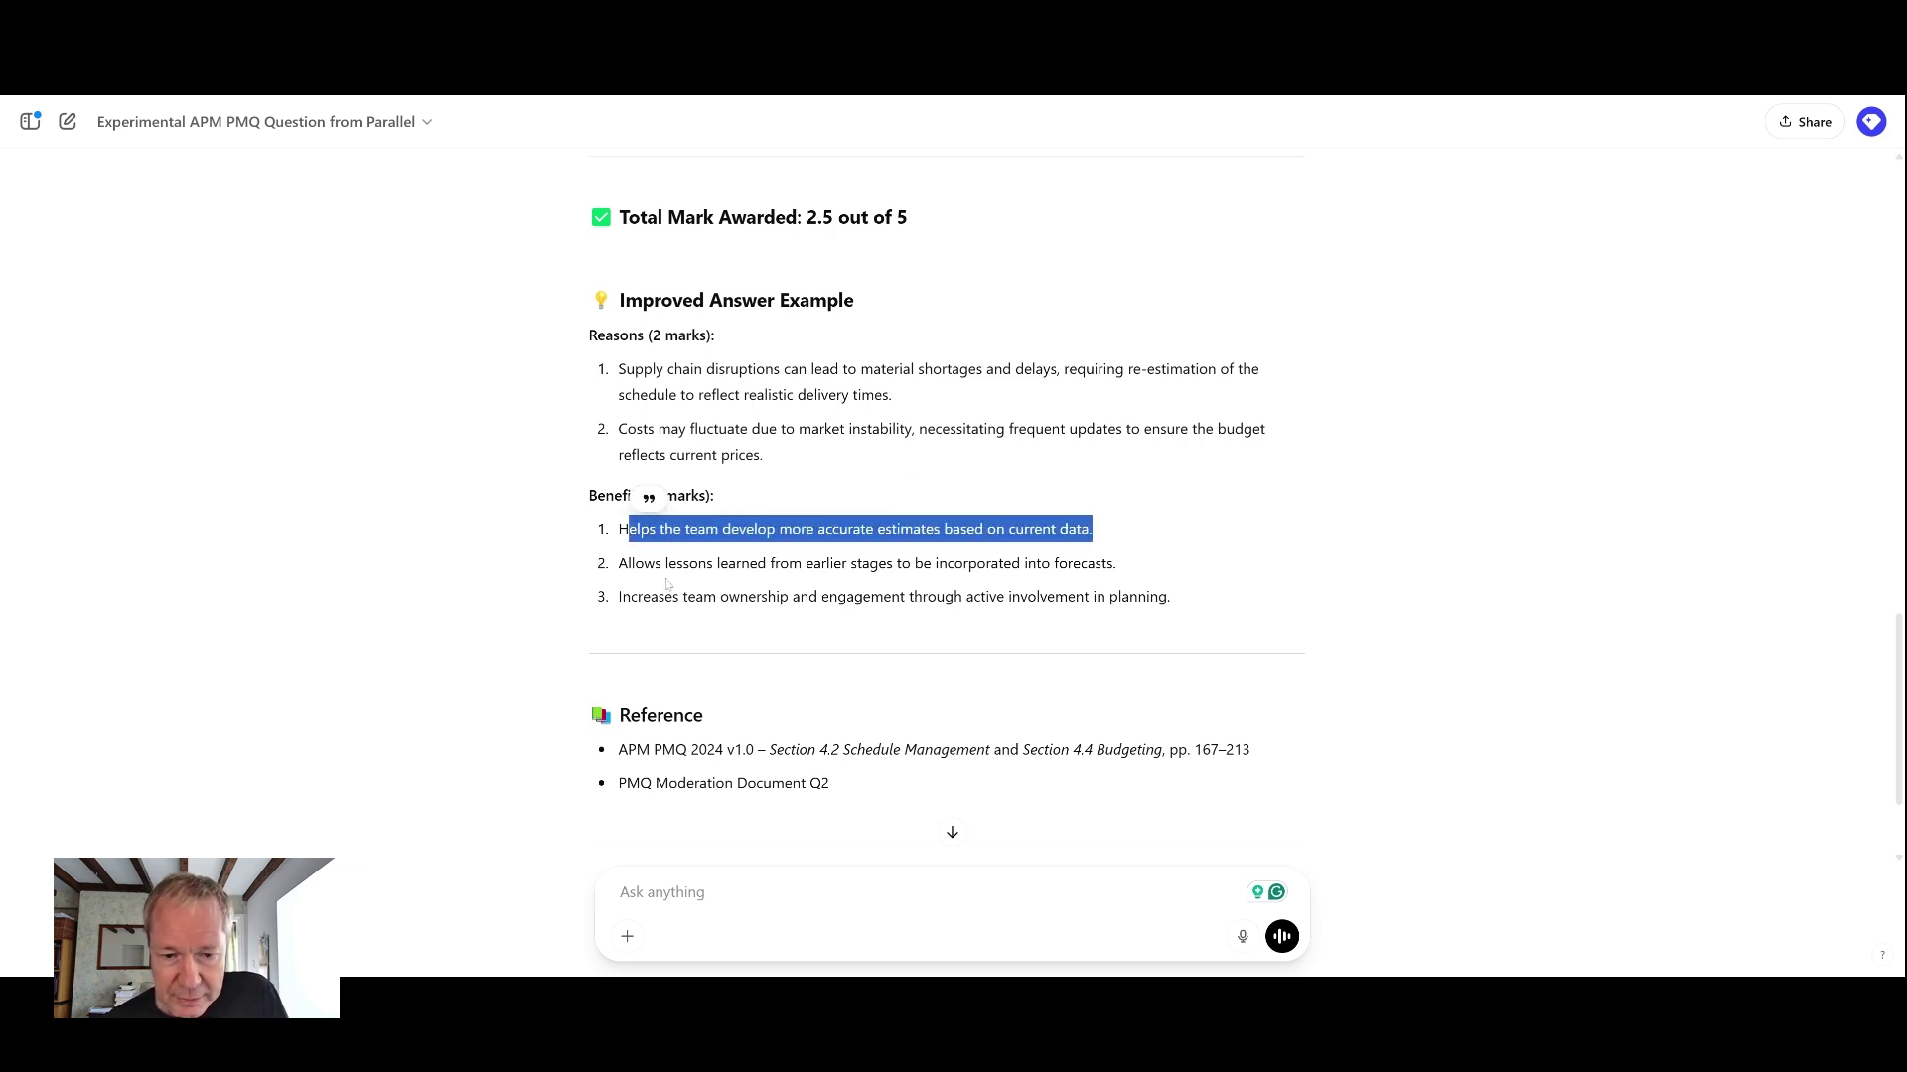
{"action": "left_click_drag", "start_coordinate": [633, 564], "coordinate": [1097, 564]}
{"action": "left_click_drag", "start_coordinate": [620, 596], "coordinate": [1174, 600]}
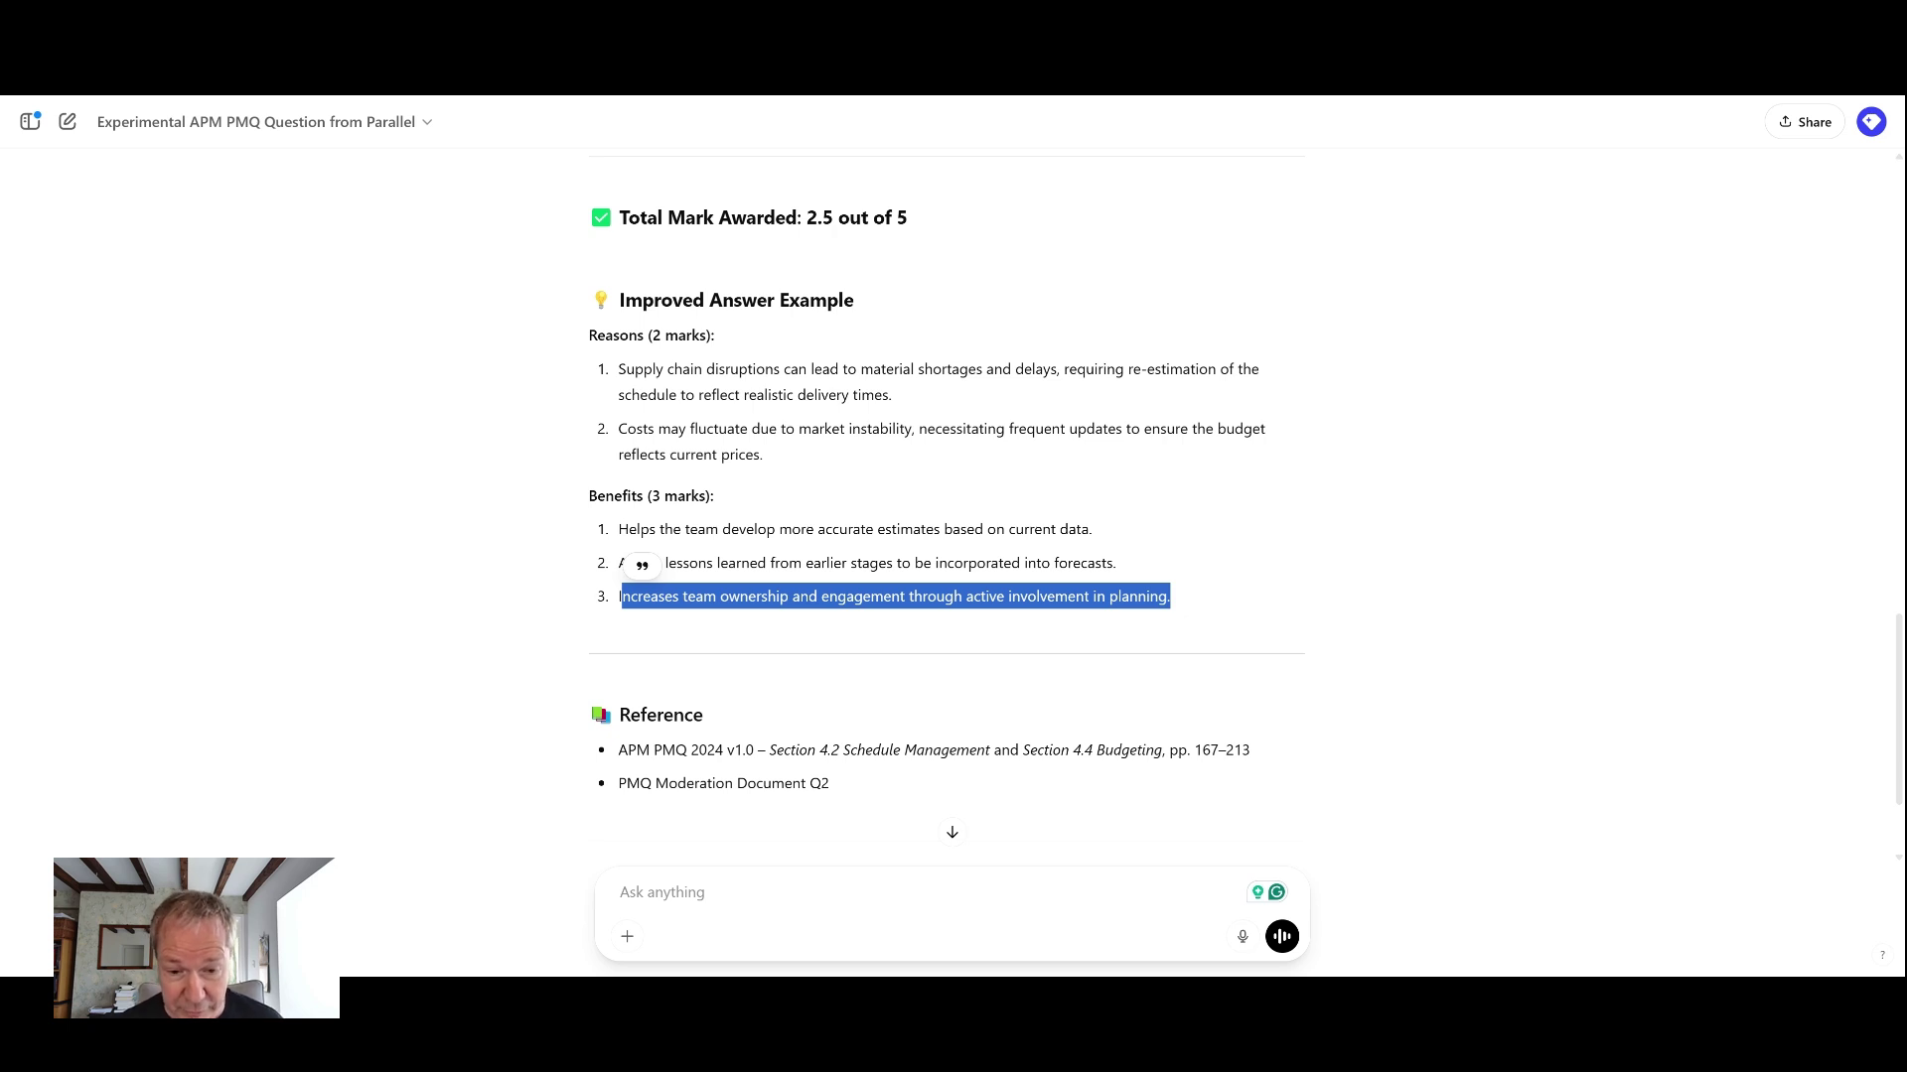
{"action": "scroll", "coordinate": [954, 597], "scroll_direction": "down", "scroll_amount": 1}
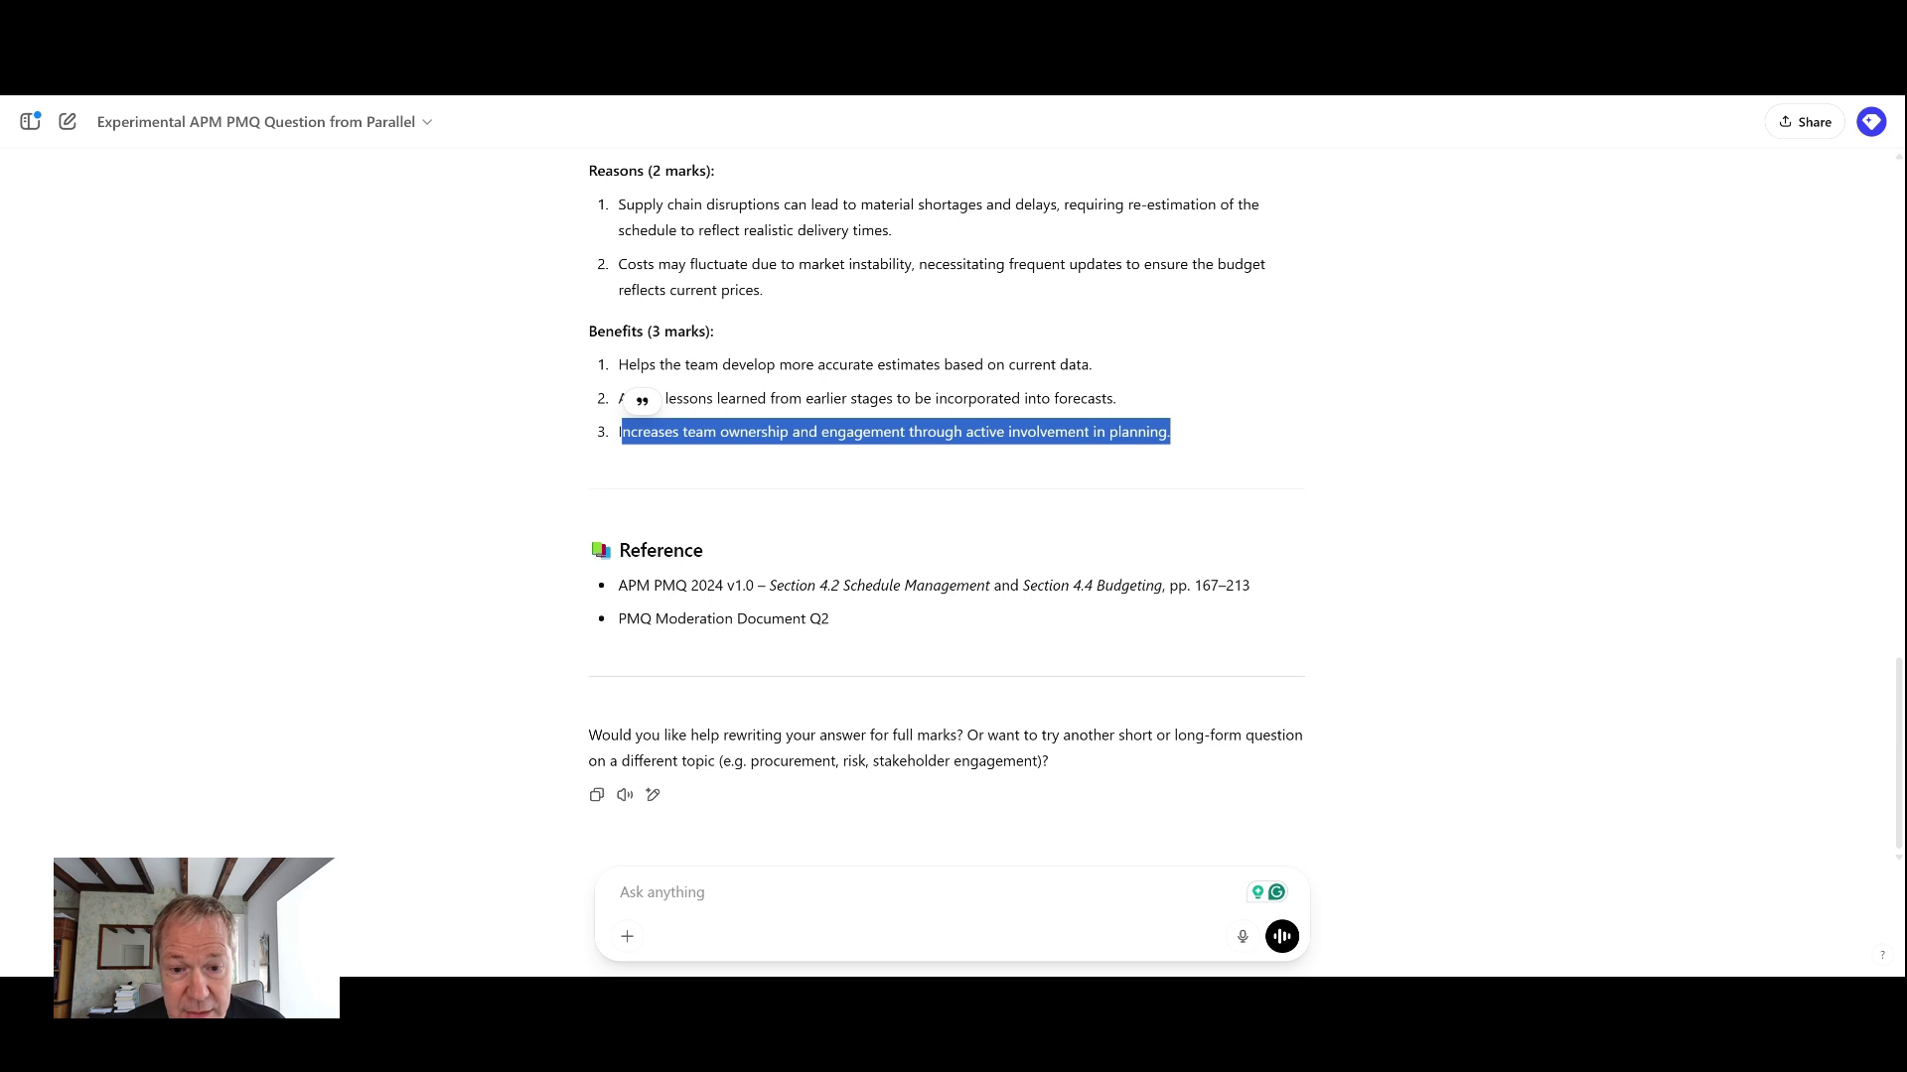
{"action": "left_click_drag", "start_coordinate": [766, 585], "coordinate": [1252, 585]}
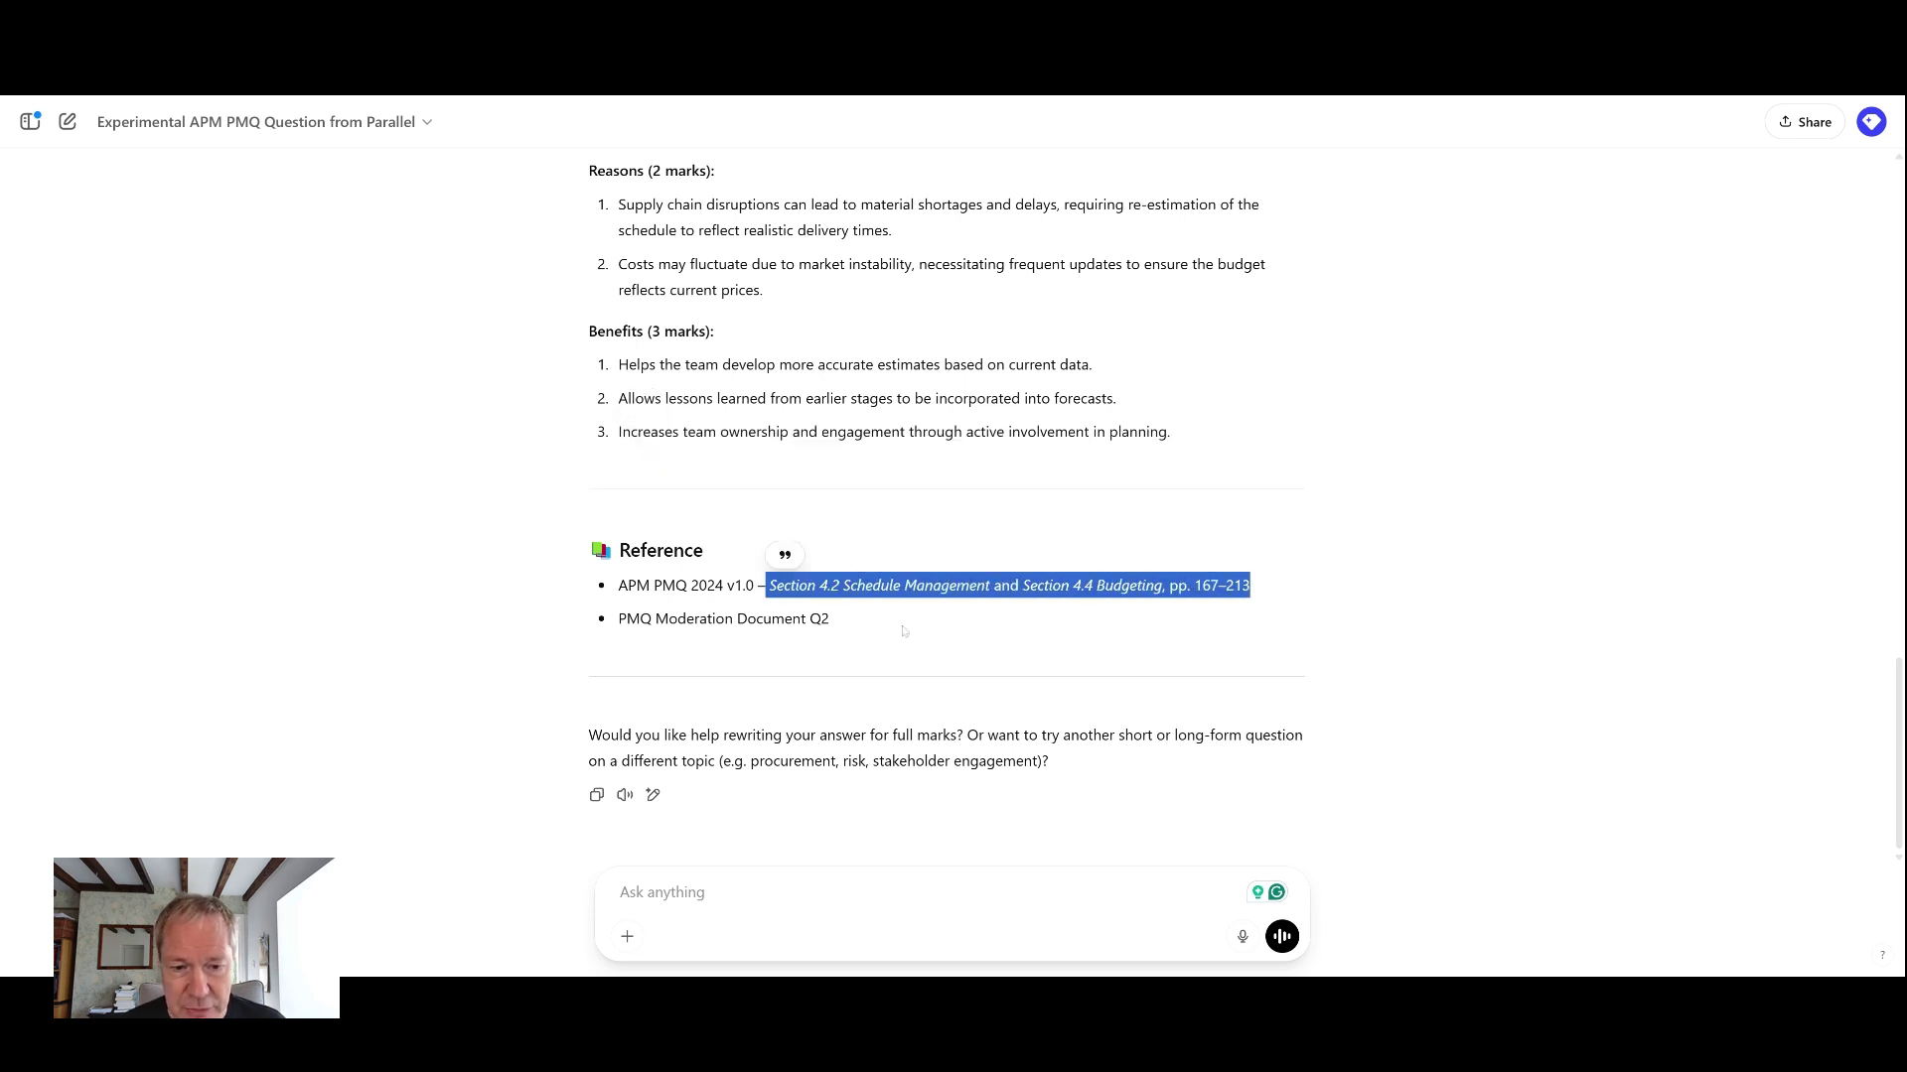
{"action": "left_click_drag", "start_coordinate": [617, 618], "coordinate": [846, 618]}
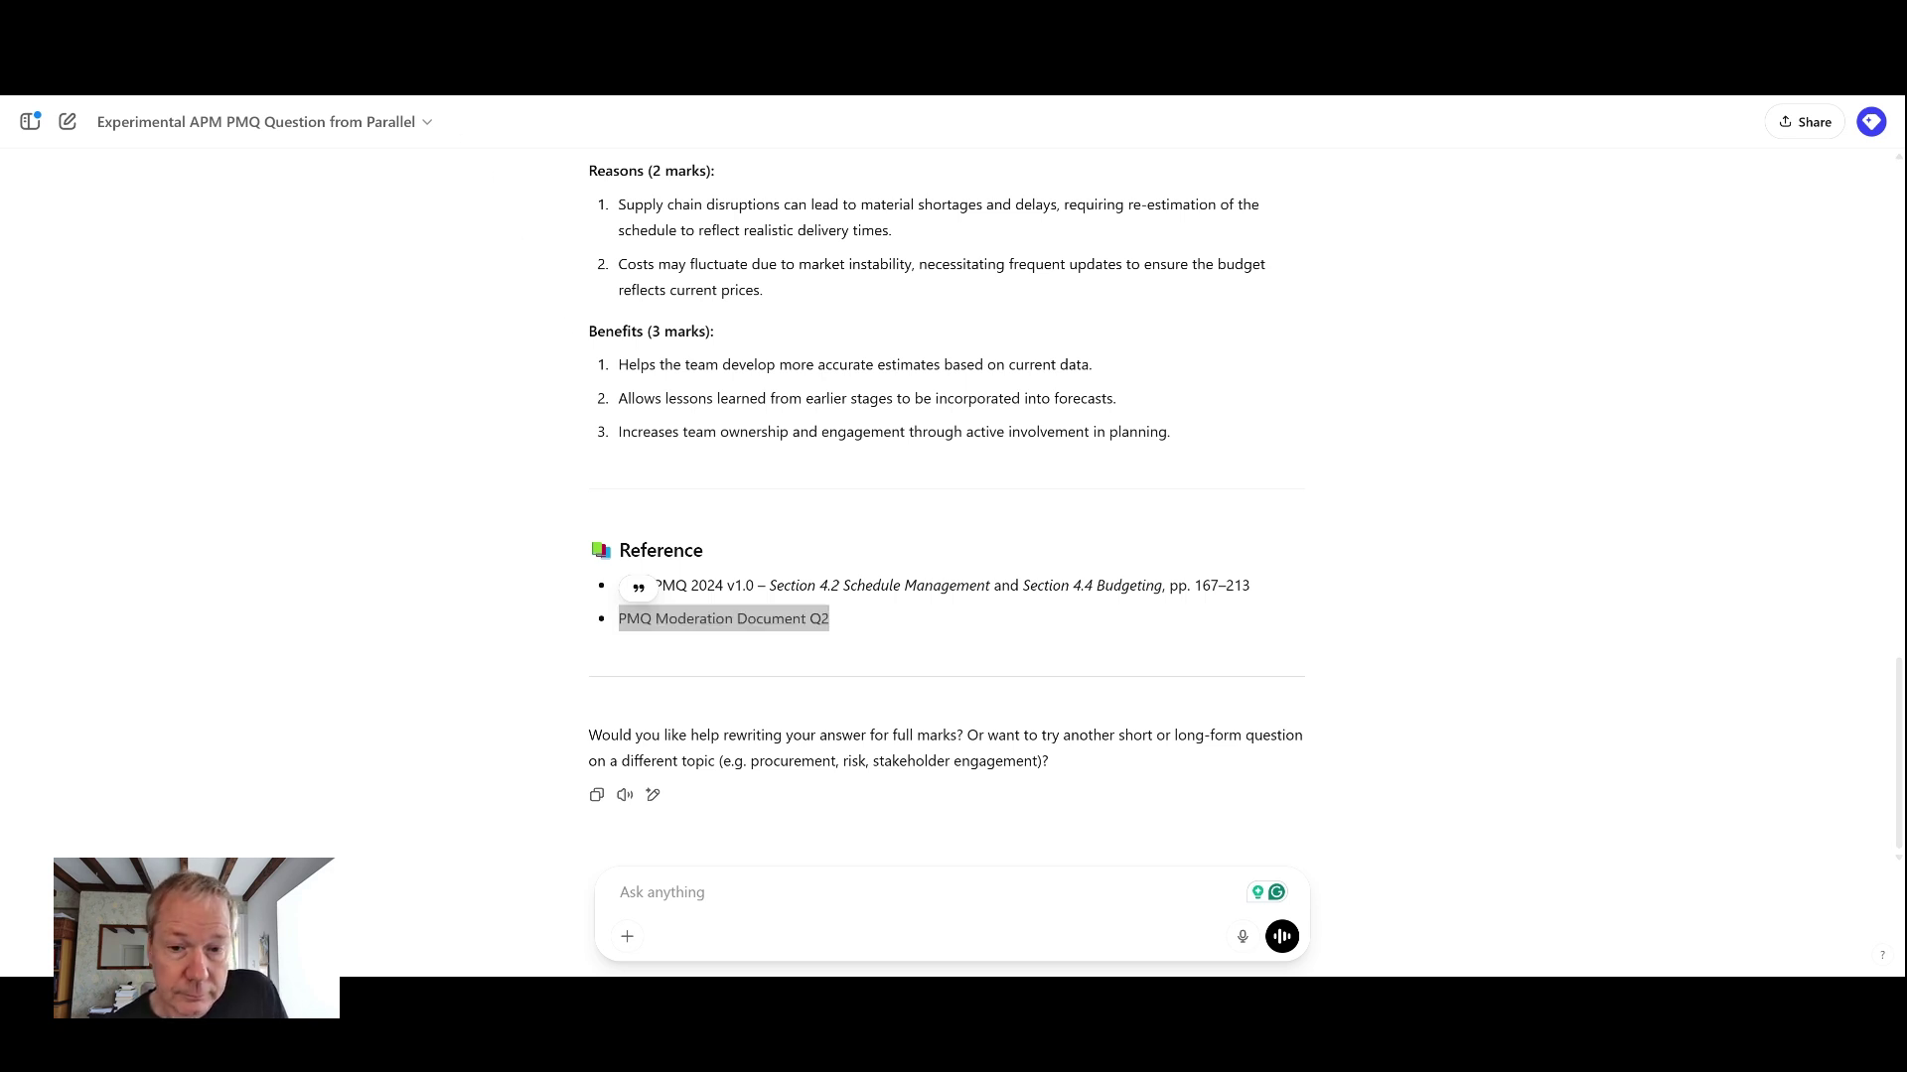
{"action": "key", "text": "ctrl+shift+o"}
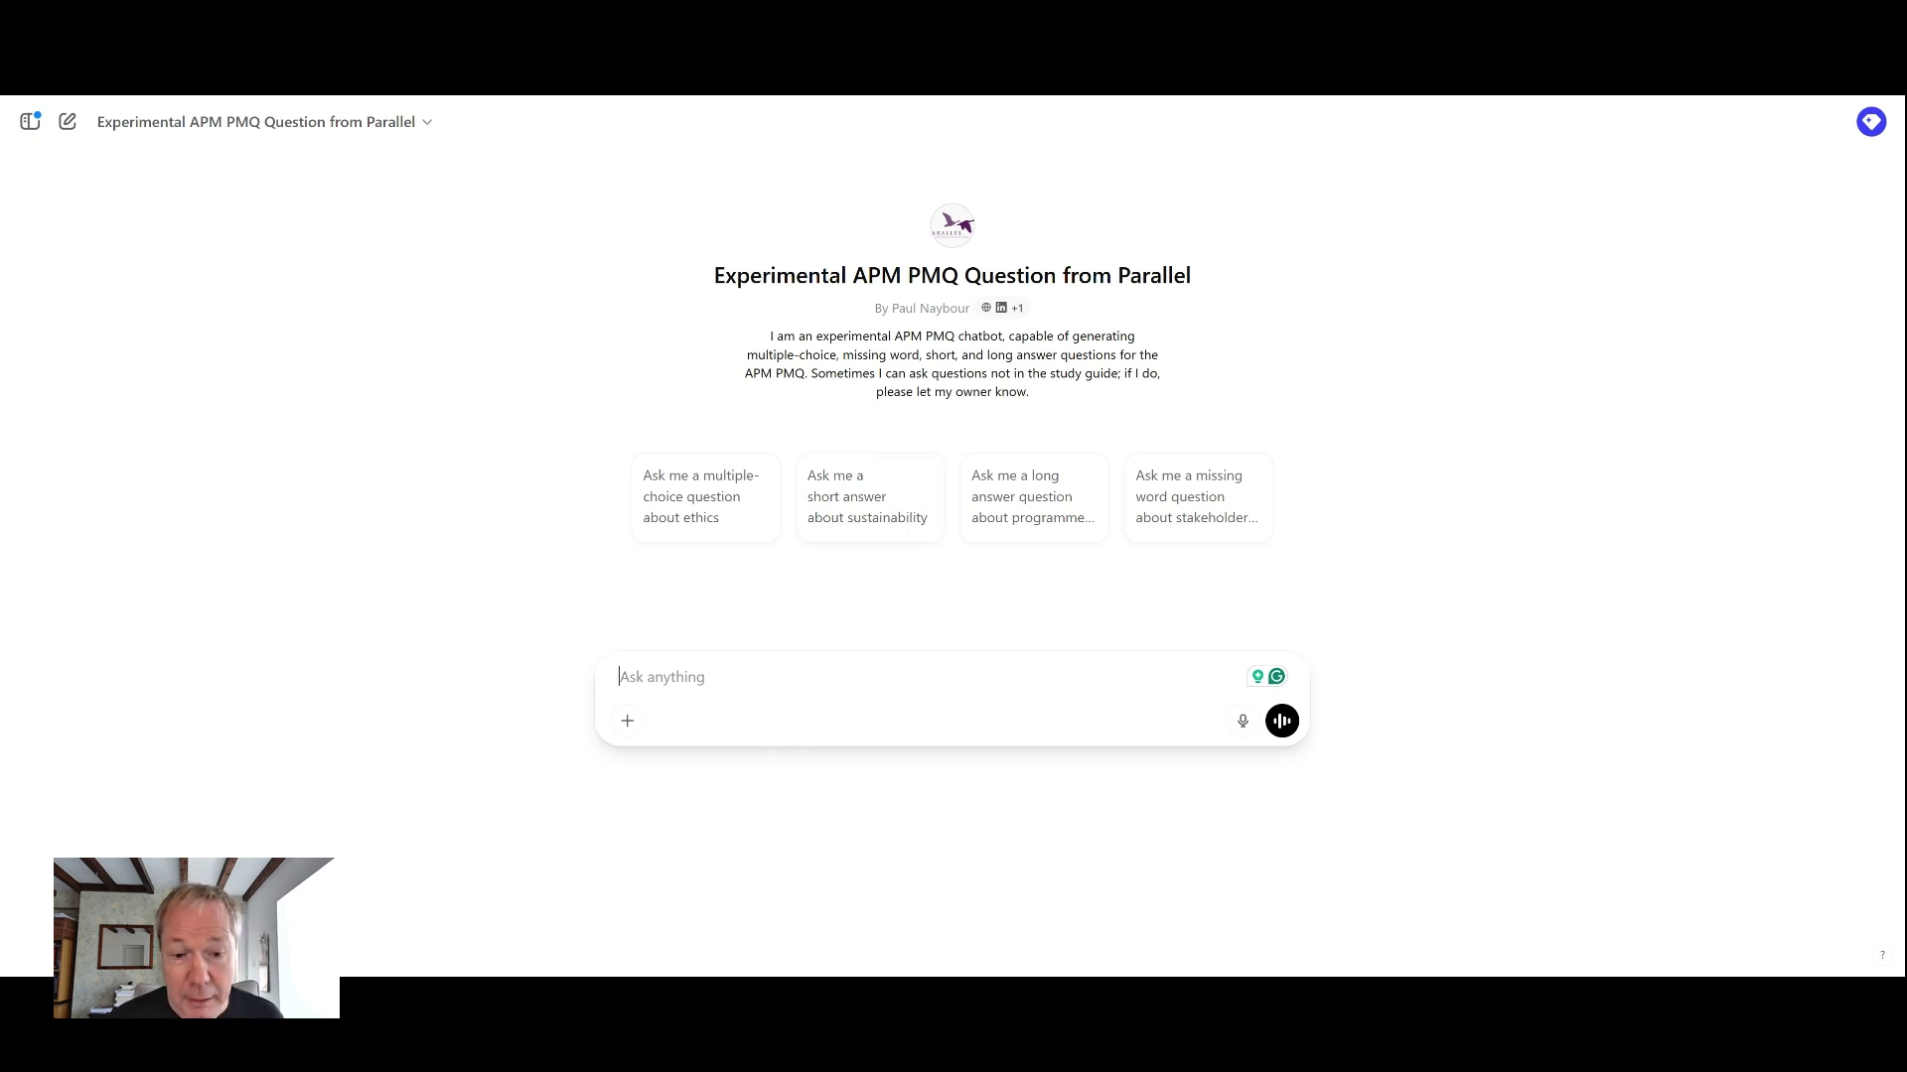
{"action": "type", "text": "Ask a multiple-choice question about risk reduction measures."}
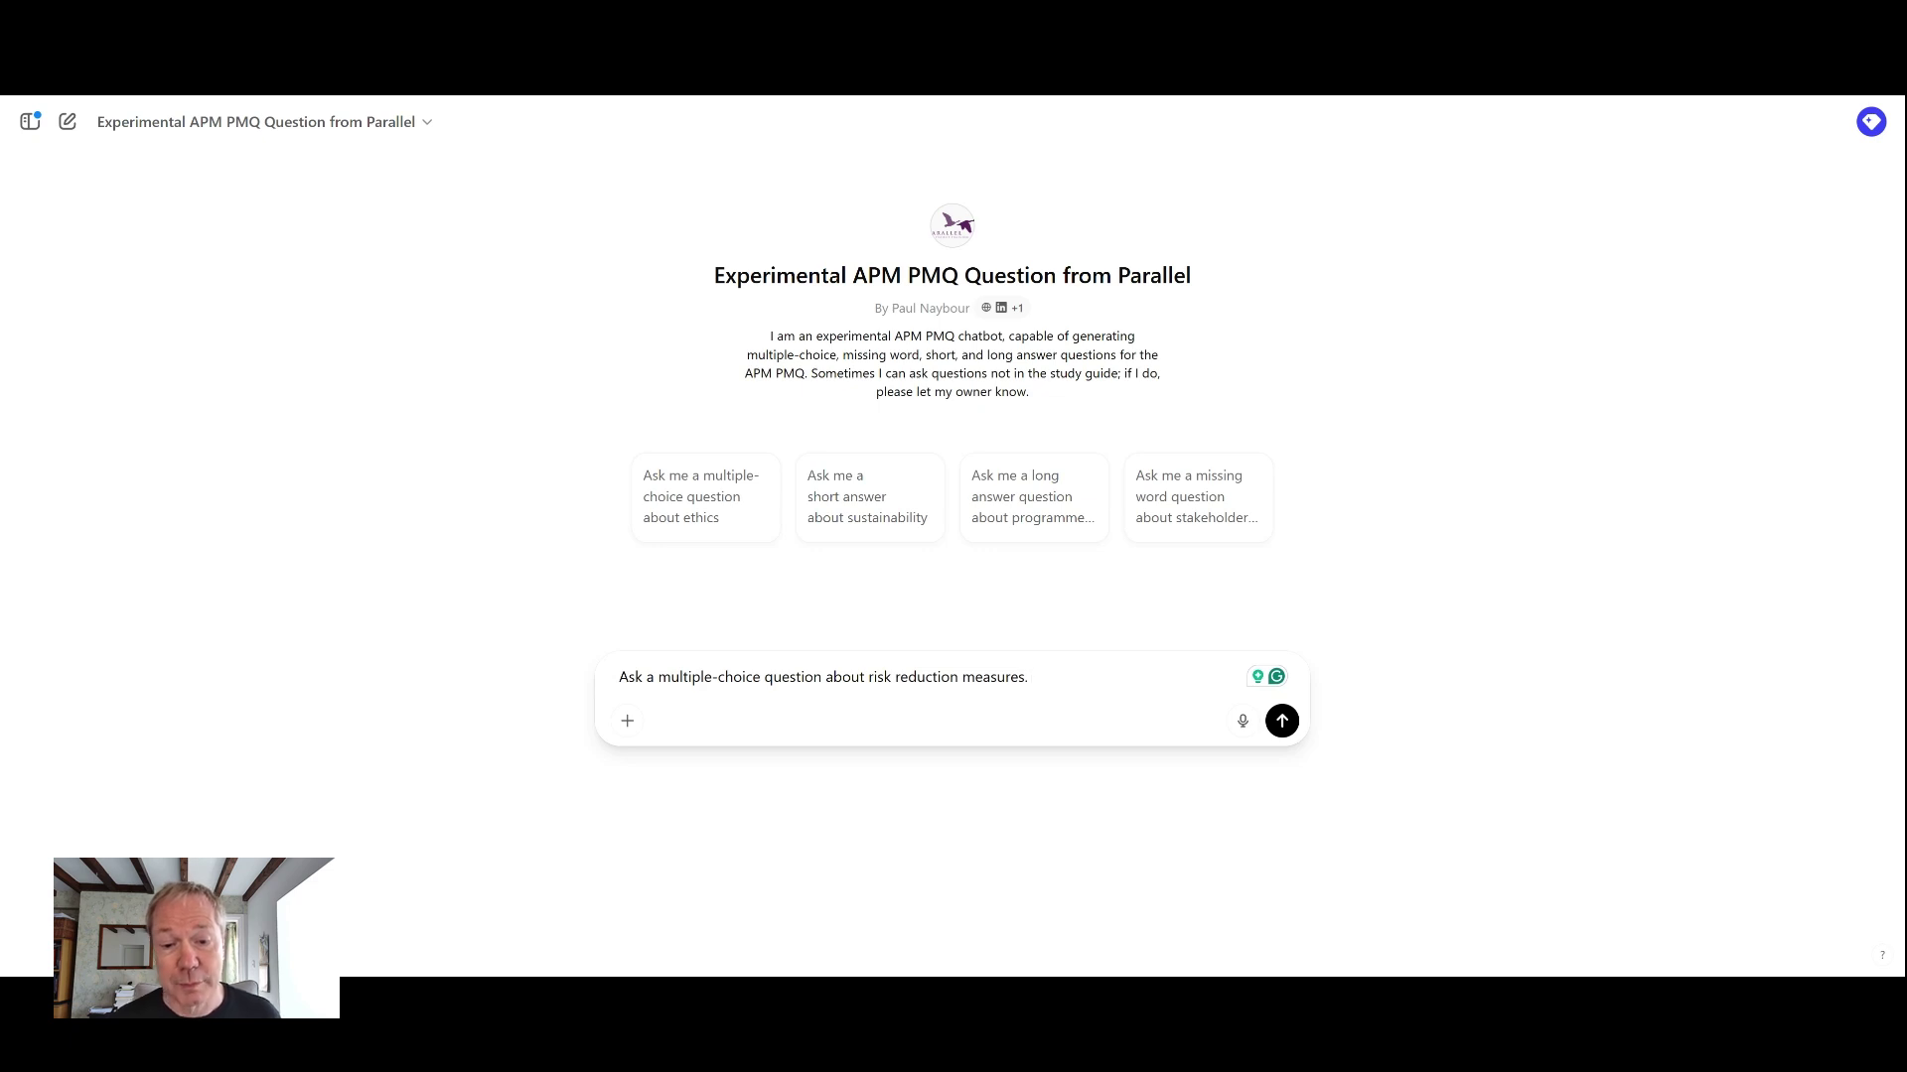
- Send the request for a multiple-choice question on risk reduction measures
{"action": "left_click", "coordinate": [1285, 725]}
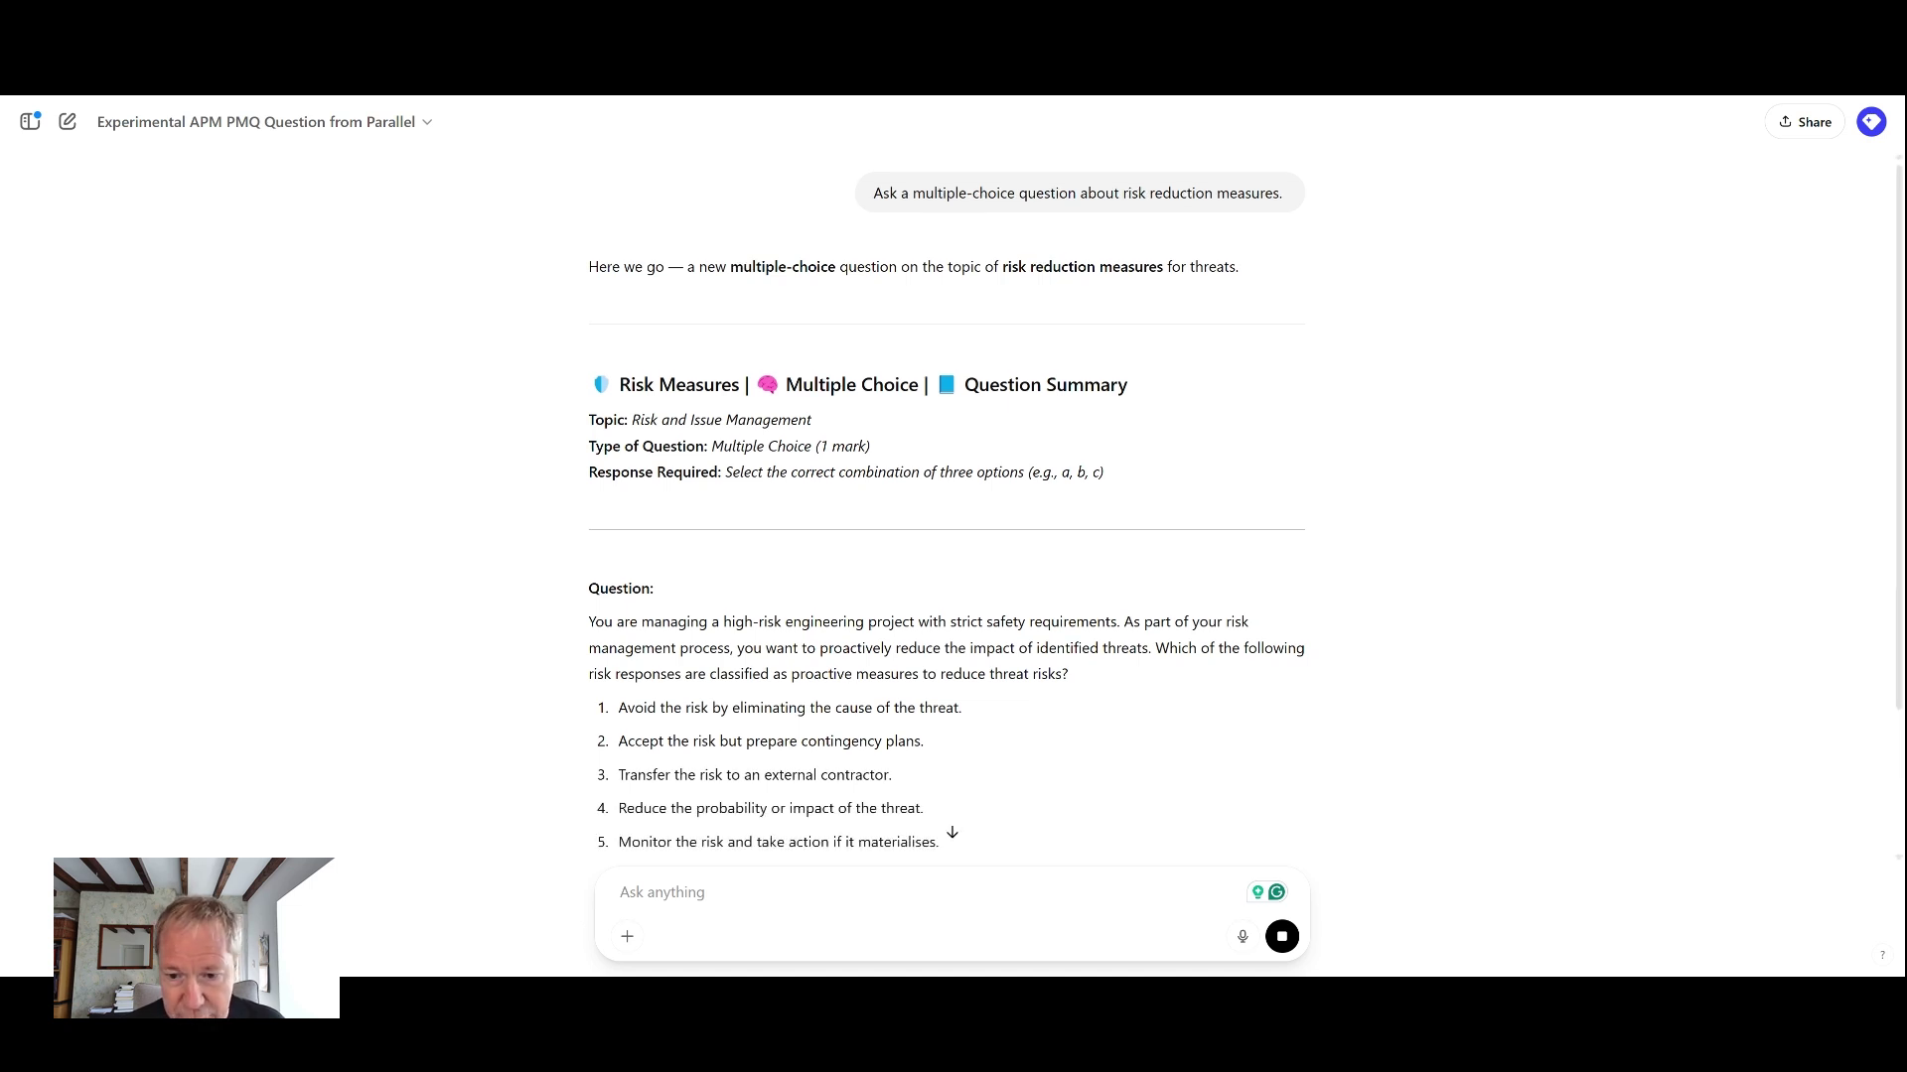
{"action": "scroll", "coordinate": [837, 551], "scroll_direction": "down", "scroll_amount": 1}
{"action": "scroll", "coordinate": [838, 551], "scroll_direction": "down", "scroll_amount": 1}
{"action": "scroll", "coordinate": [834, 528], "scroll_direction": "down", "scroll_amount": 1}
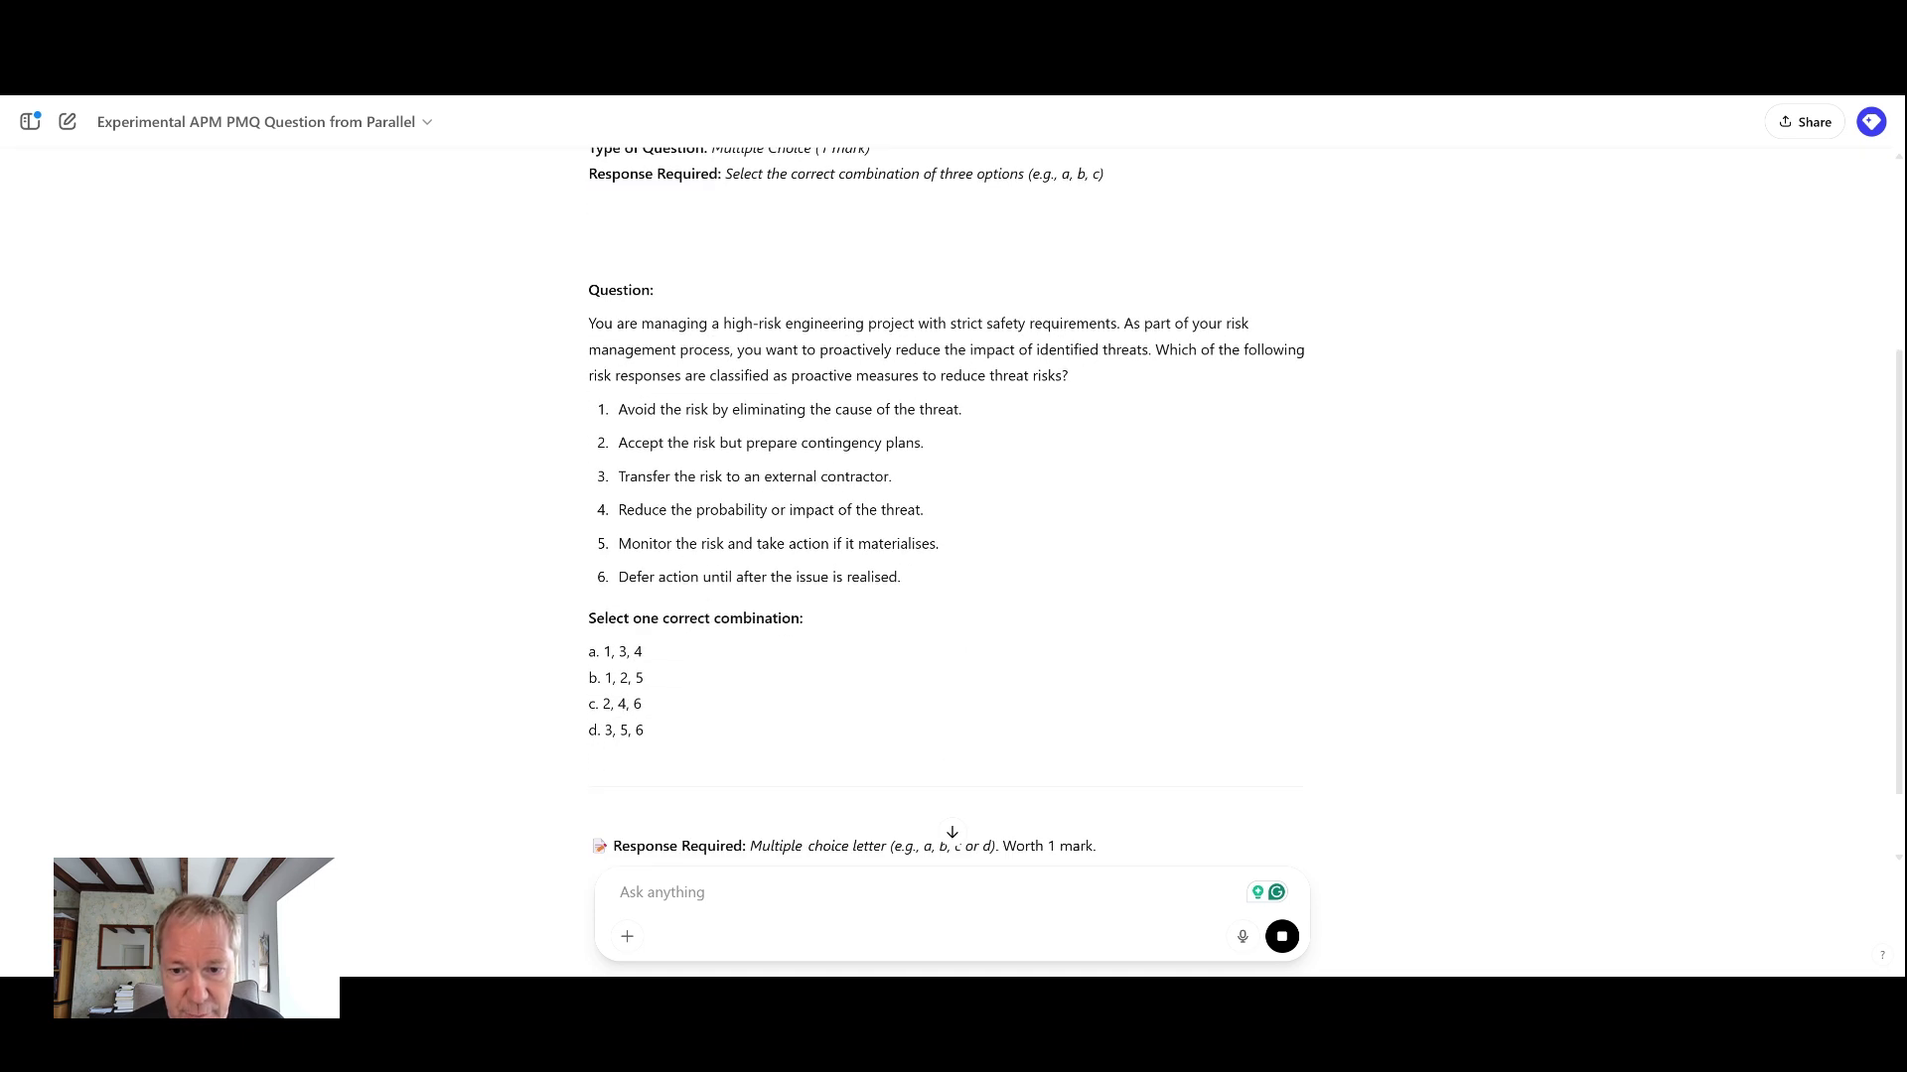
{"action": "scroll", "coordinate": [835, 528], "scroll_direction": "down", "scroll_amount": 1}
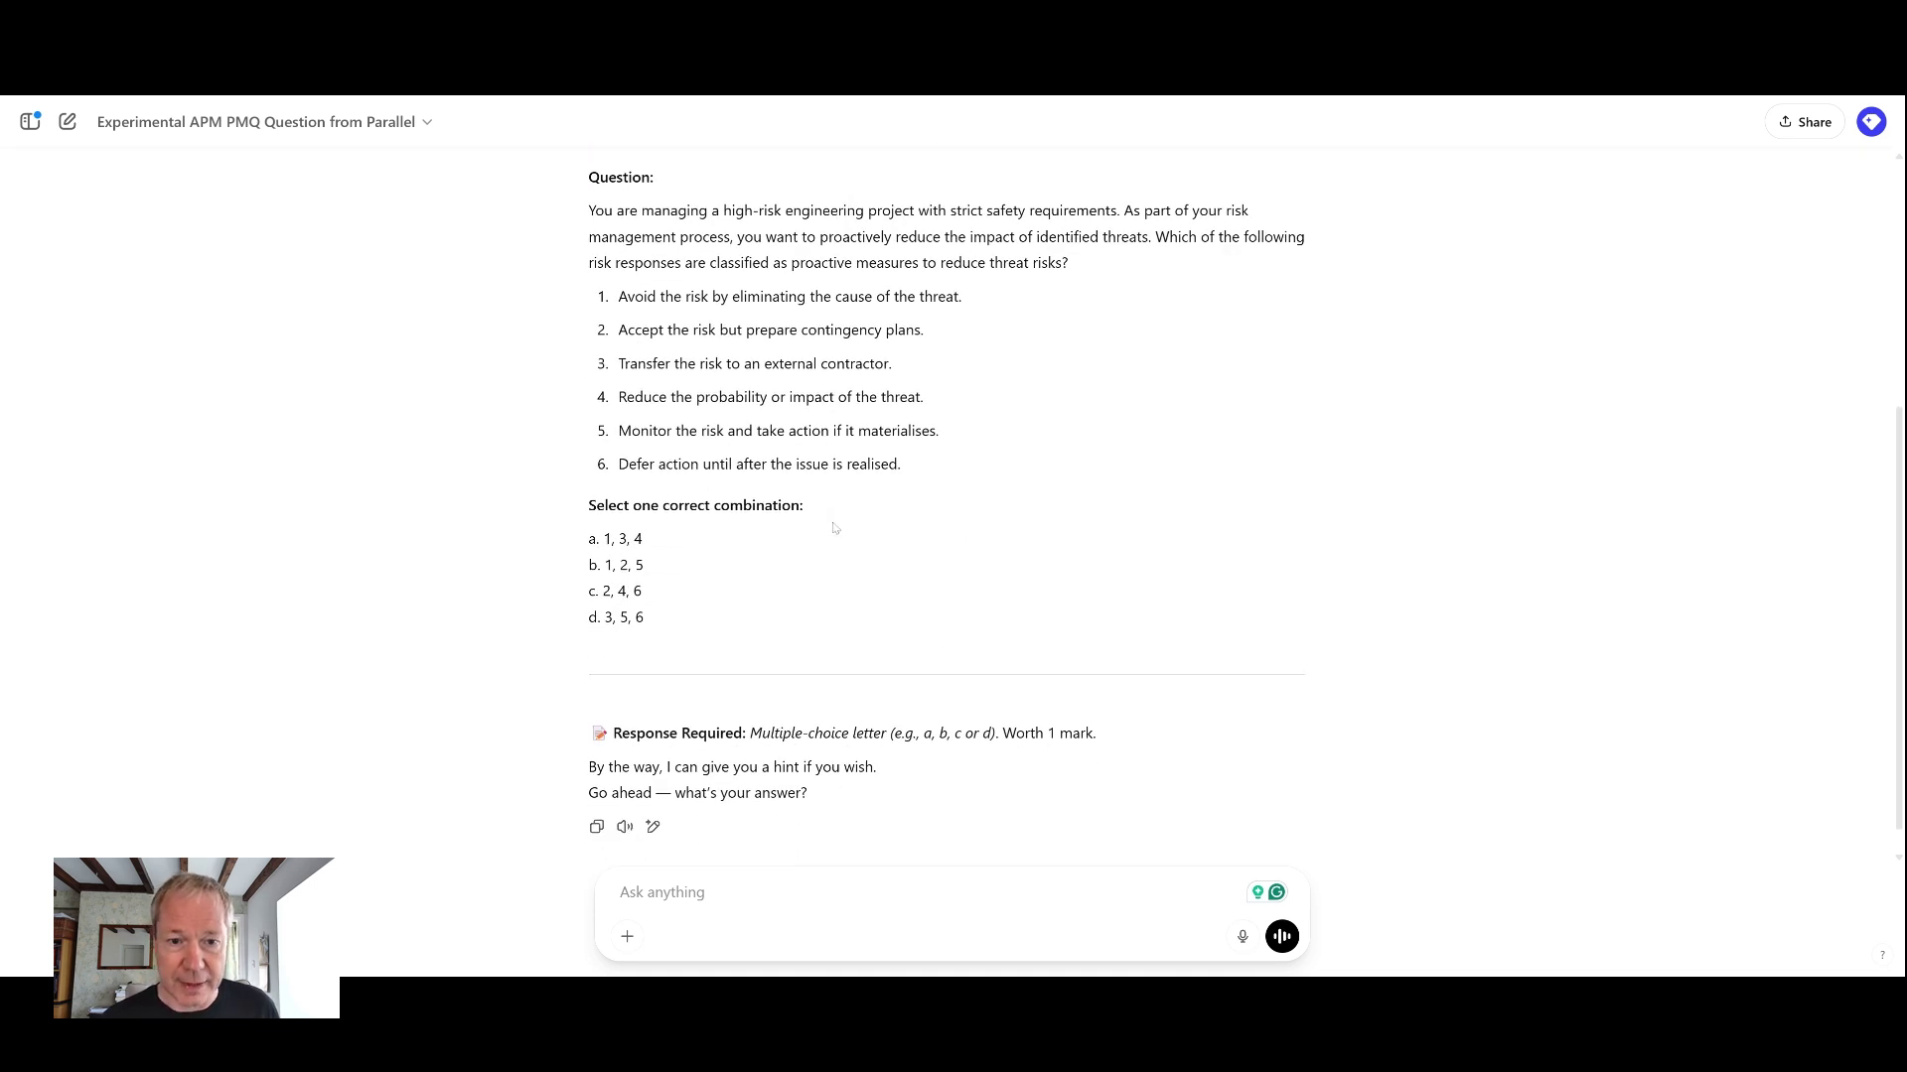
{"action": "scroll", "coordinate": [835, 527], "scroll_direction": "down", "scroll_amount": 1}
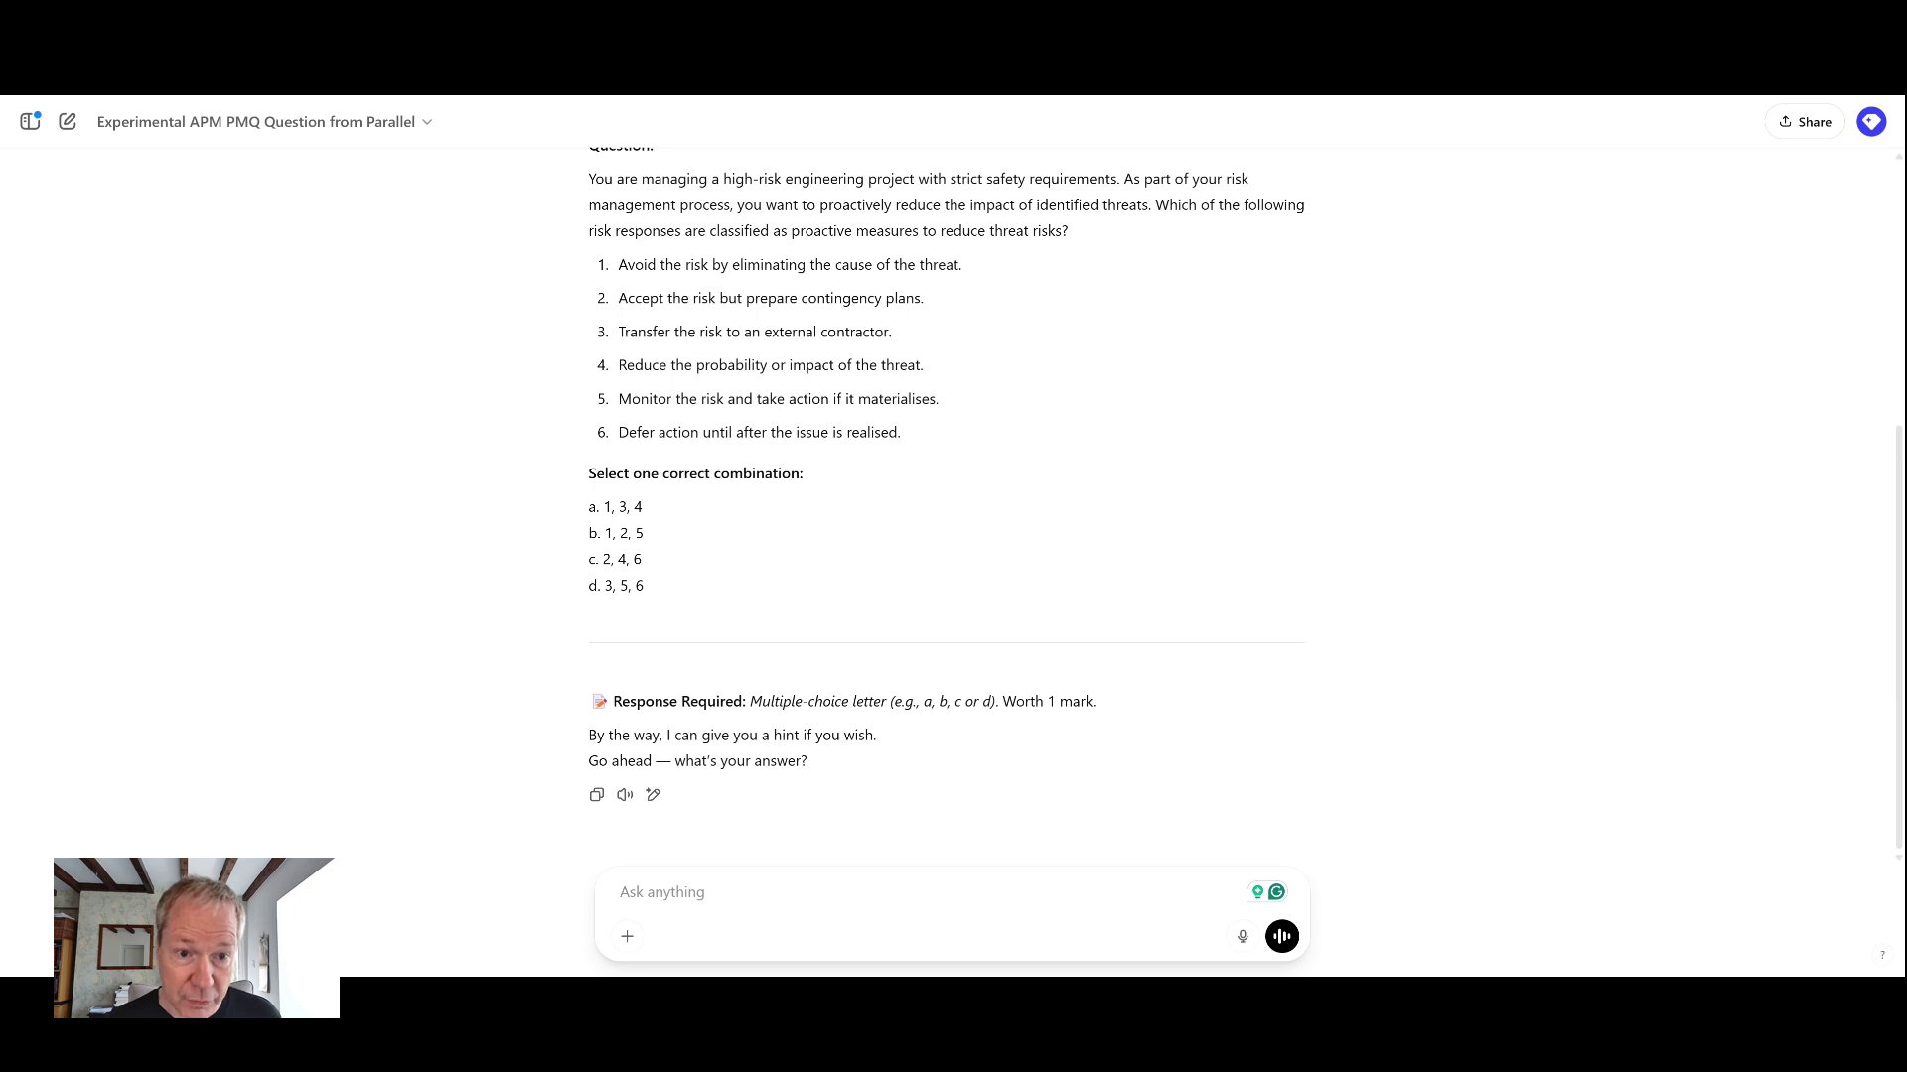
- Review the options and reply with answer 'a', removing the typed '1,3,4'
{"action": "left_click_drag", "start_coordinate": [618, 265], "coordinate": [988, 263]}
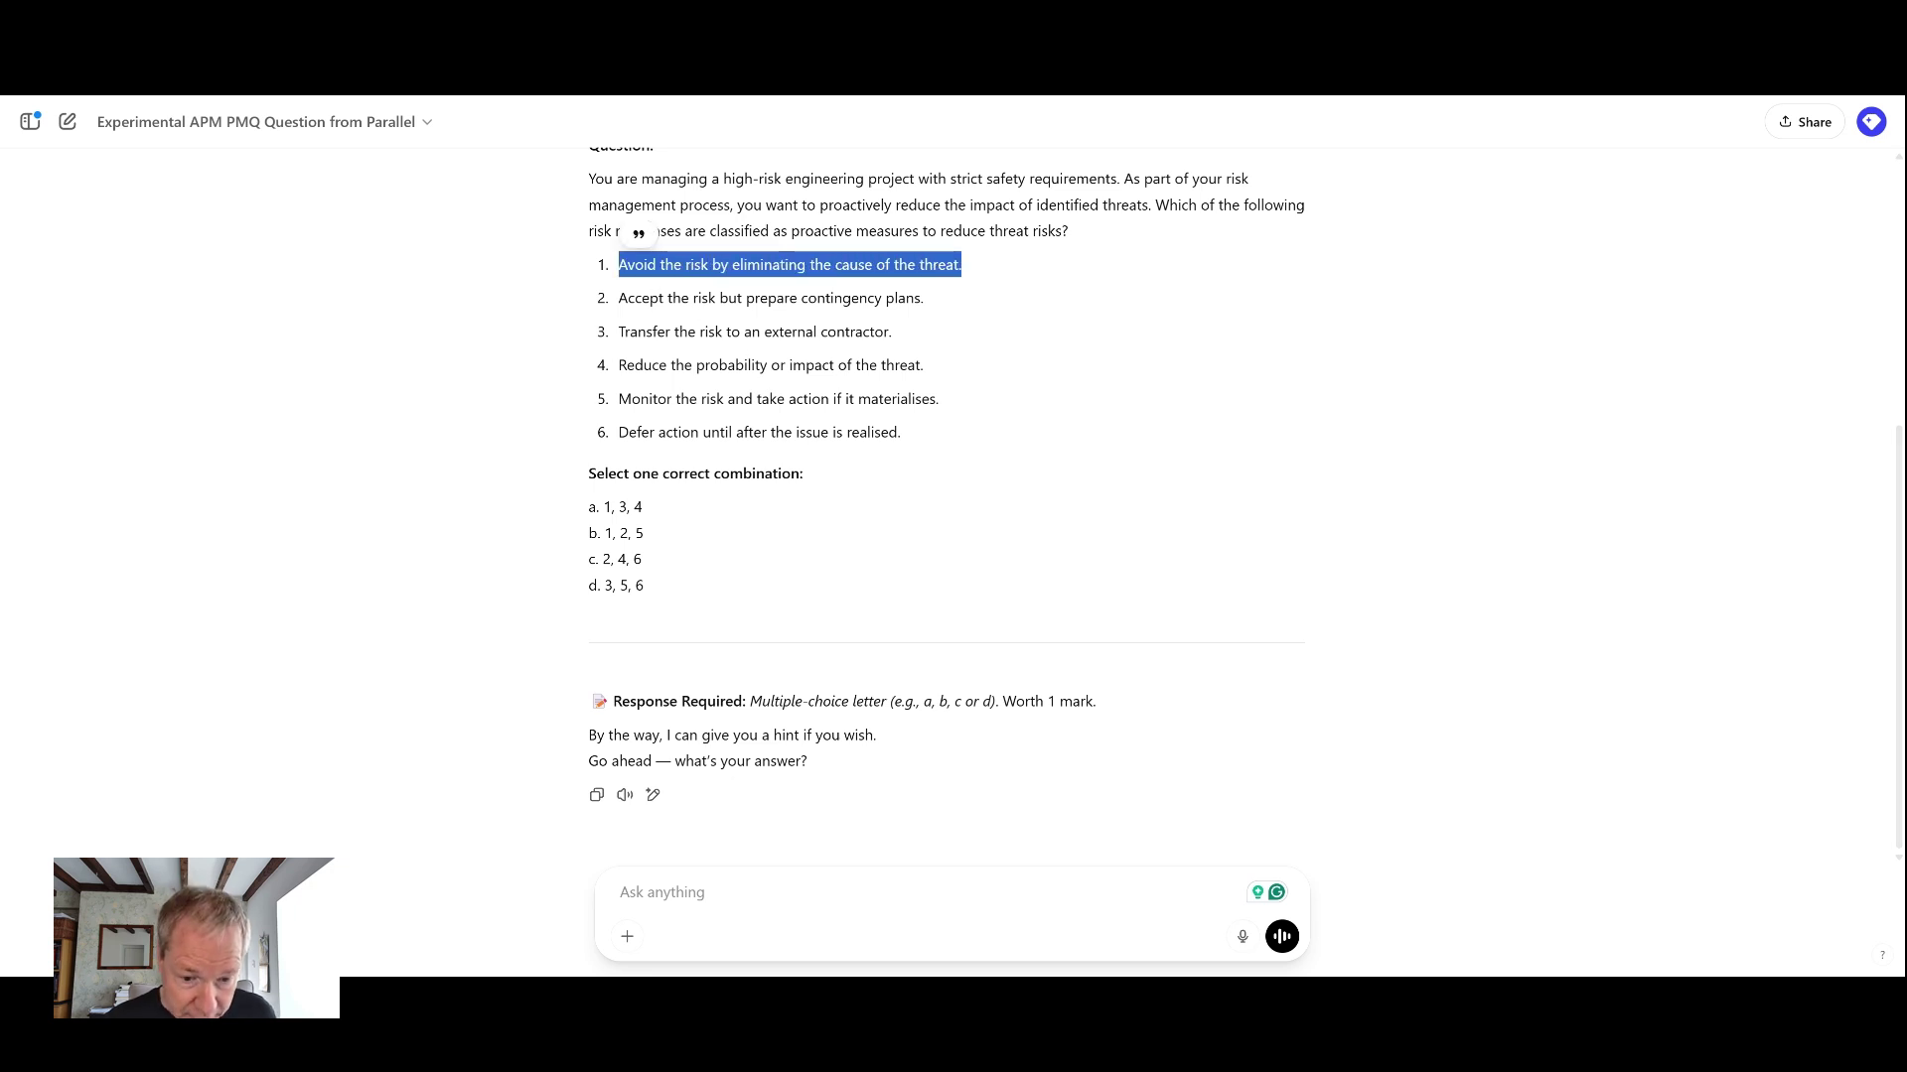
{"action": "left_click", "coordinate": [700, 894]}
{"action": "type", "text": "1"}
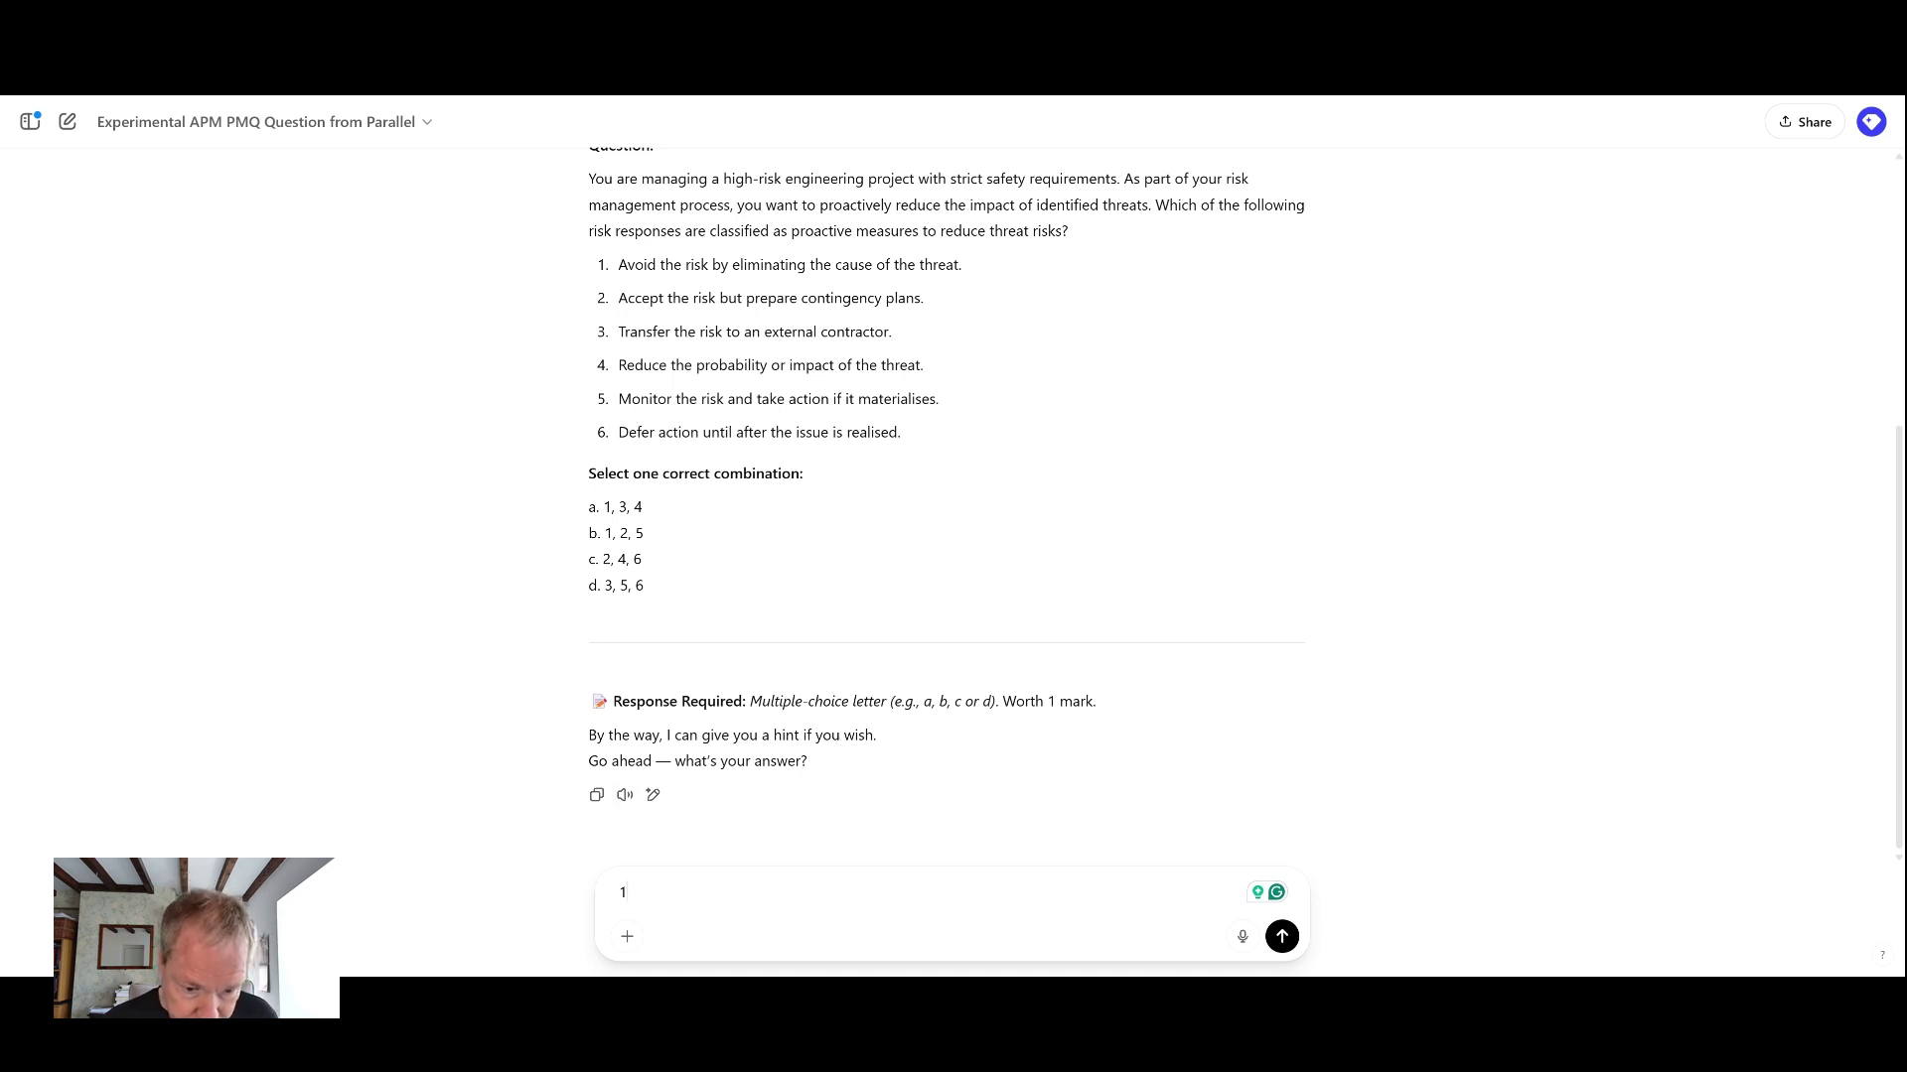
{"action": "type", "text": ",3"}
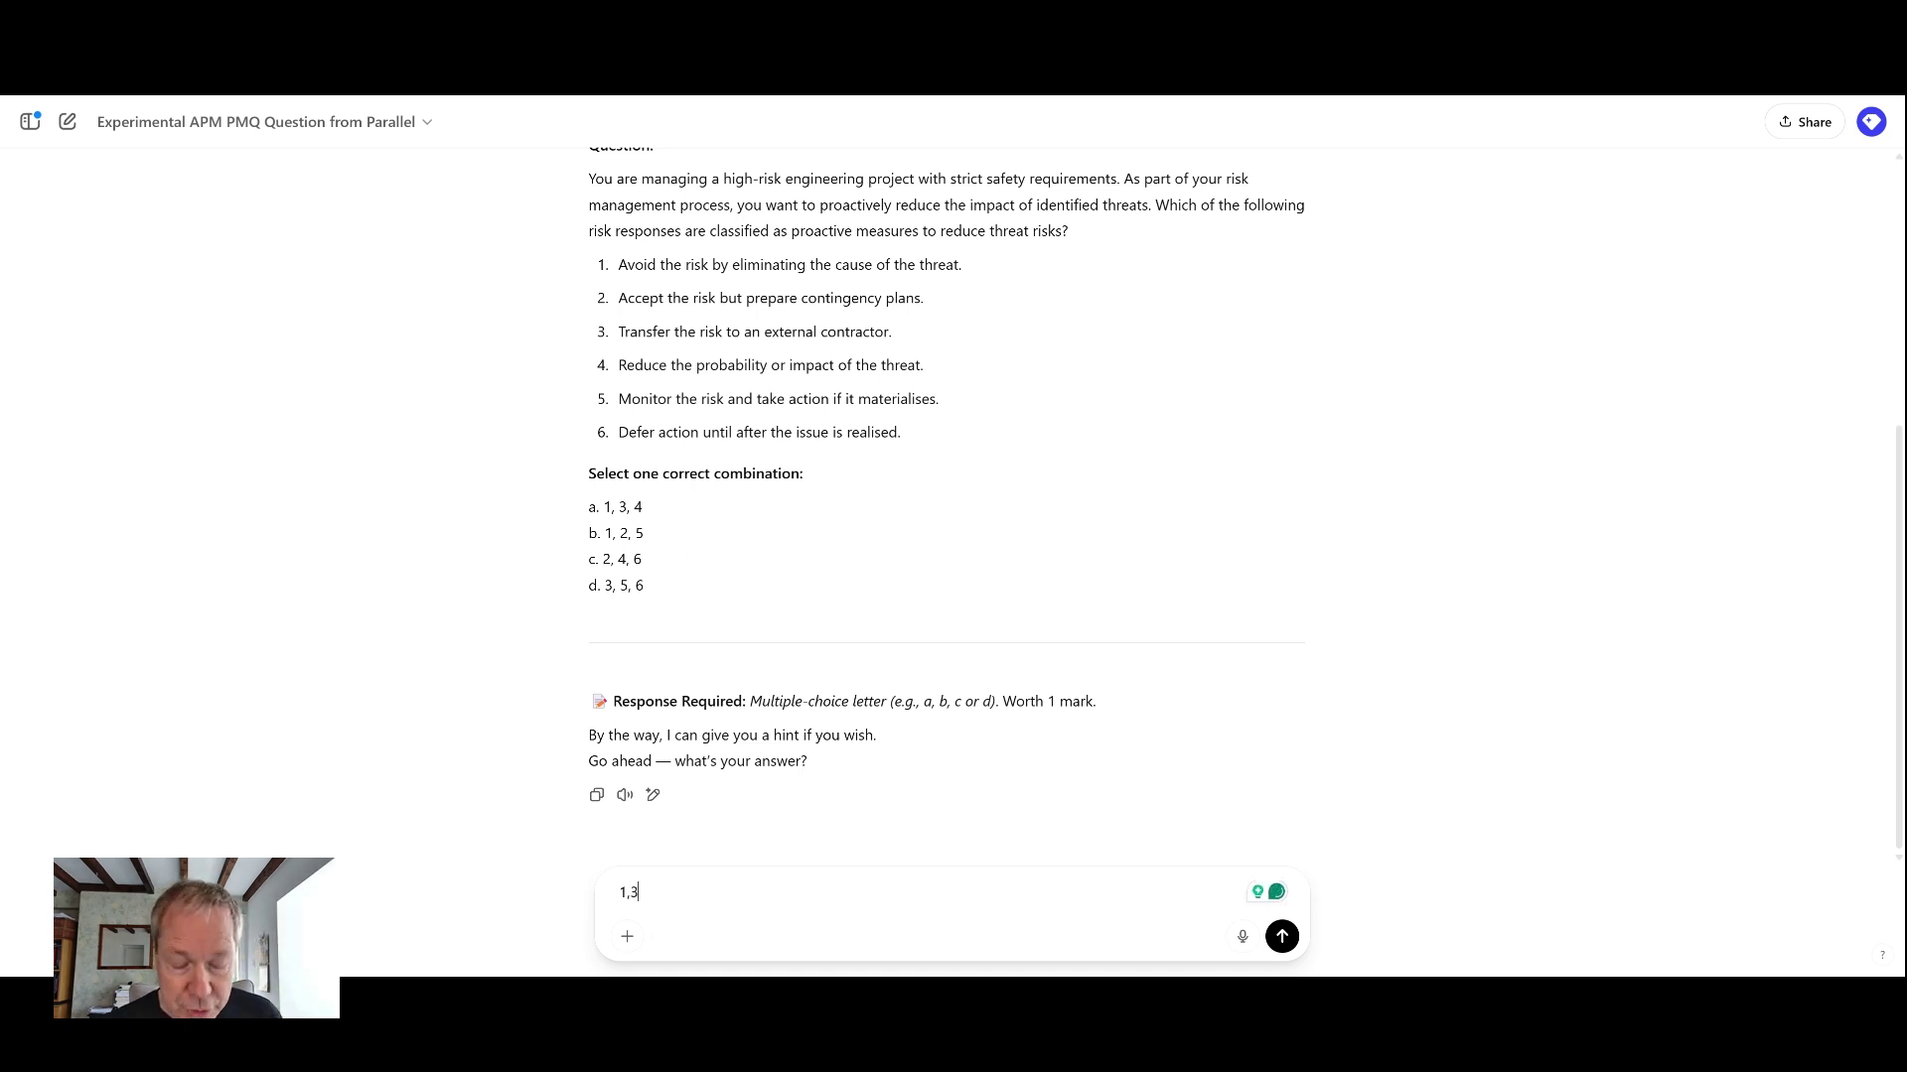
{"action": "type", "text": ",4"}
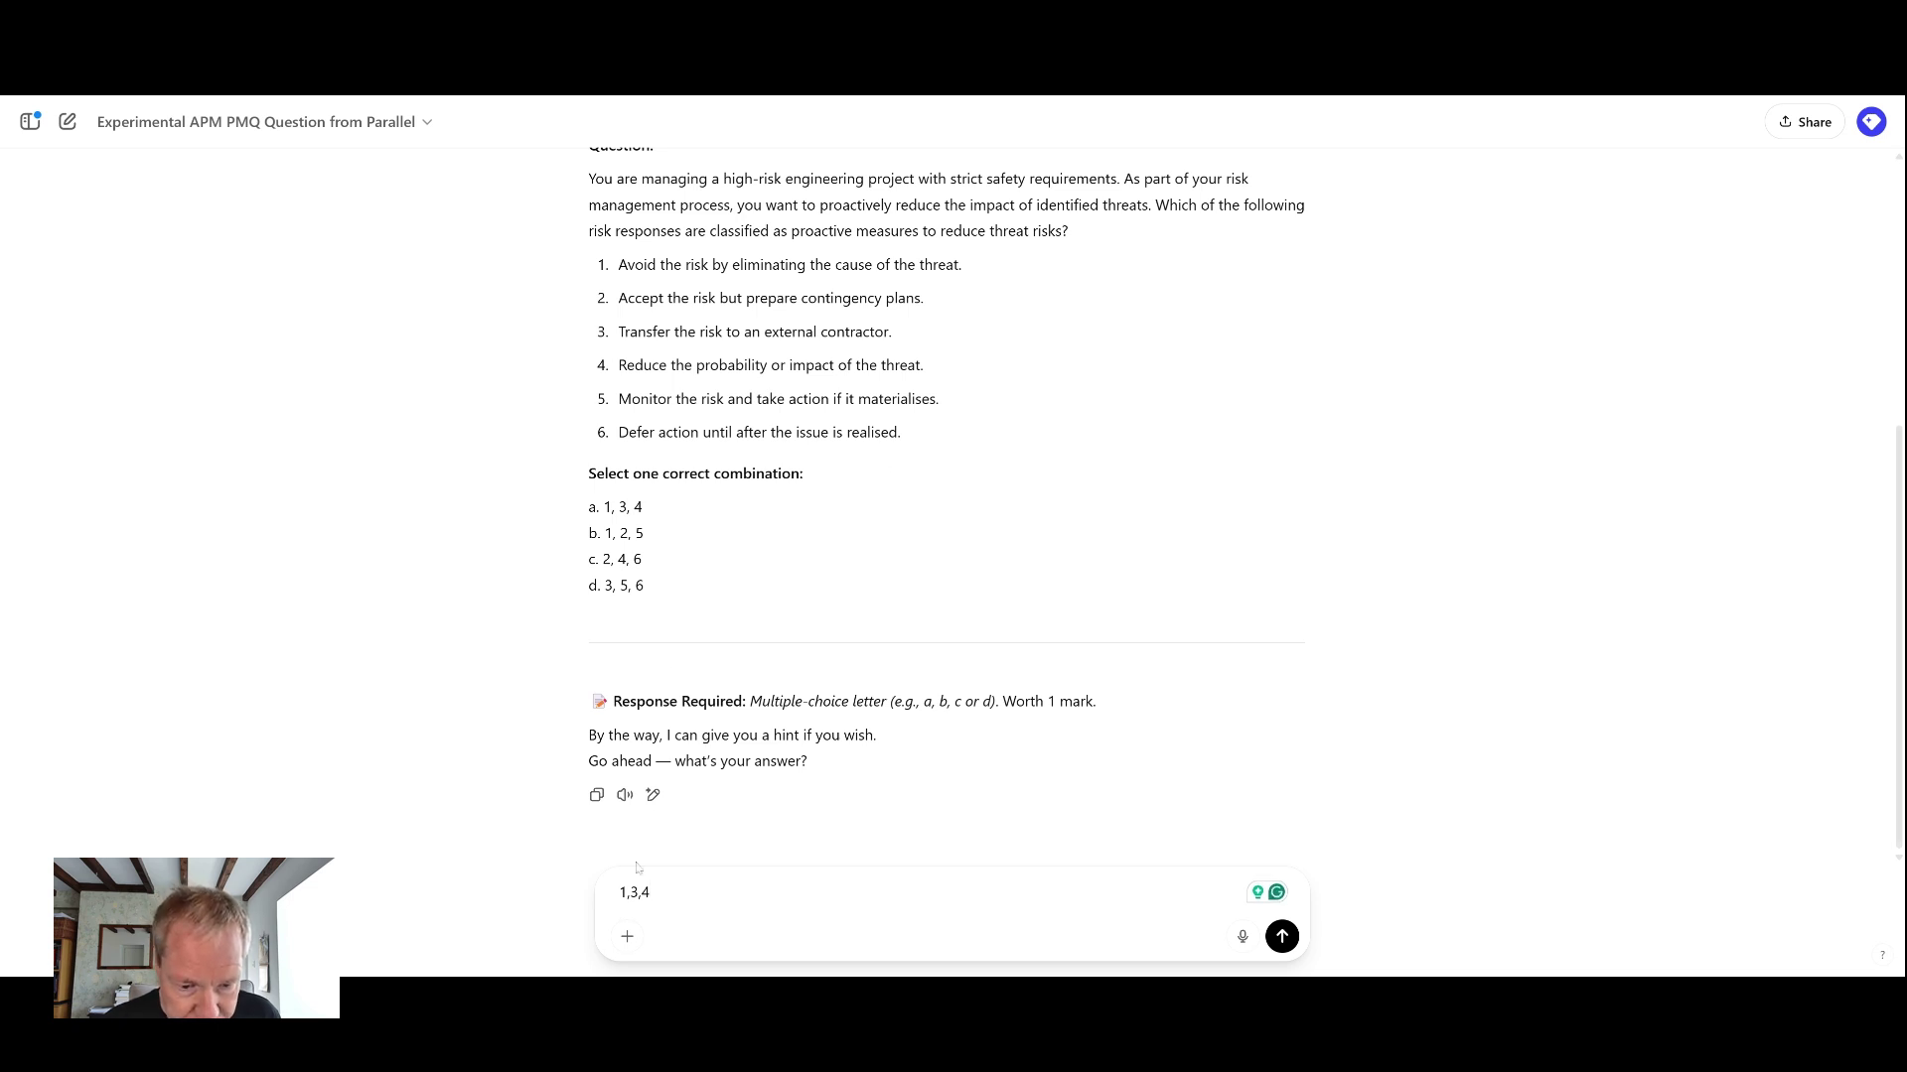
{"action": "type", "text": "a"}
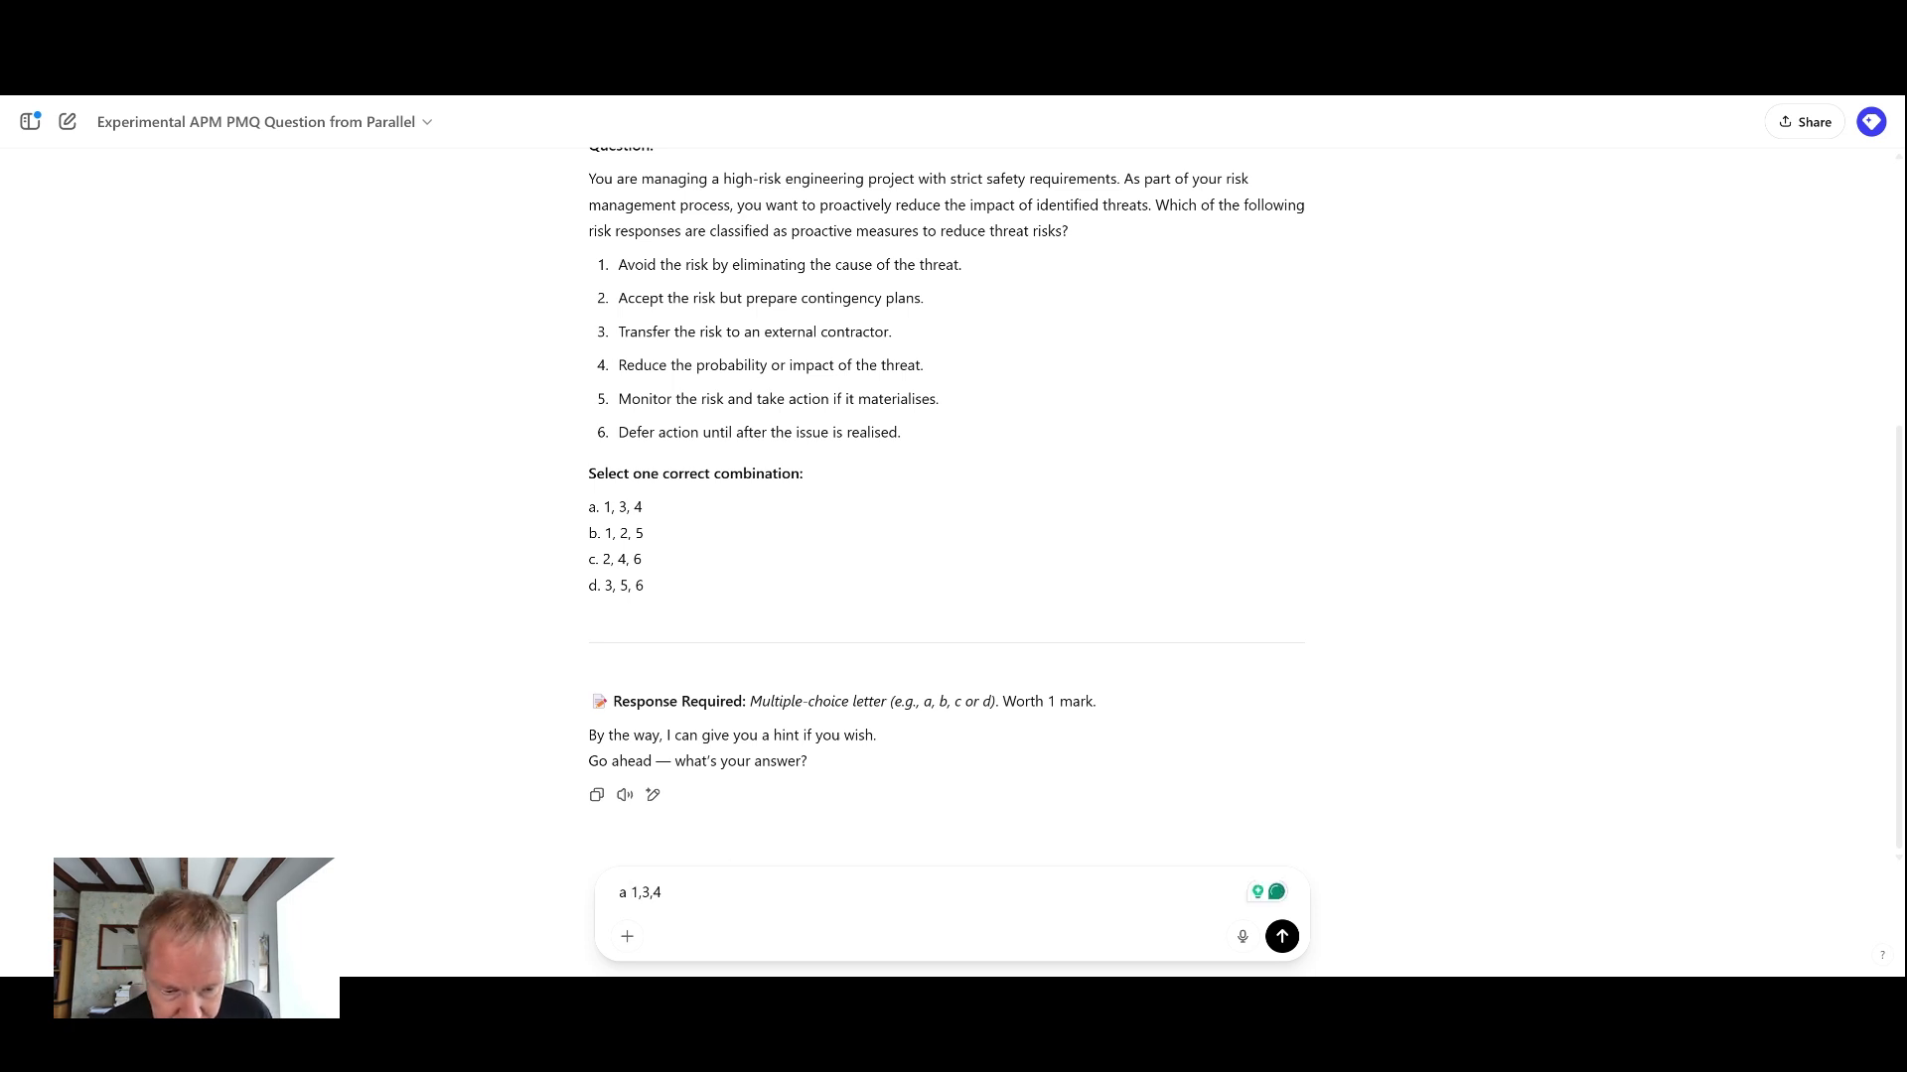
{"action": "key", "text": "shift+End"}
{"action": "key", "text": "BackSpace"}
{"action": "key", "text": "Return"}
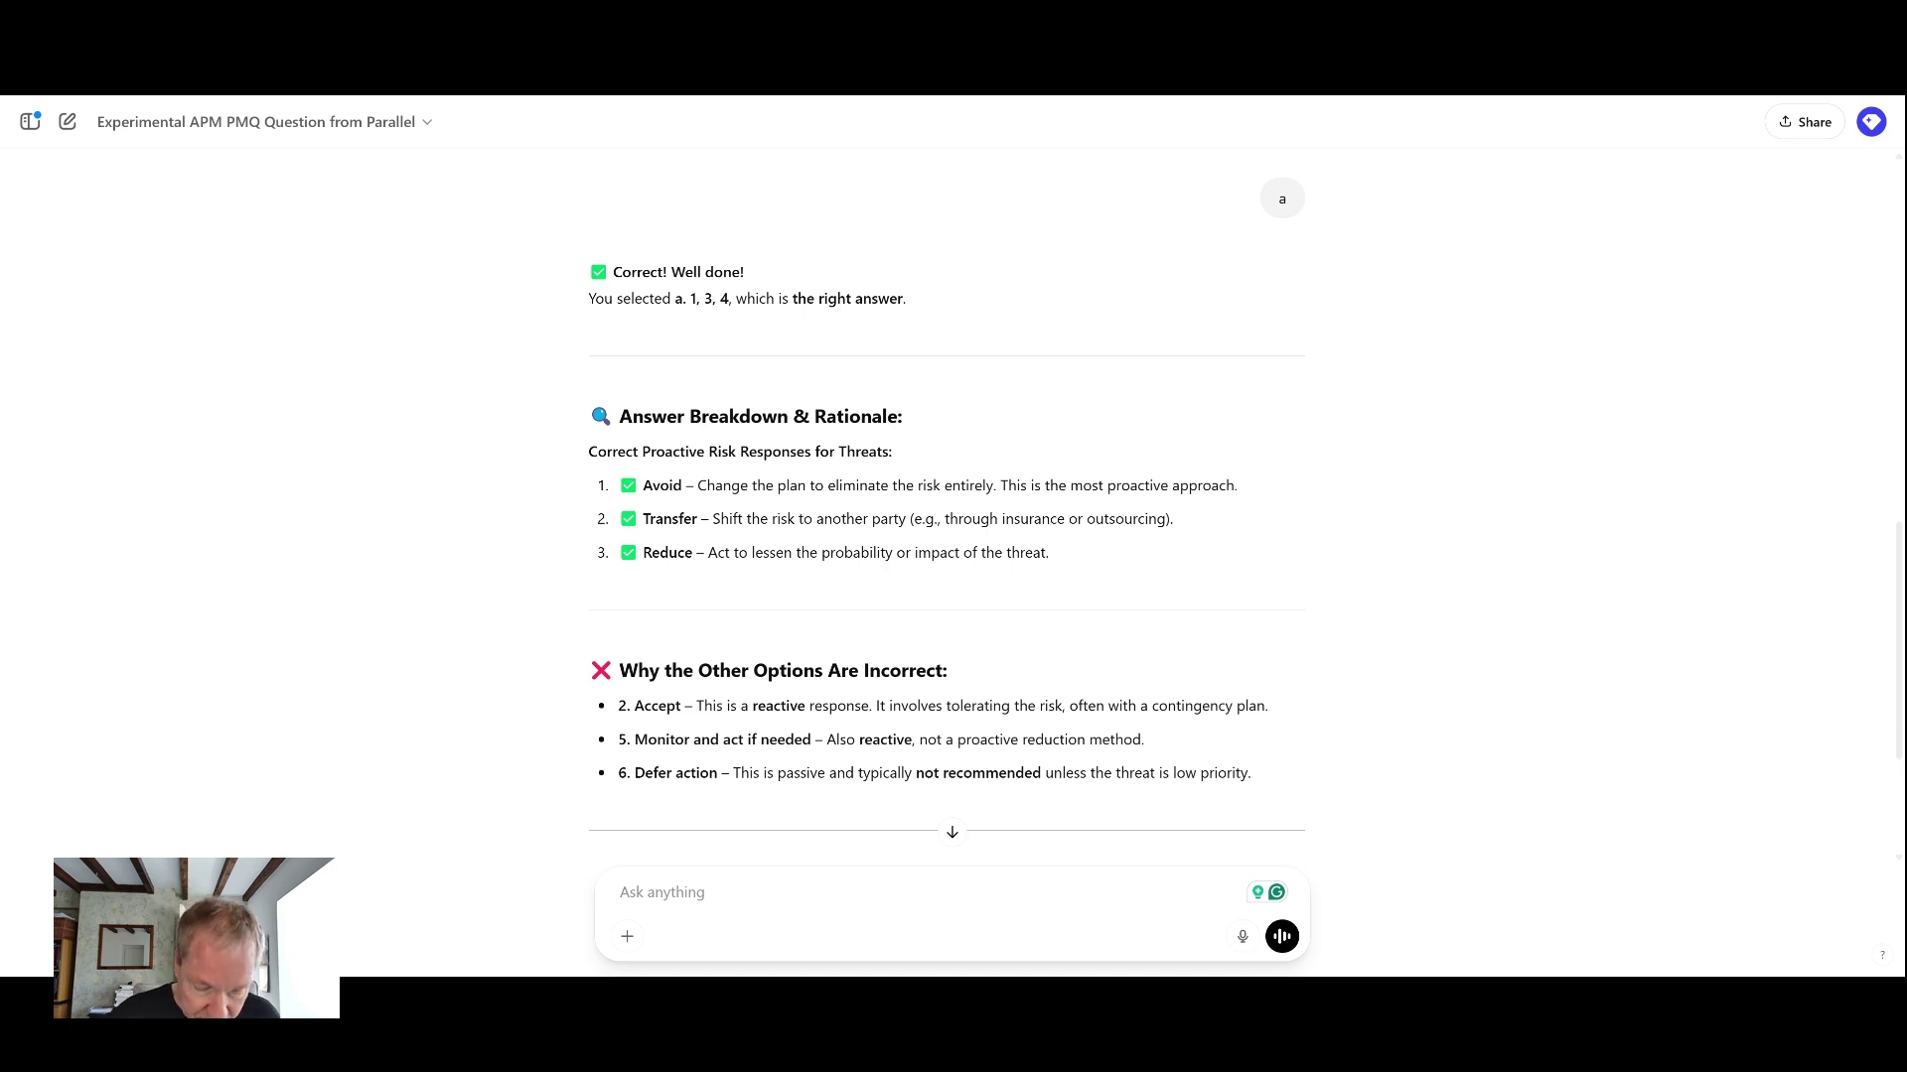
{"action": "type", "text": "Explain risk reduction measures for threats and opportunities"}
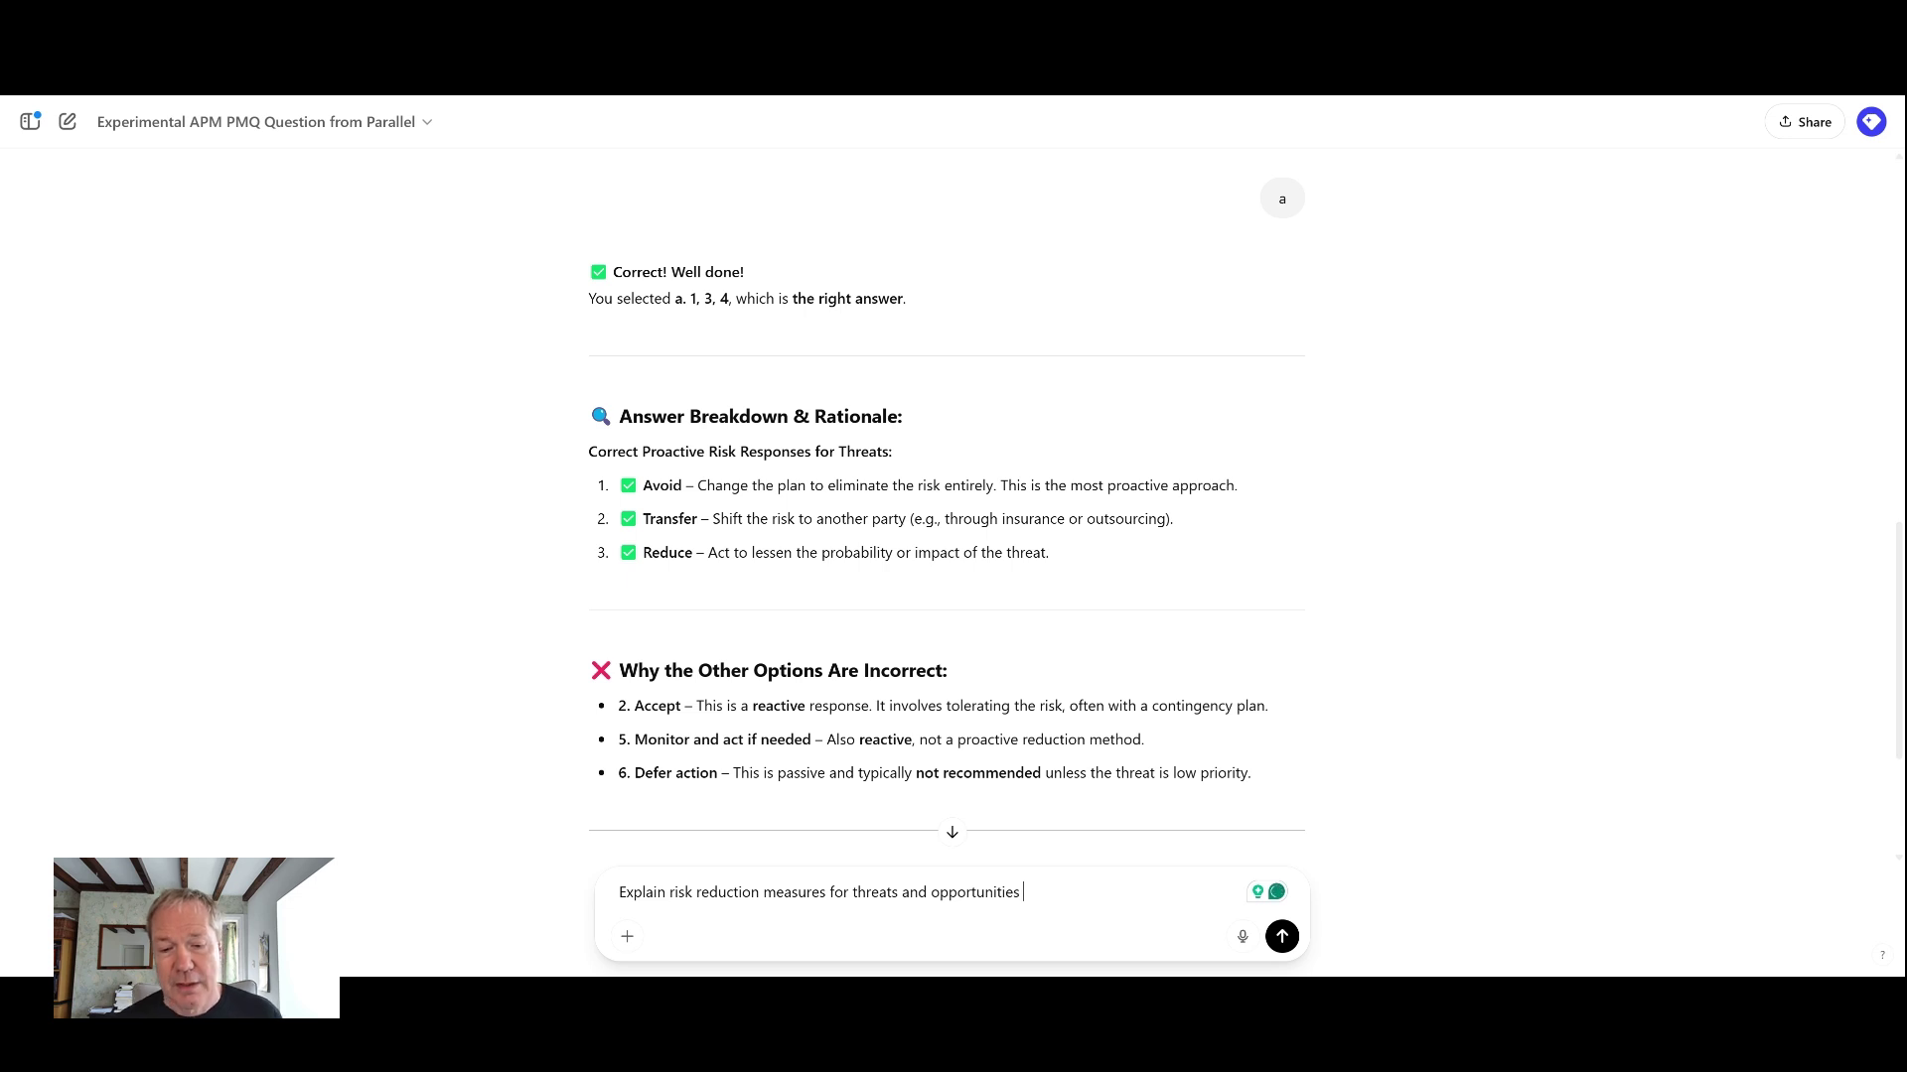
- Request the risk reduction measures explanation and highlight its Risk and Issue Management page reference
{"action": "key", "text": "Return"}
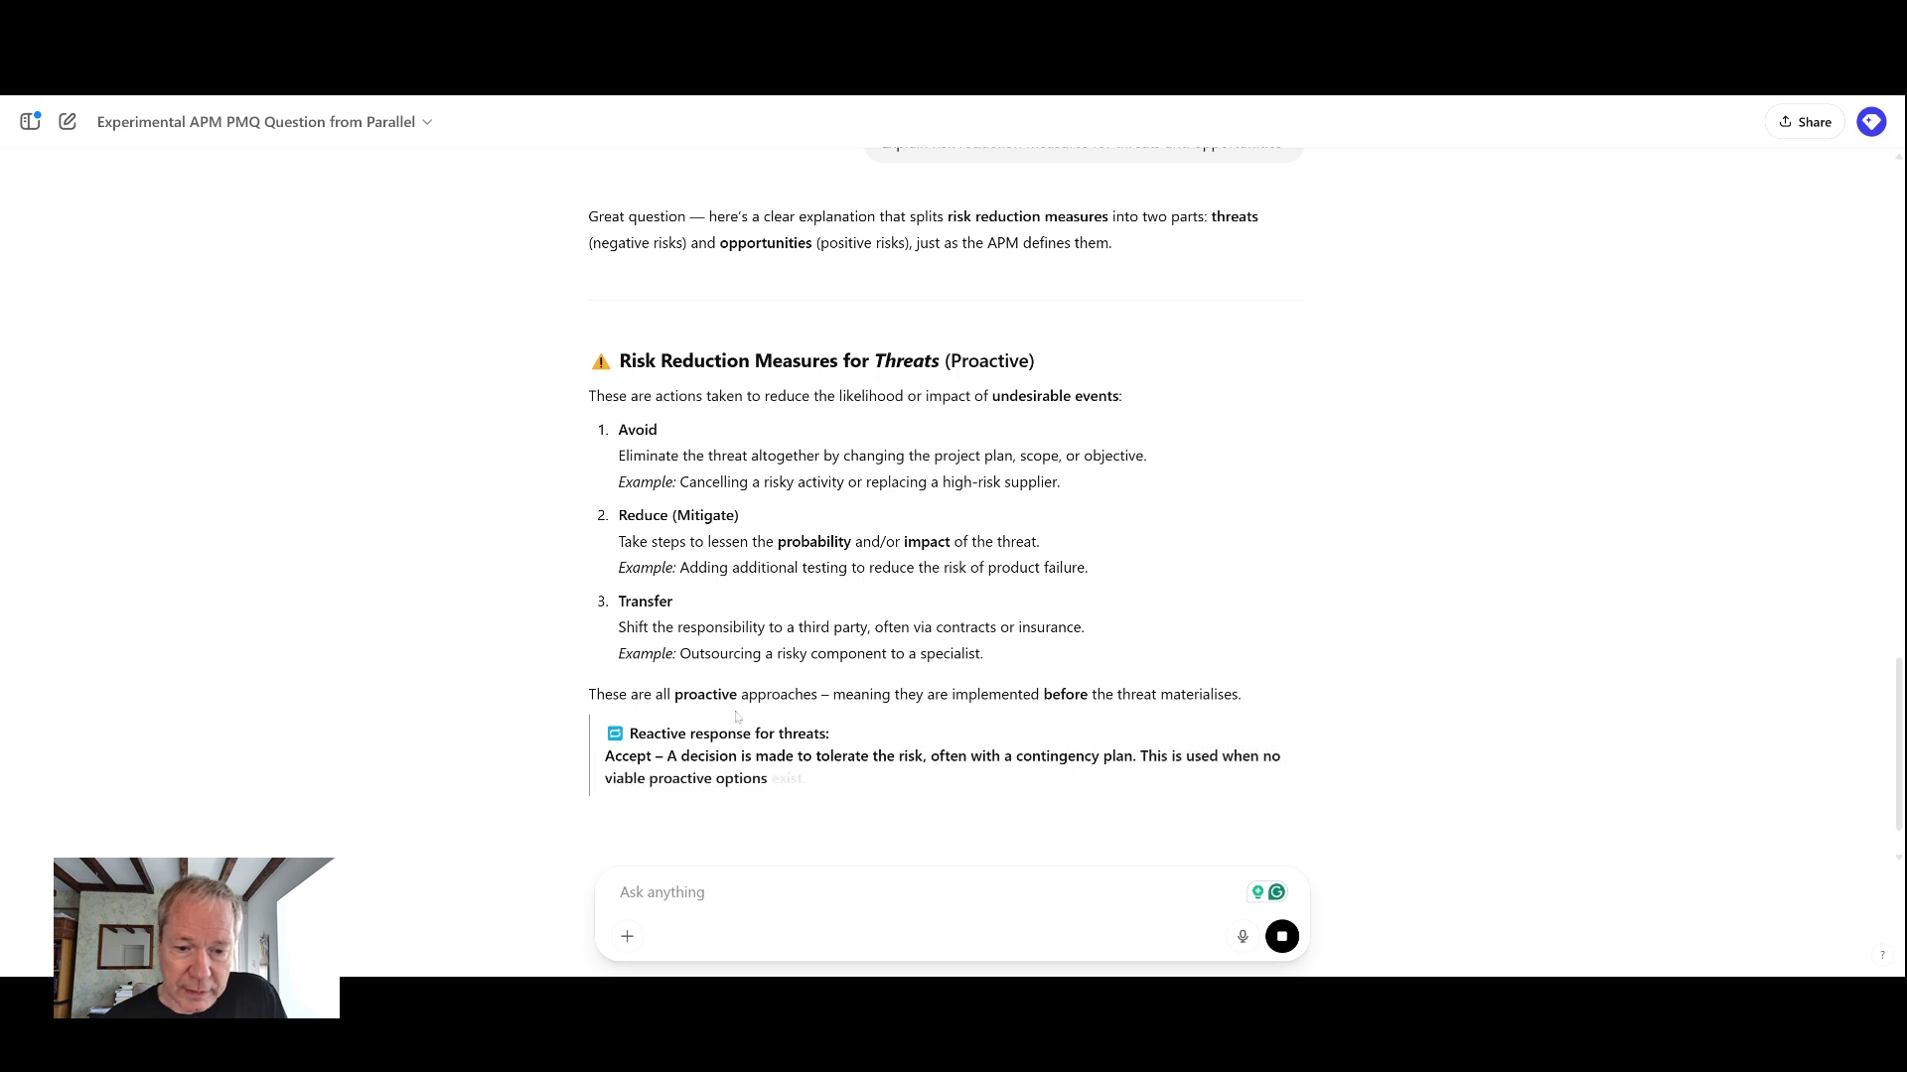
{"action": "scroll", "coordinate": [782, 717], "scroll_direction": "down", "scroll_amount": 2}
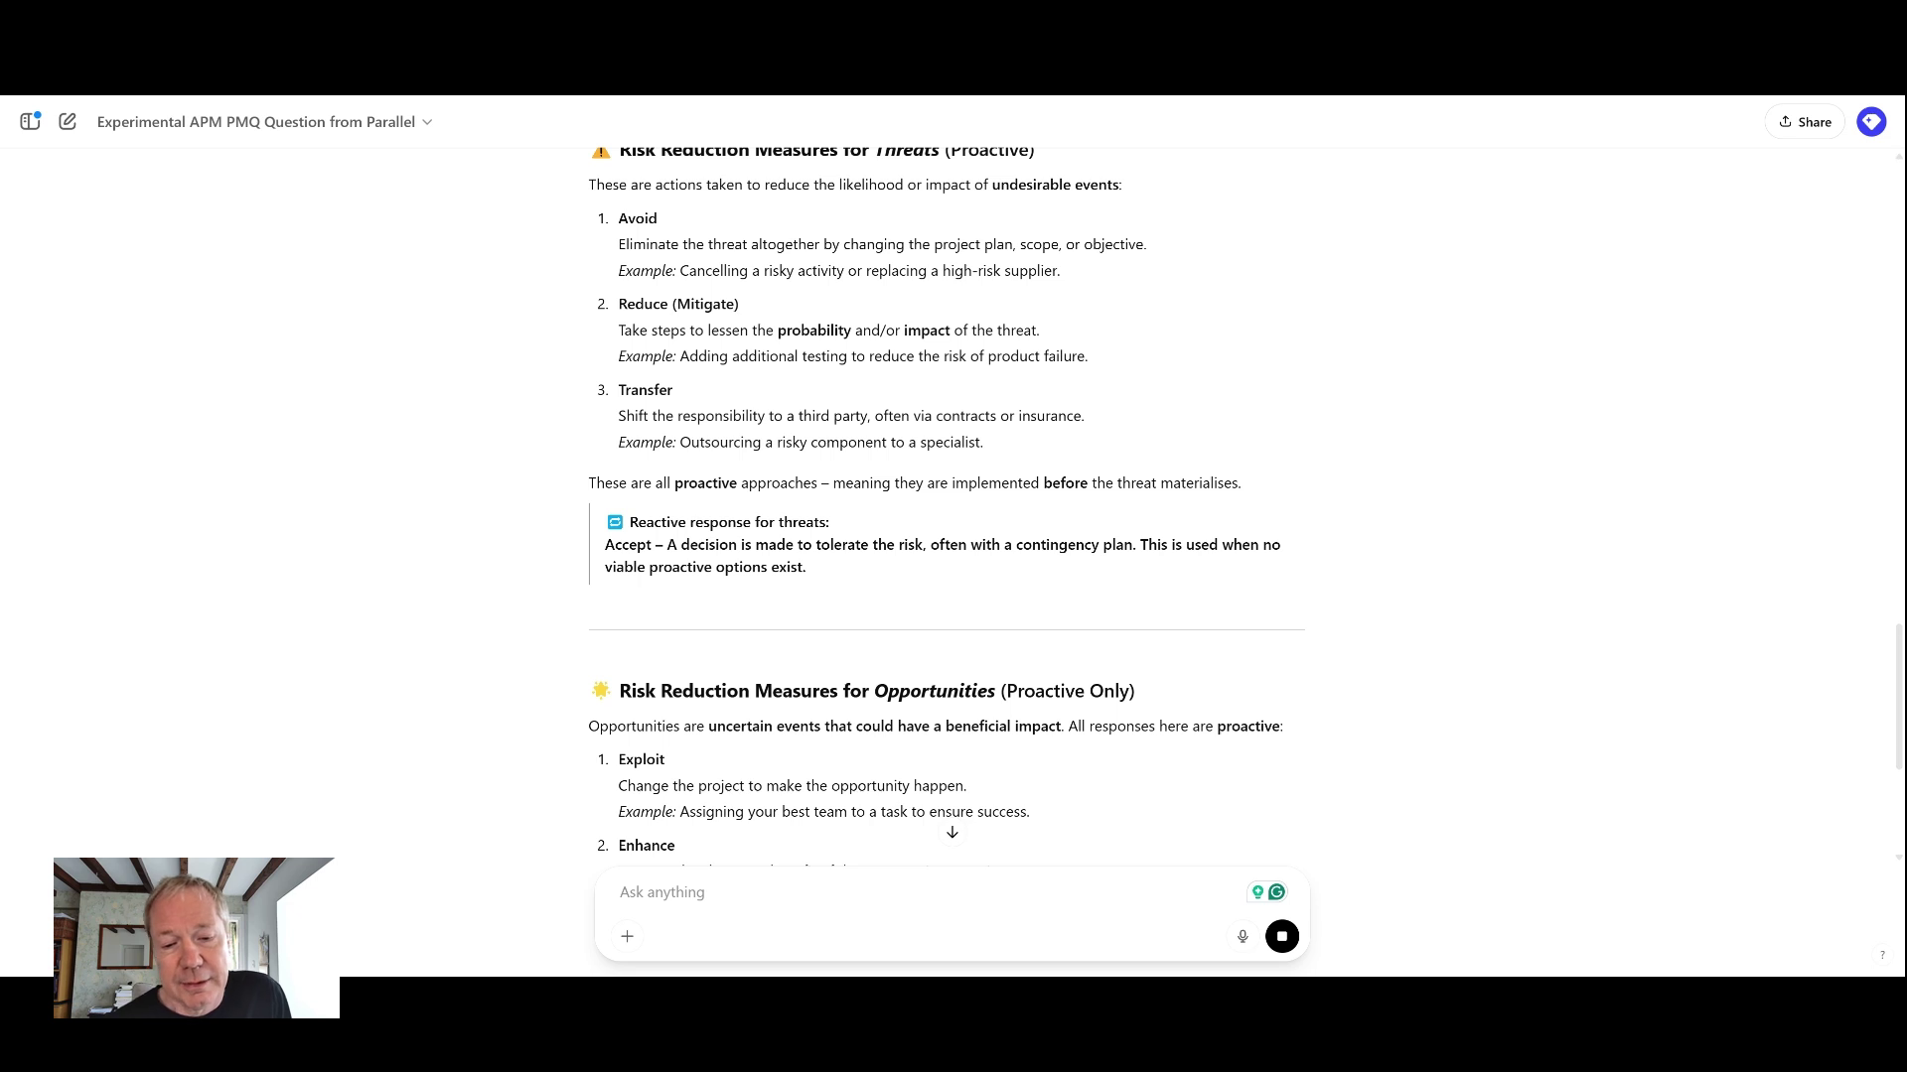
{"action": "scroll", "coordinate": [890, 601], "scroll_direction": "down", "scroll_amount": 3}
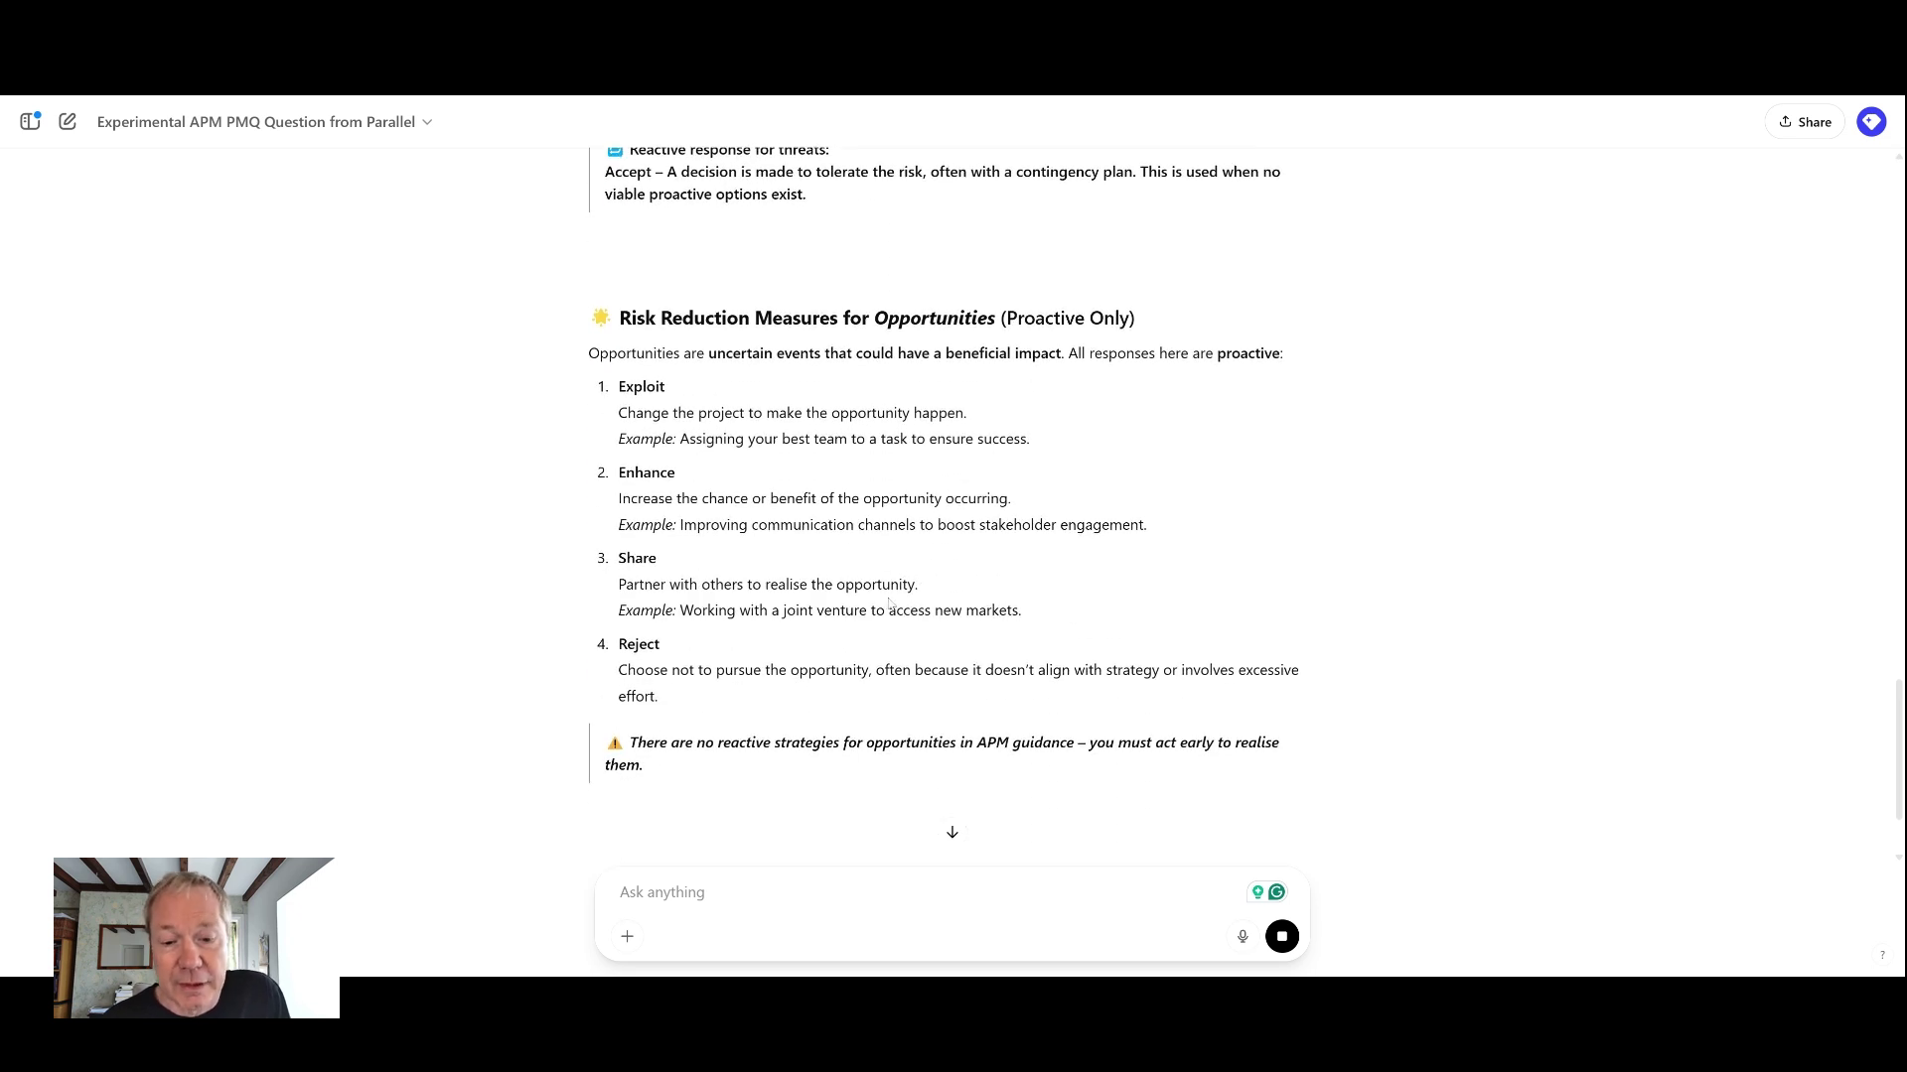
{"action": "scroll", "coordinate": [889, 601], "scroll_direction": "down", "scroll_amount": 1}
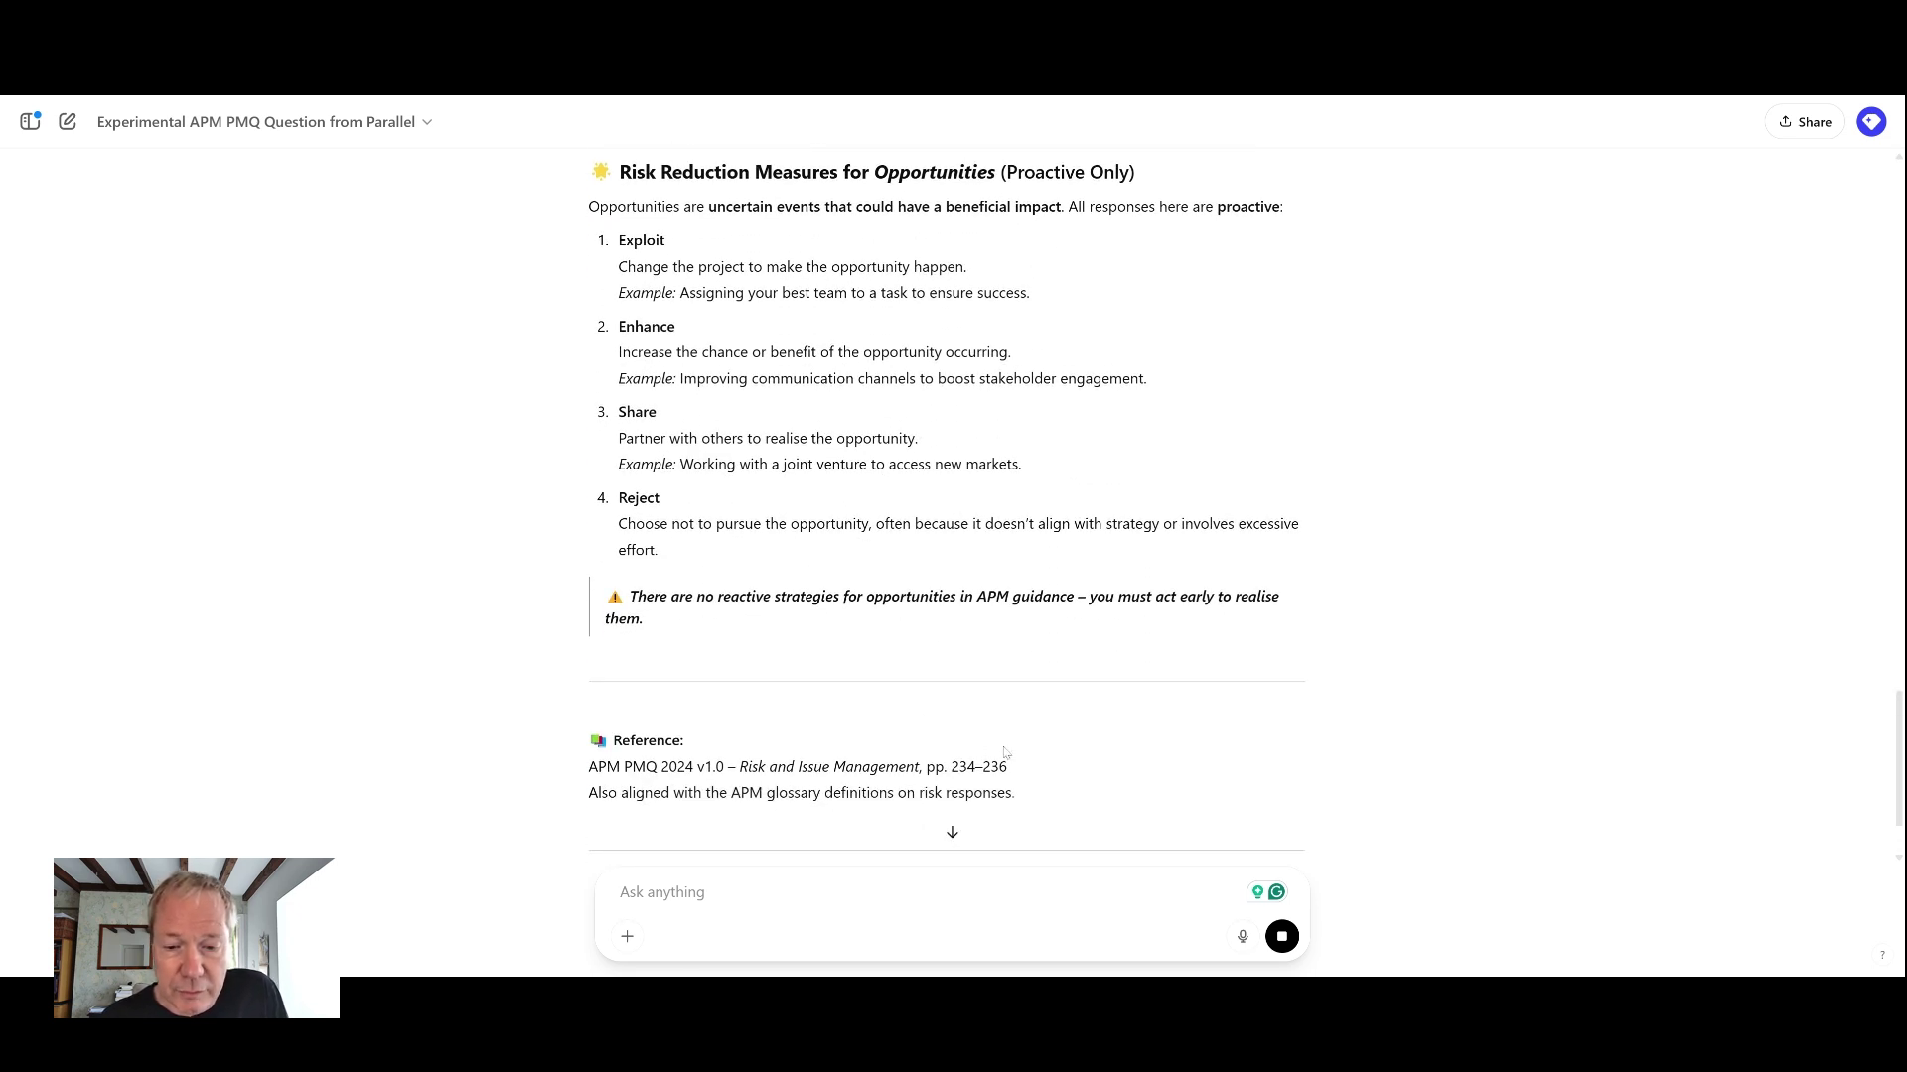
{"action": "left_click_drag", "start_coordinate": [1008, 766], "coordinate": [589, 766]}
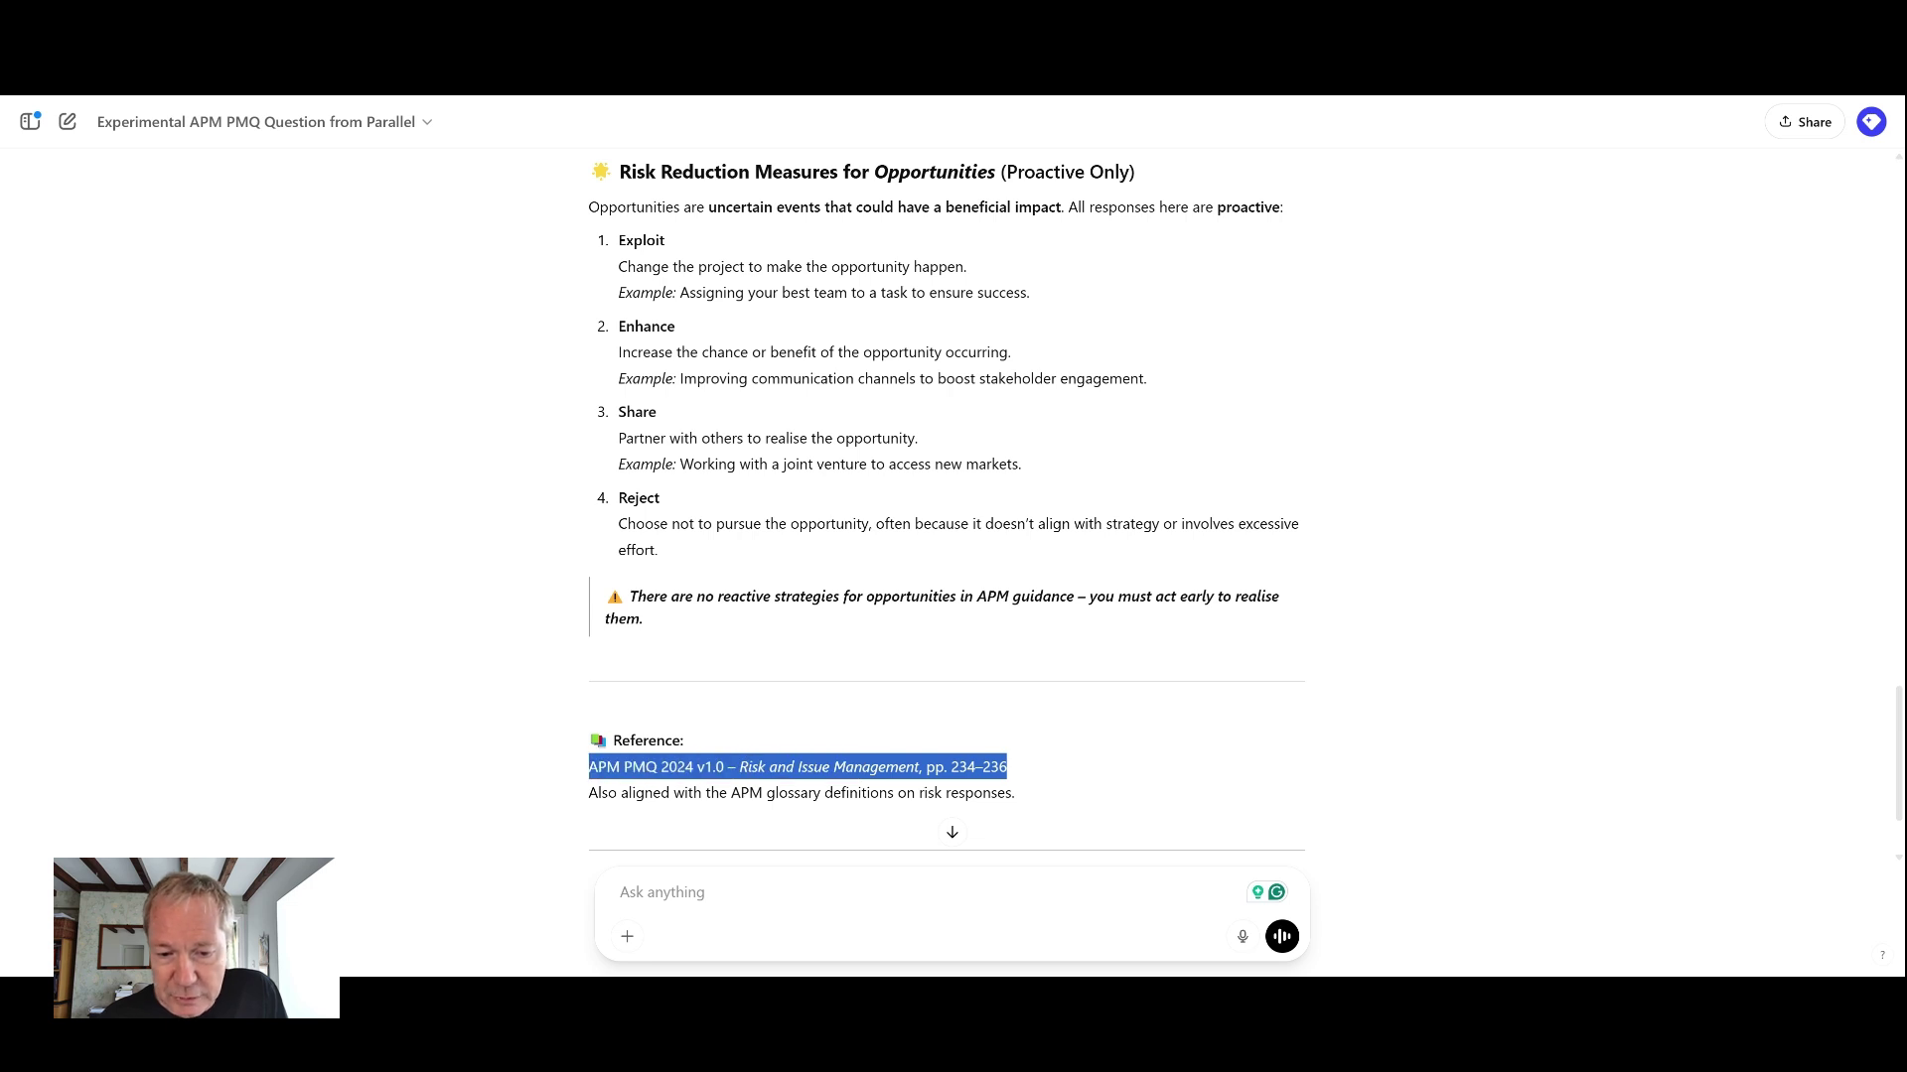